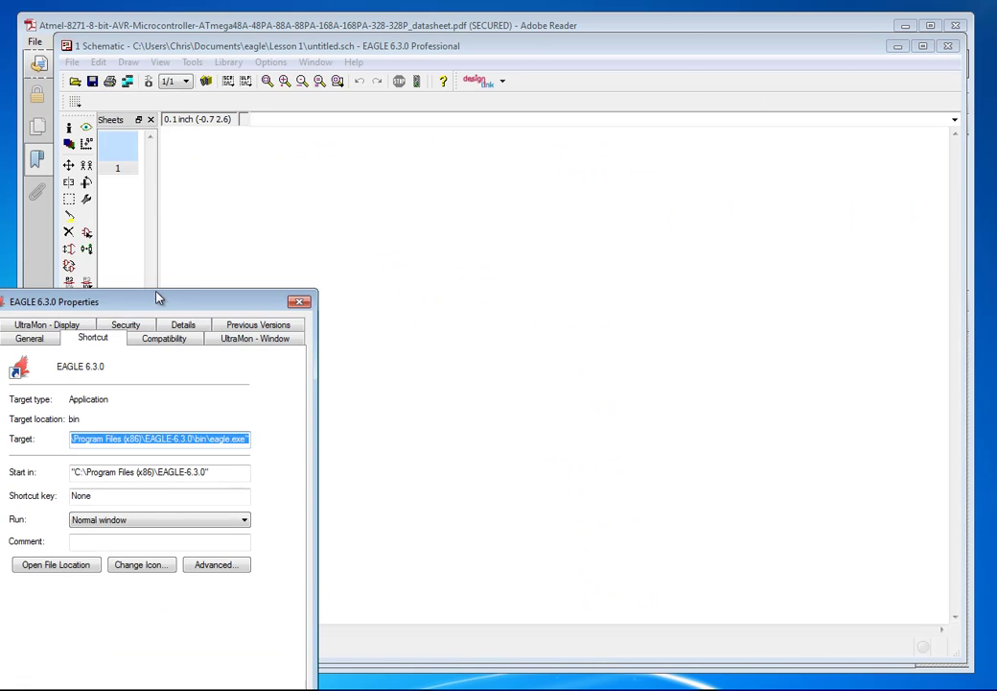
- Open EAGLE's file location from its shortcut properties and browse the library files in the EAGLE-6.3.0 lbr folder
left_click_drag(158, 298, 345, 175)
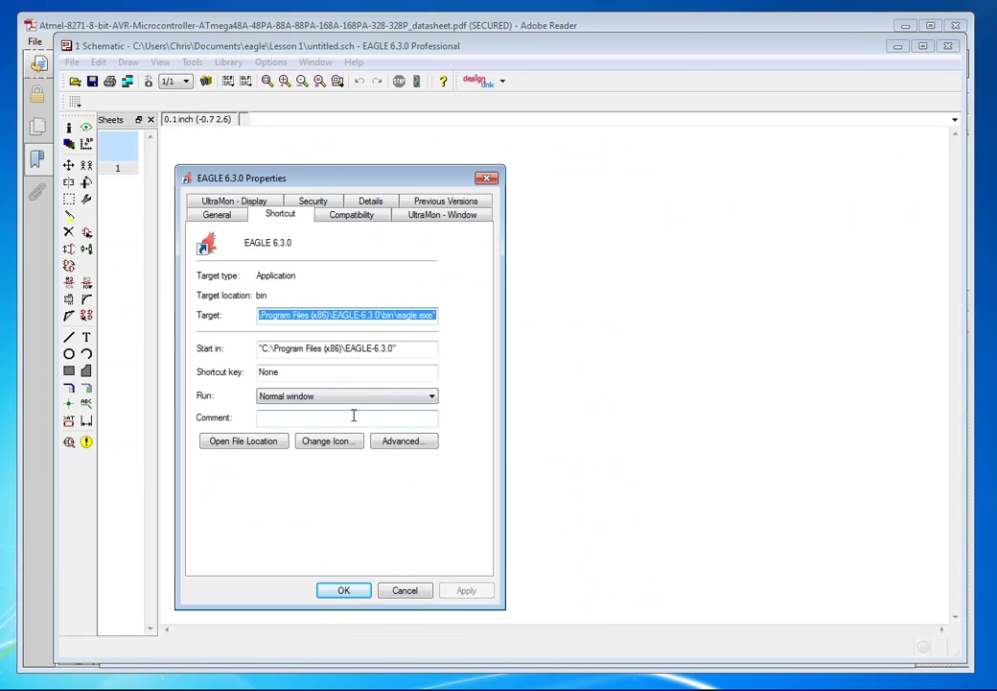
left_click(251, 444)
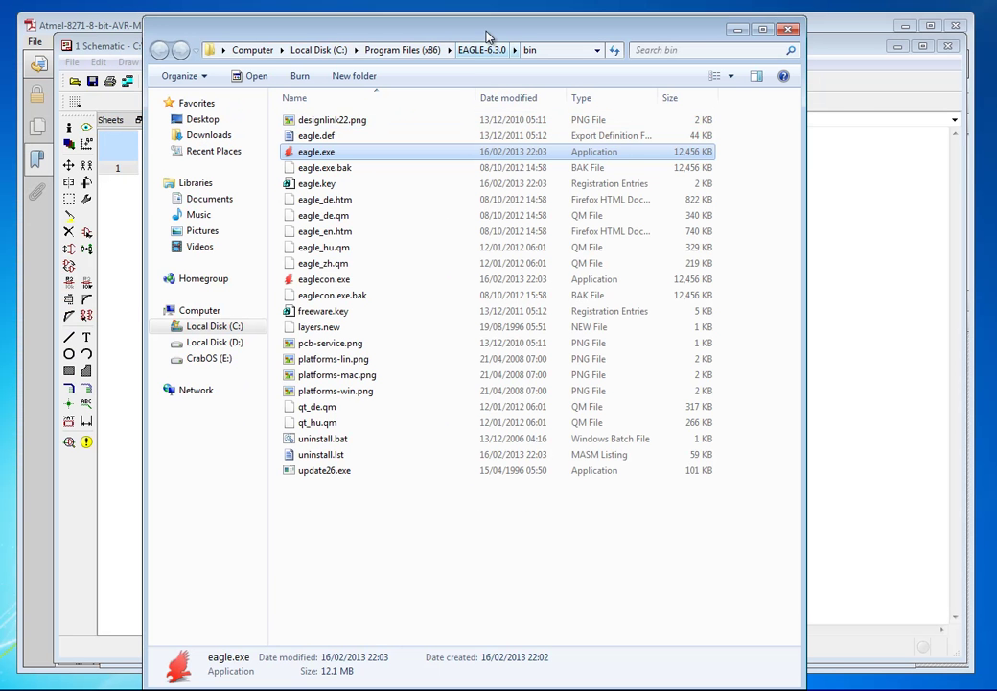
left_click_drag(387, 23, 428, 9)
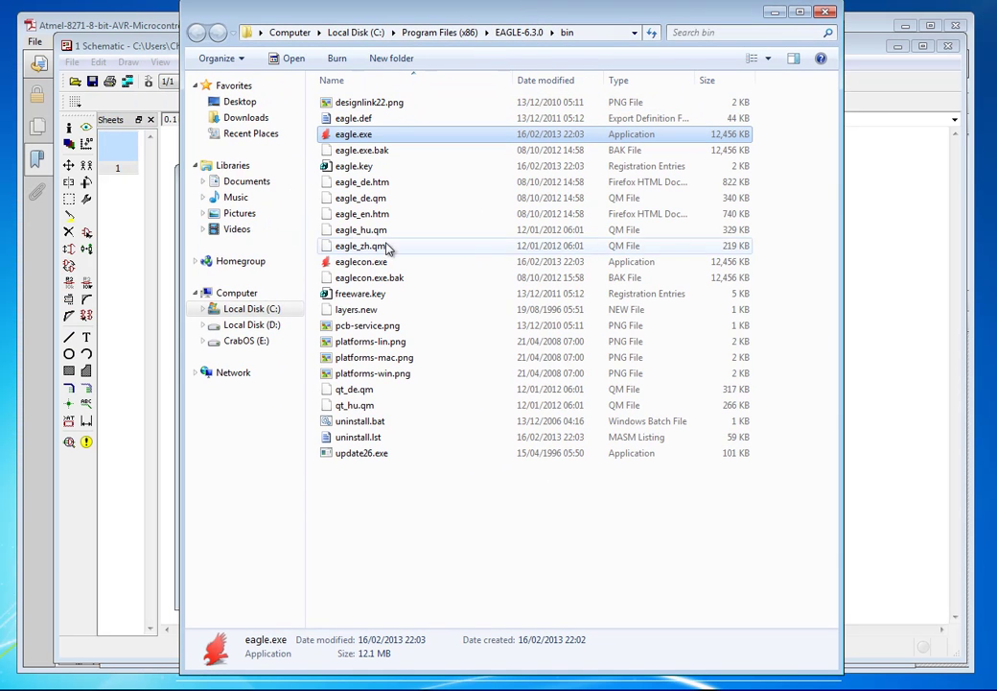
left_click(525, 33)
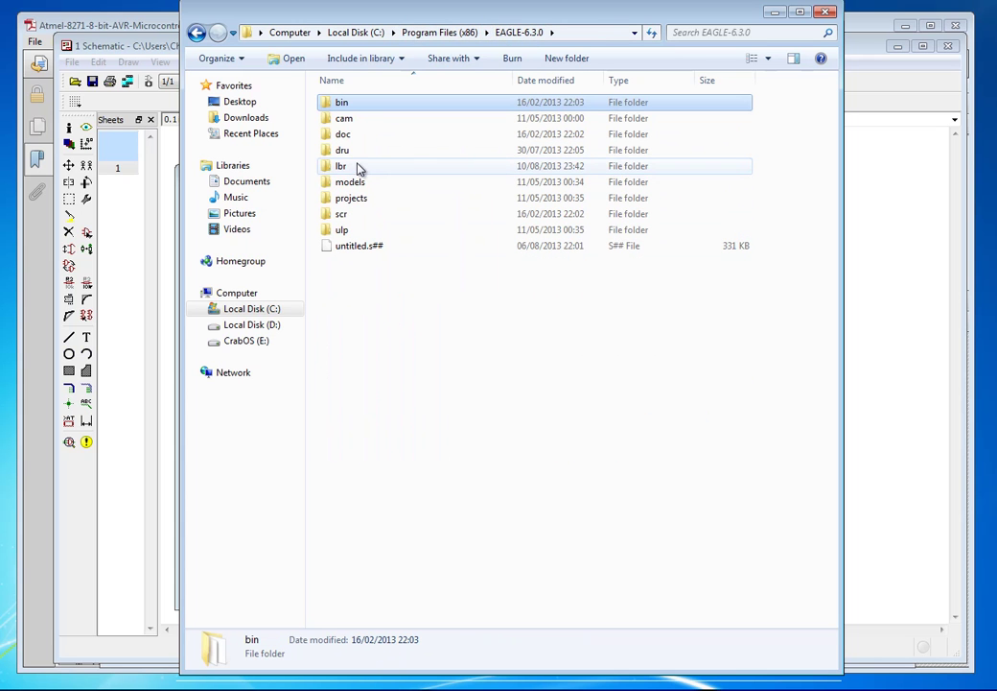
double_click(364, 171)
left_click(460, 278)
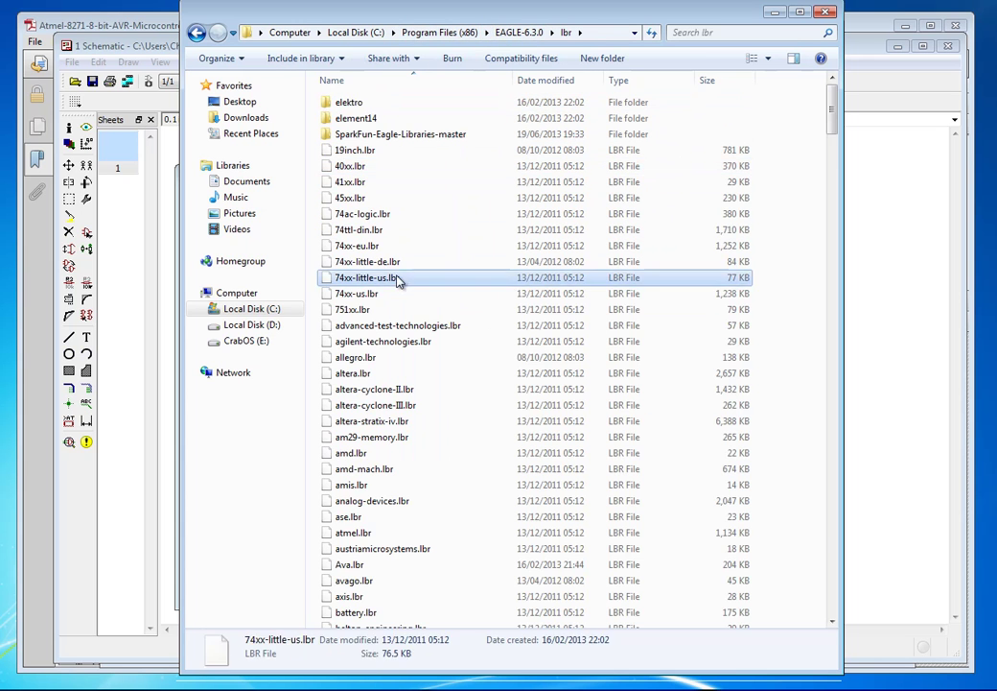
scroll(469, 359, "down", 14)
scroll(469, 360, "down", 15)
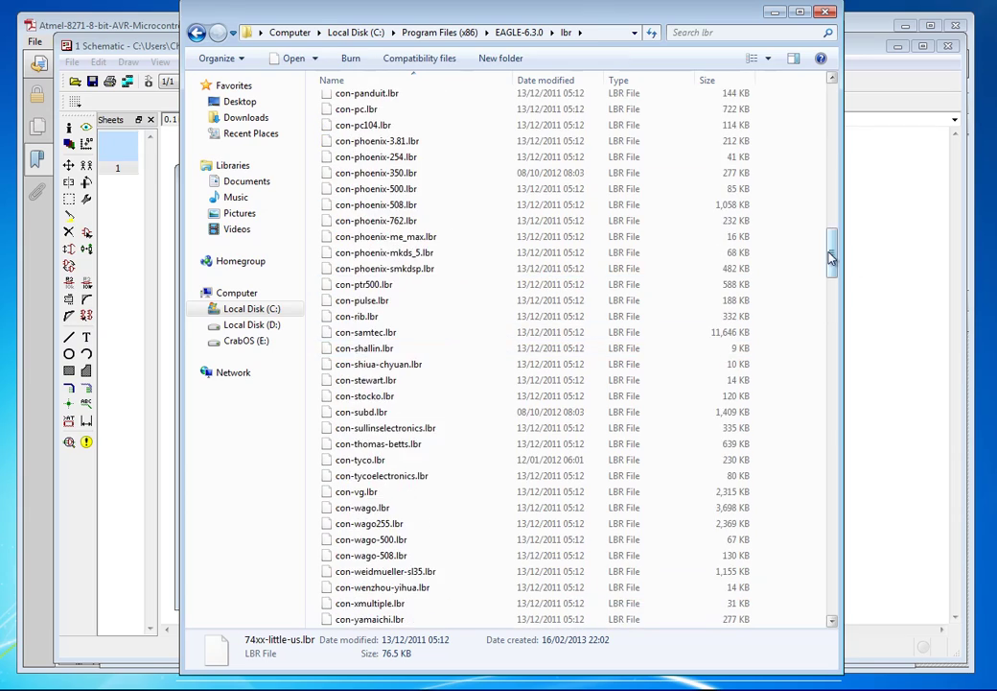
left_click_drag(832, 191, 832, 91)
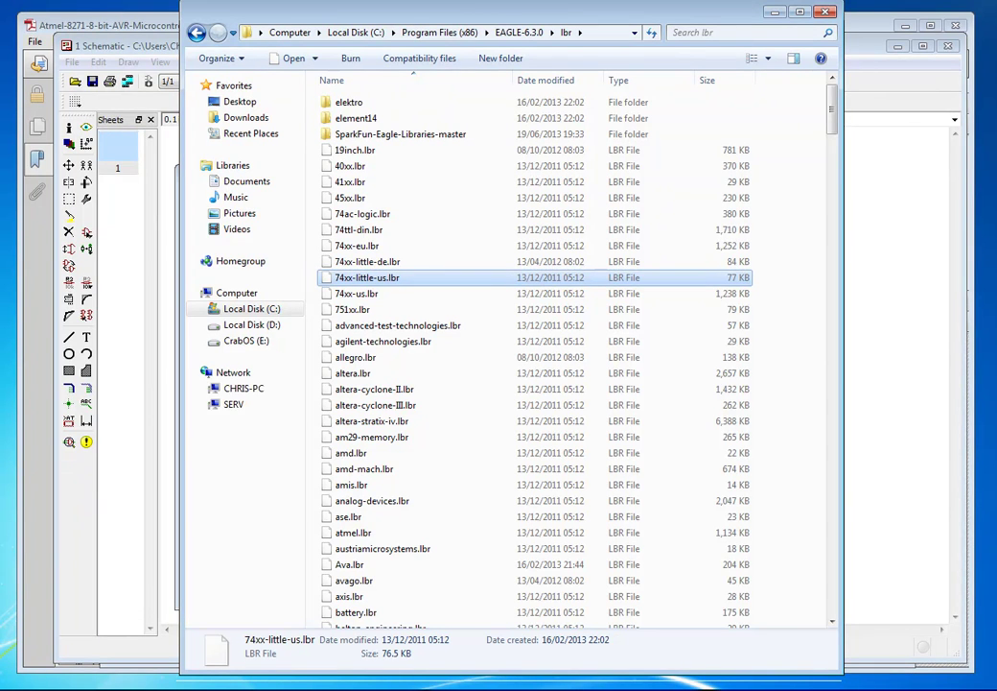
scroll(537, 355, "down", 1)
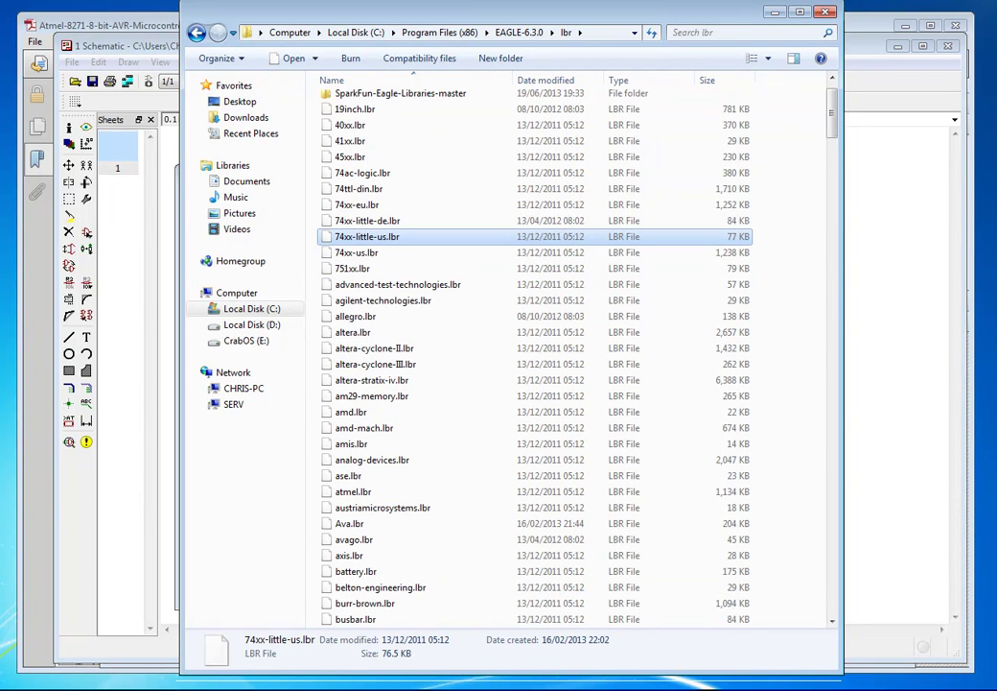
scroll(40, 317, "up", 1)
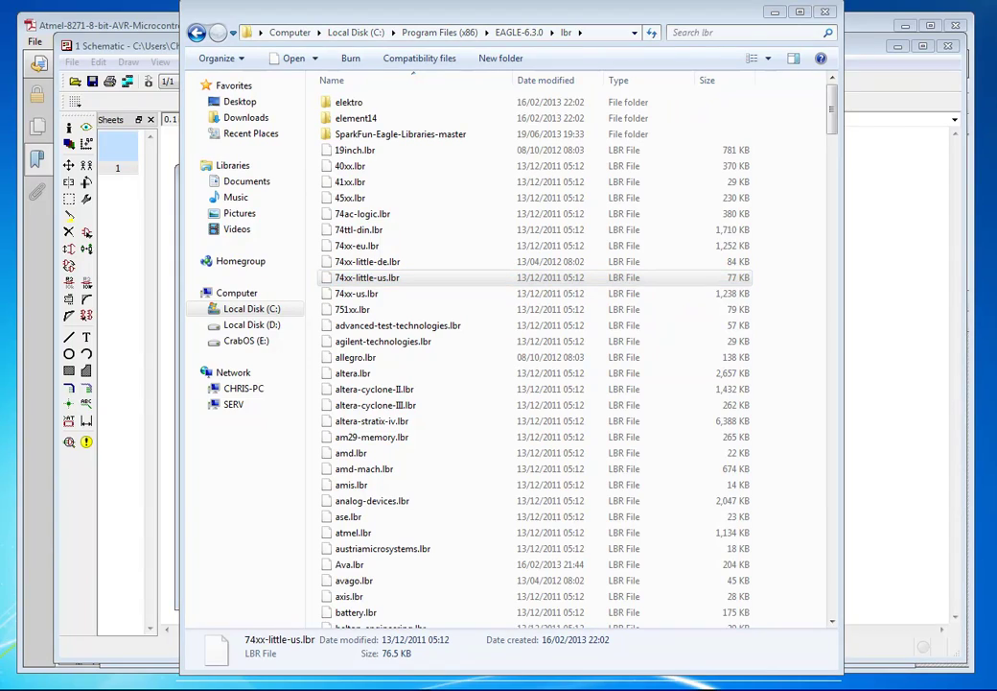
- Switch to Firefox, open the Eagle-Libraries repository on GitHub and download it as a ZIP file
key("alt+Tab")
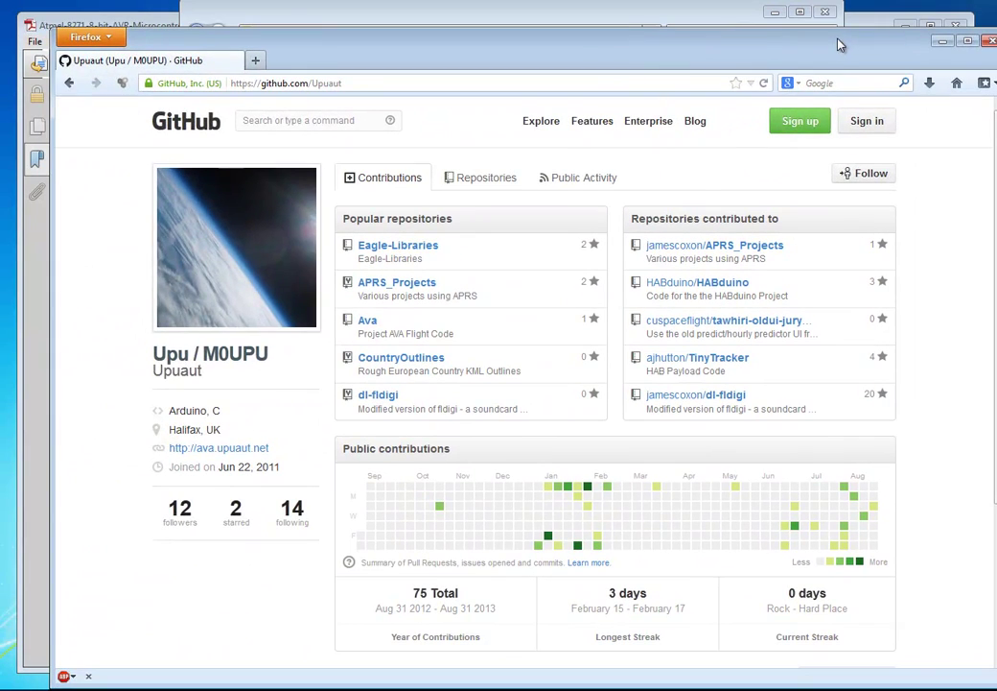
left_click(430, 257)
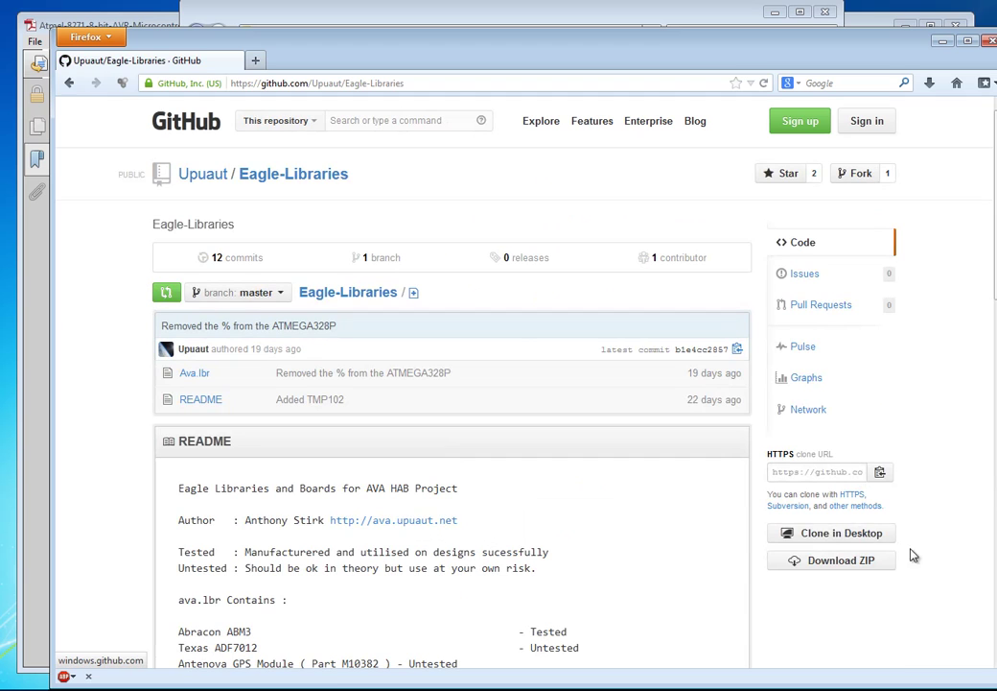
left_click(838, 566)
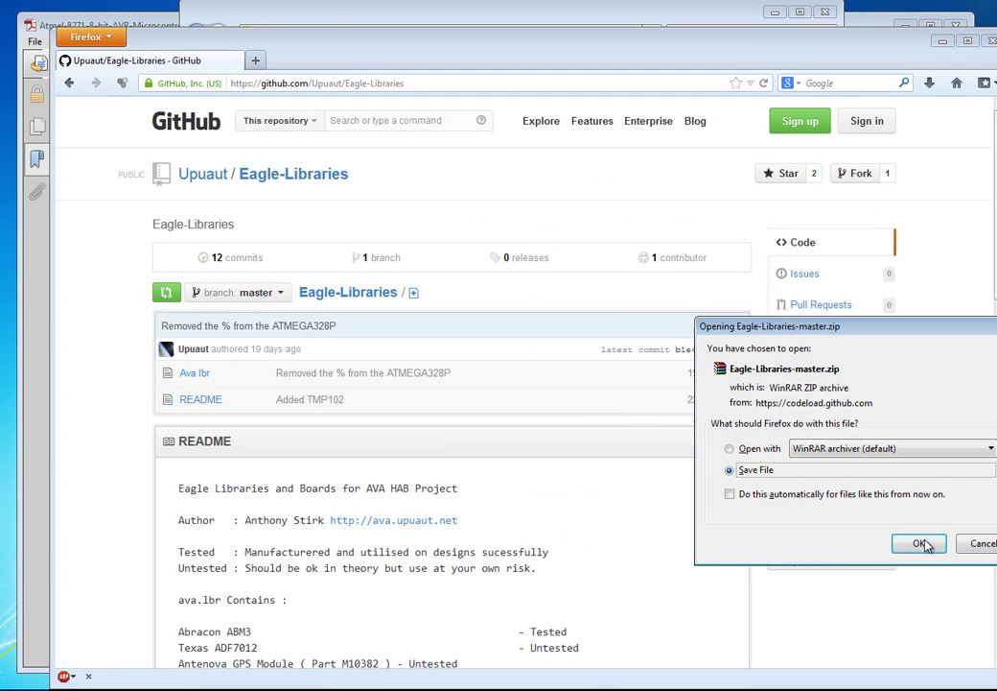
left_click(923, 544)
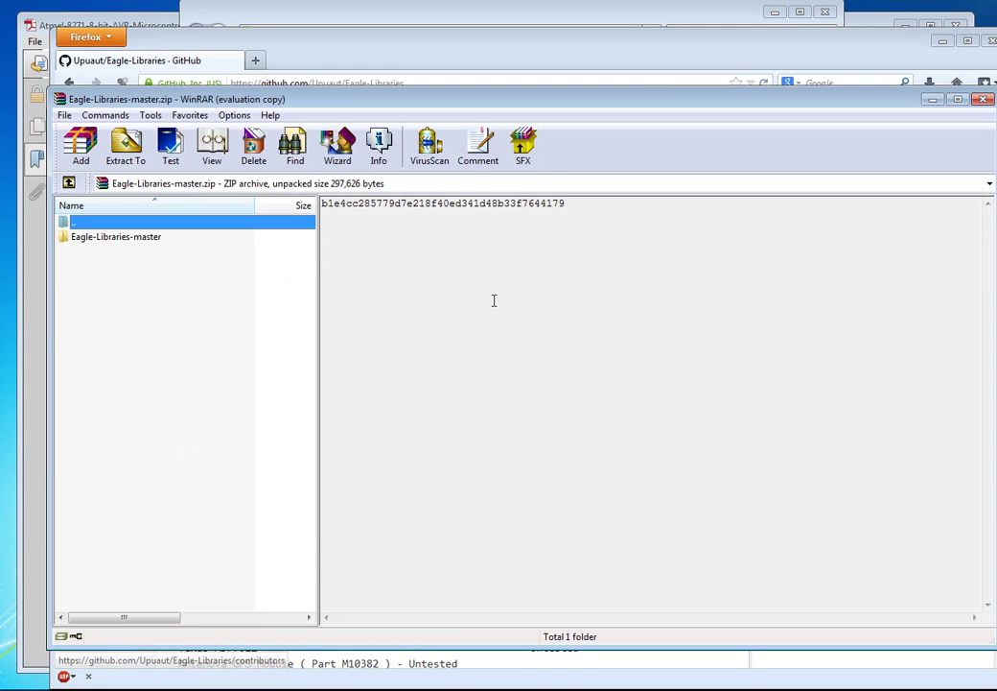
- Open the Eagle-Libraries-master folder inside the downloaded archive and place the archive window beside the lbr folder window
double_click(123, 240)
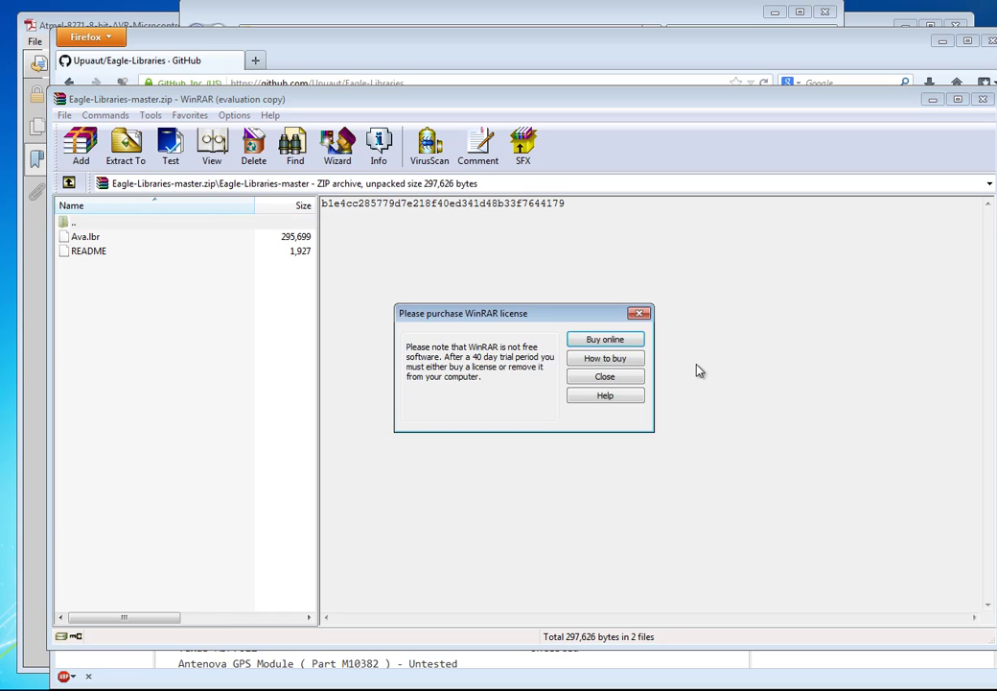
left_click(604, 375)
left_click_drag(455, 103, 574, 134)
left_click_drag(385, 6, 246, 8)
left_click(854, 437)
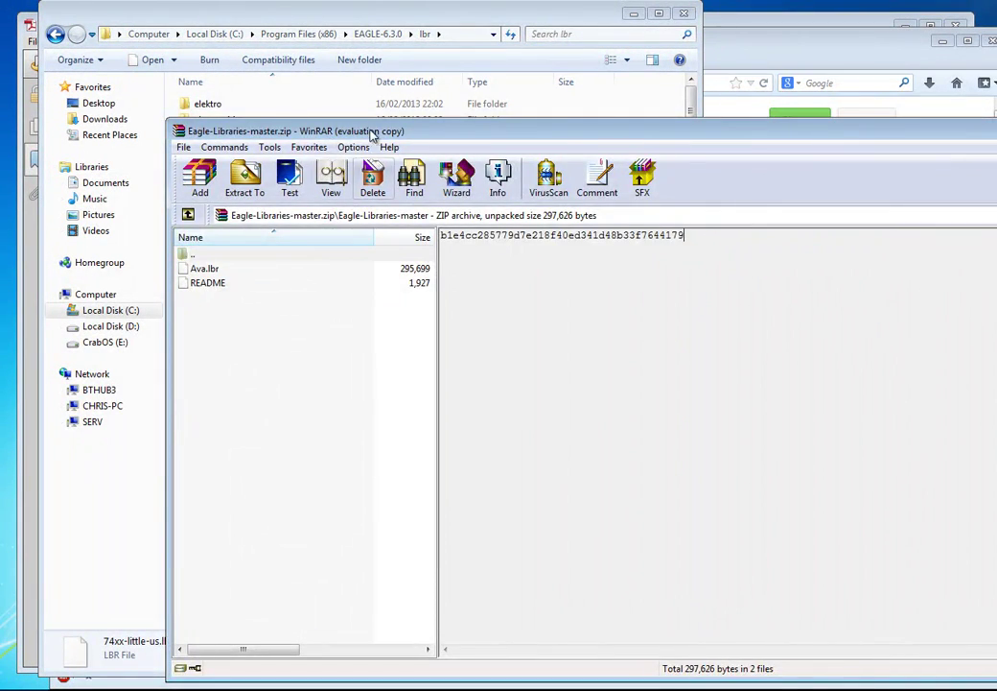
left_click_drag(374, 132, 669, 123)
- Delete the existing Ava.lbr file from the lbr folder
left_click(239, 407)
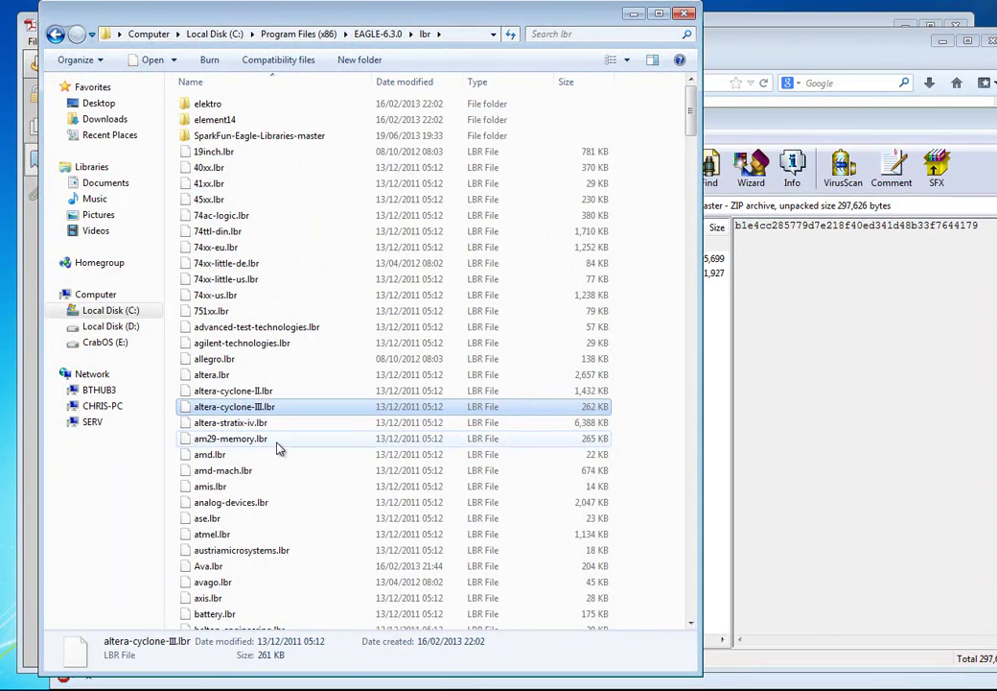
key("Down")
scroll(263, 349, "down", 2)
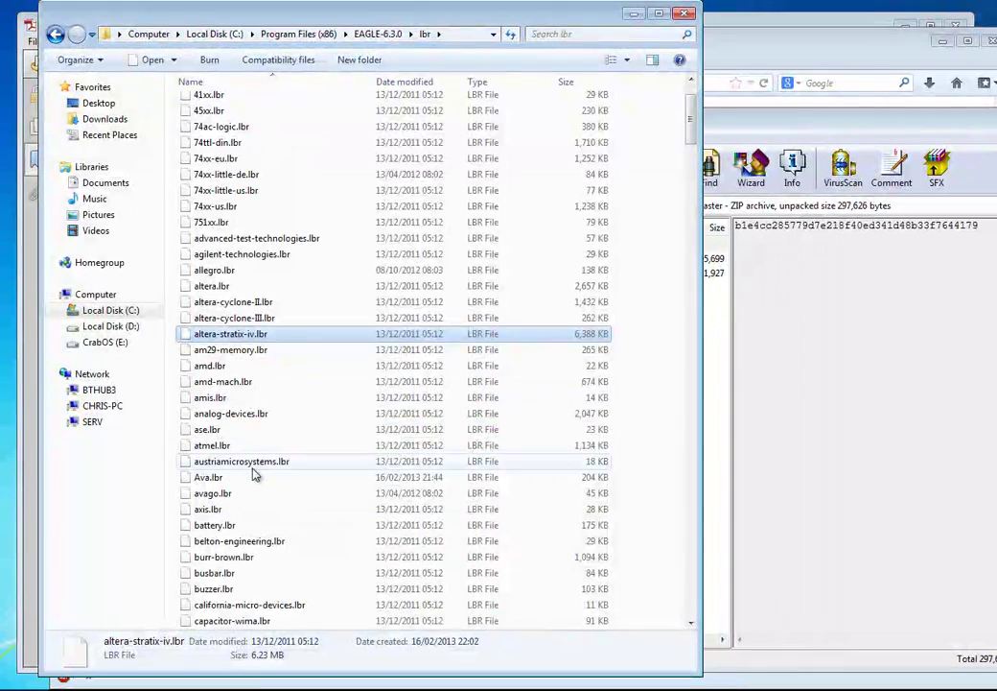
left_click(324, 477)
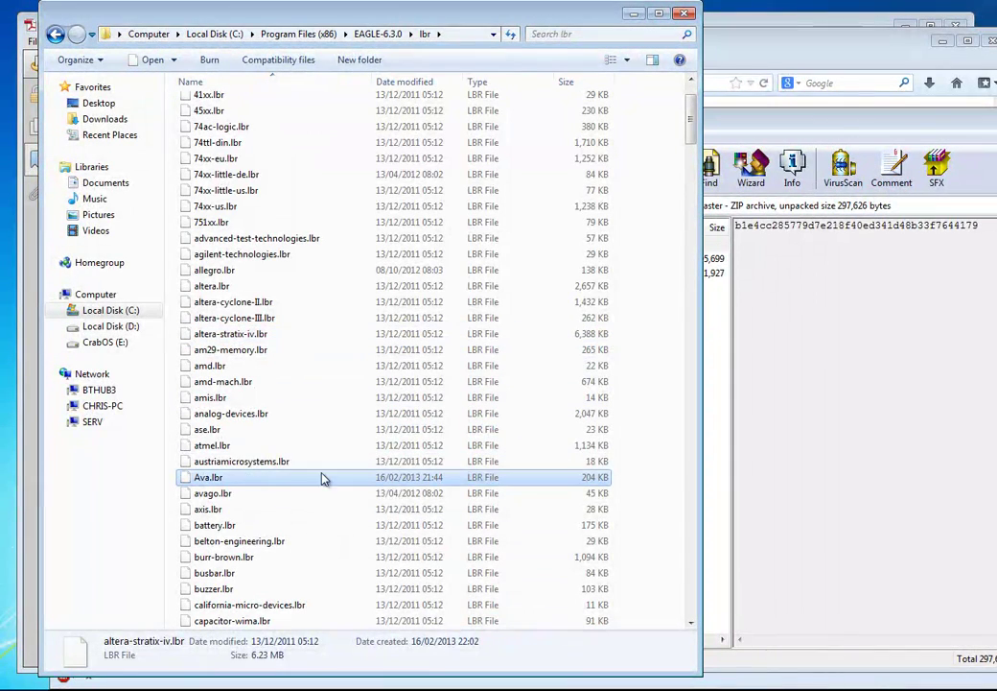
right_click(223, 479)
left_click(287, 425)
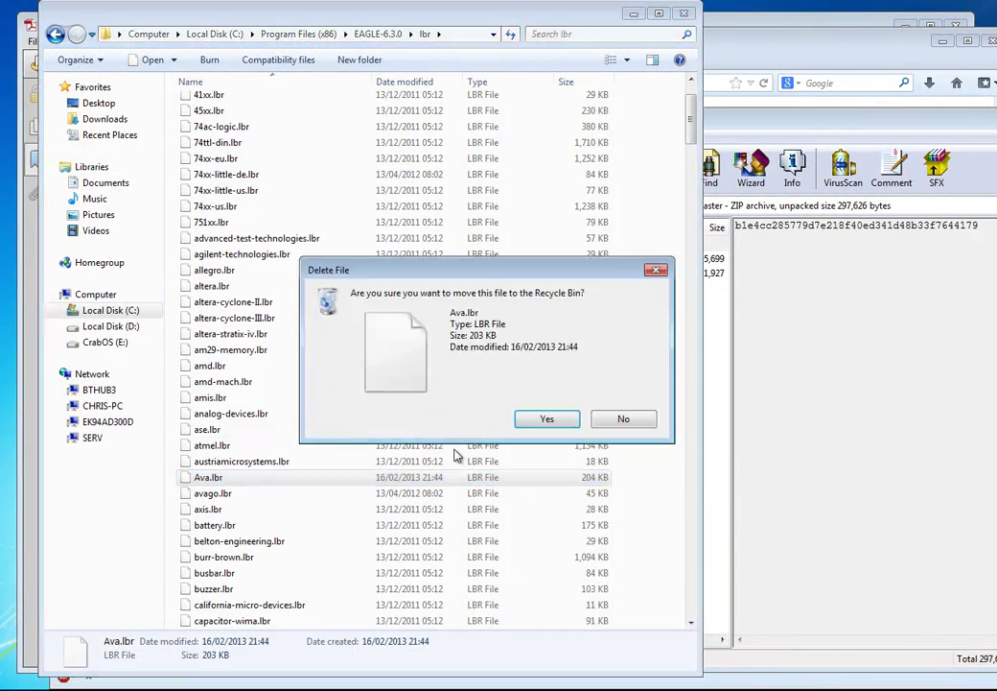
left_click(546, 419)
- Extract Ava.lbr from the archive into EAGLE's lbr folder and close the folder window
left_click(891, 383)
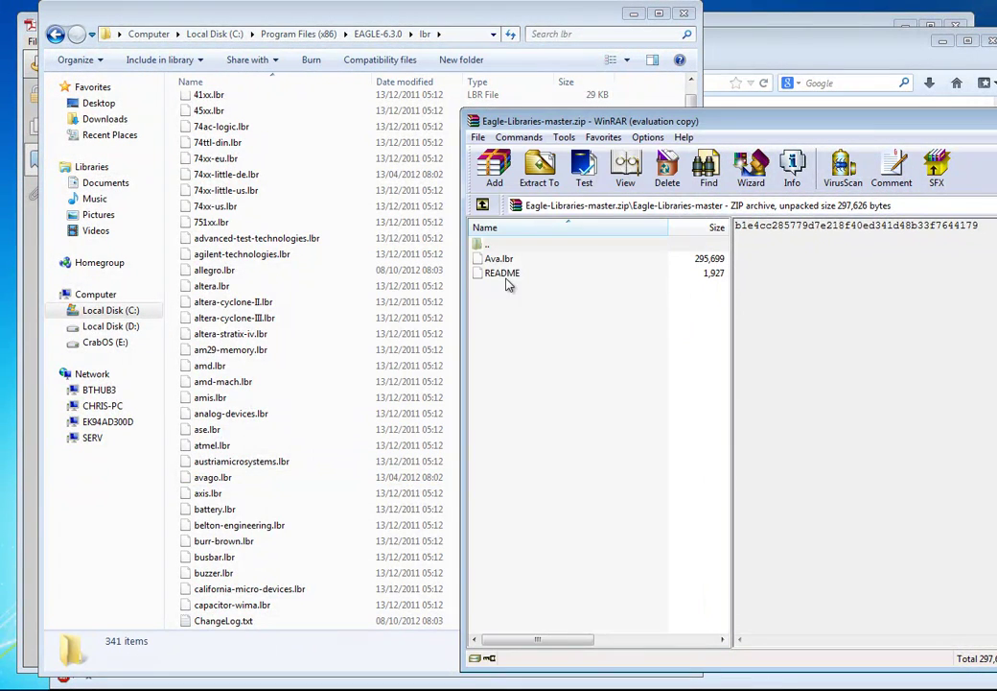
left_click_drag(506, 261, 231, 516)
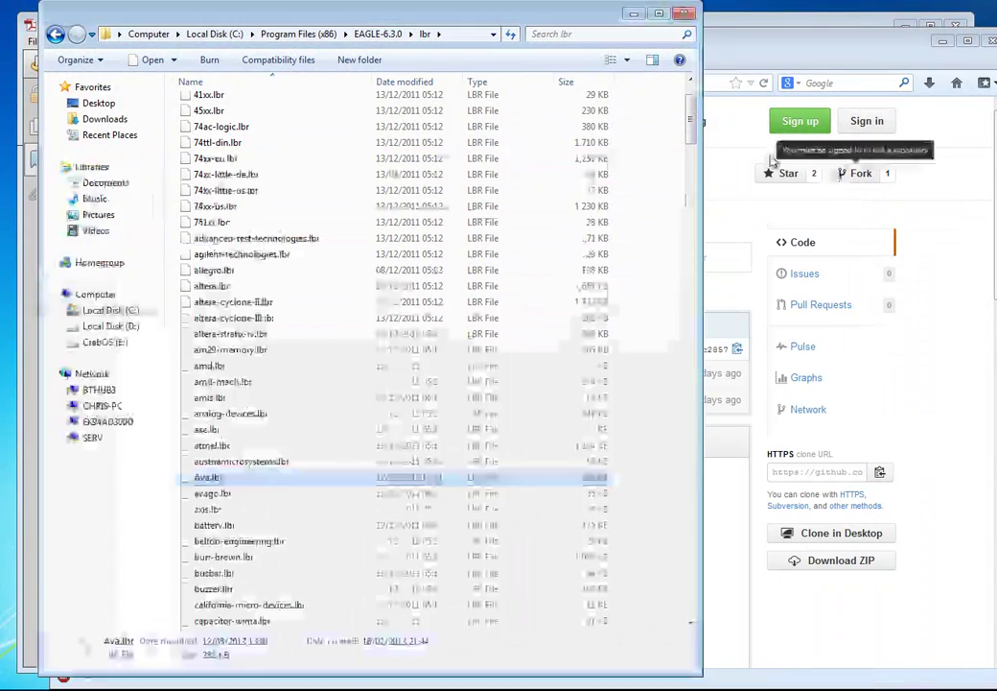
left_click_drag(471, 14, 500, 18)
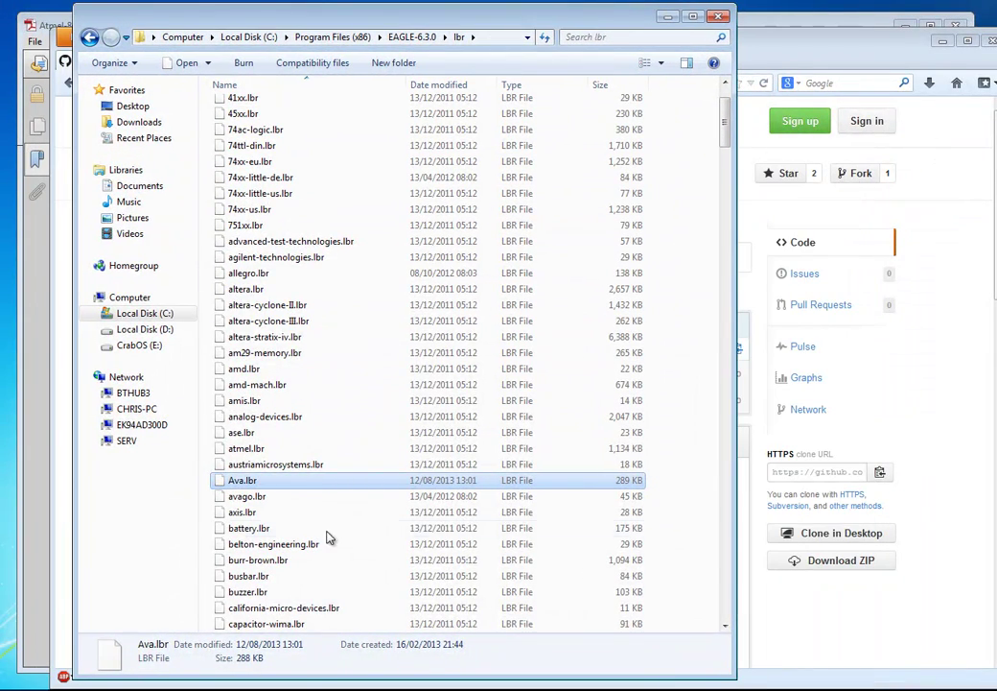
left_click(718, 16)
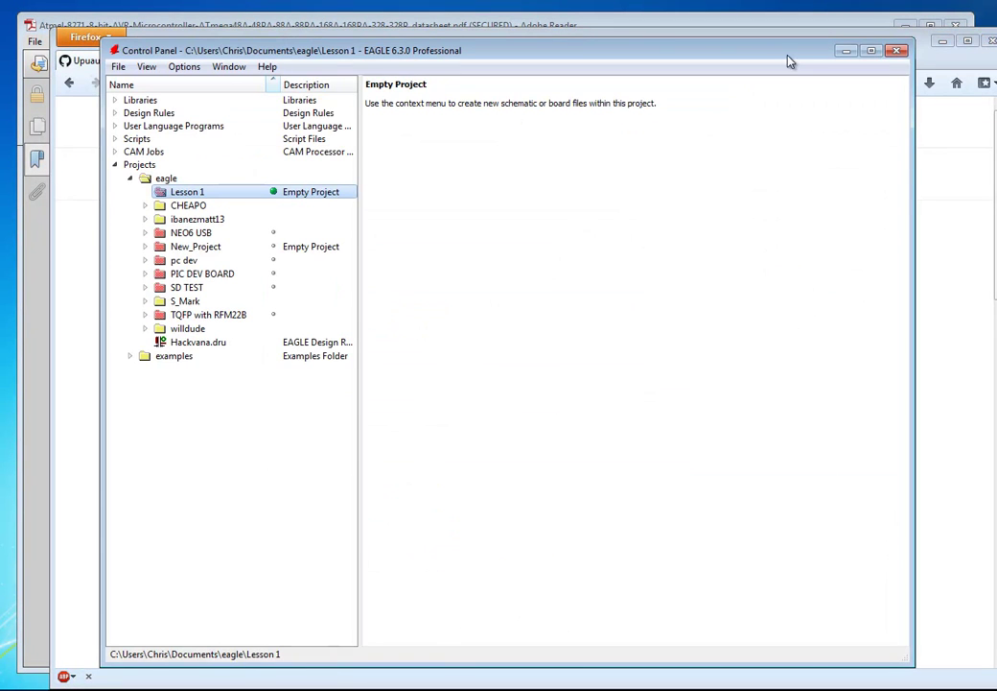
- Close EAGLE, dismiss its shortcut properties without changes, and start EAGLE again
left_click(895, 51)
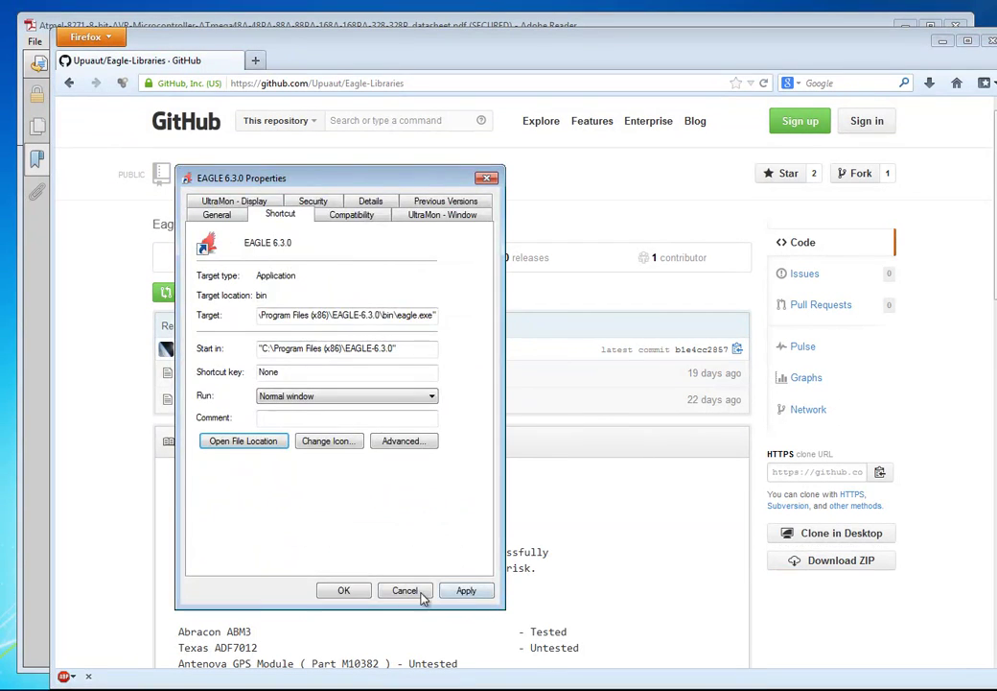
left_click(404, 590)
key("super")
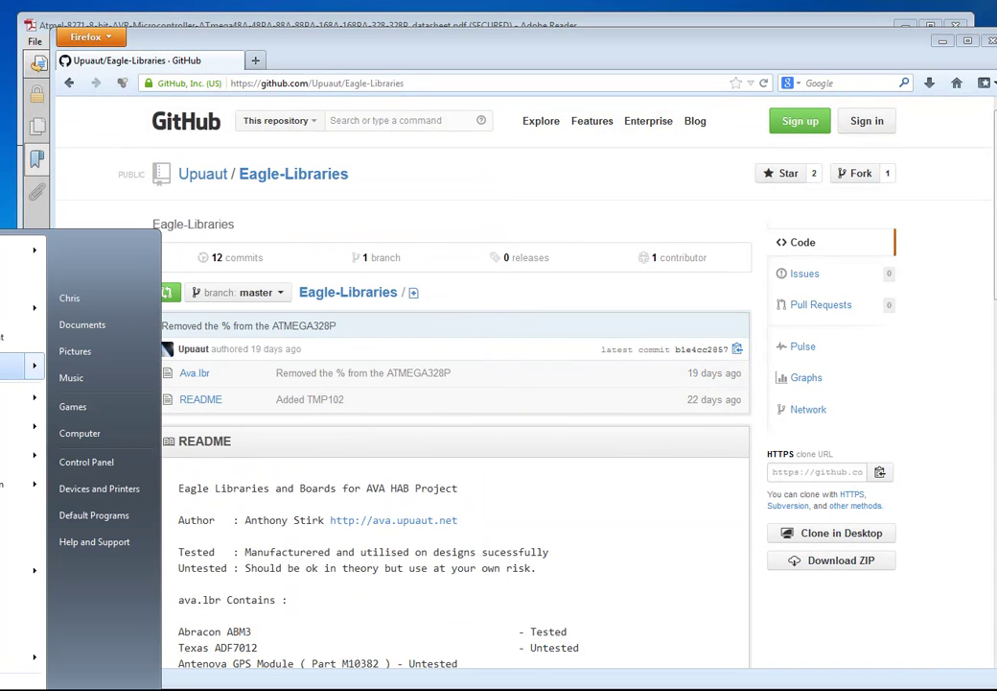
left_click(18, 298)
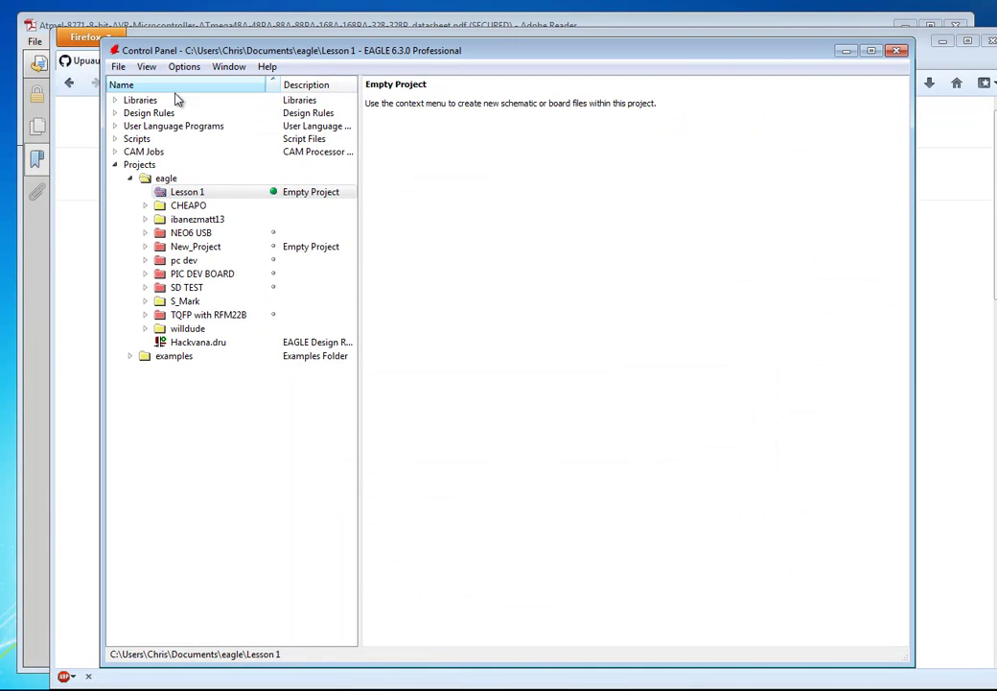
- Expand the Libraries list in the EAGLE Control Panel and check the Ava.lbr entry
left_click(116, 104)
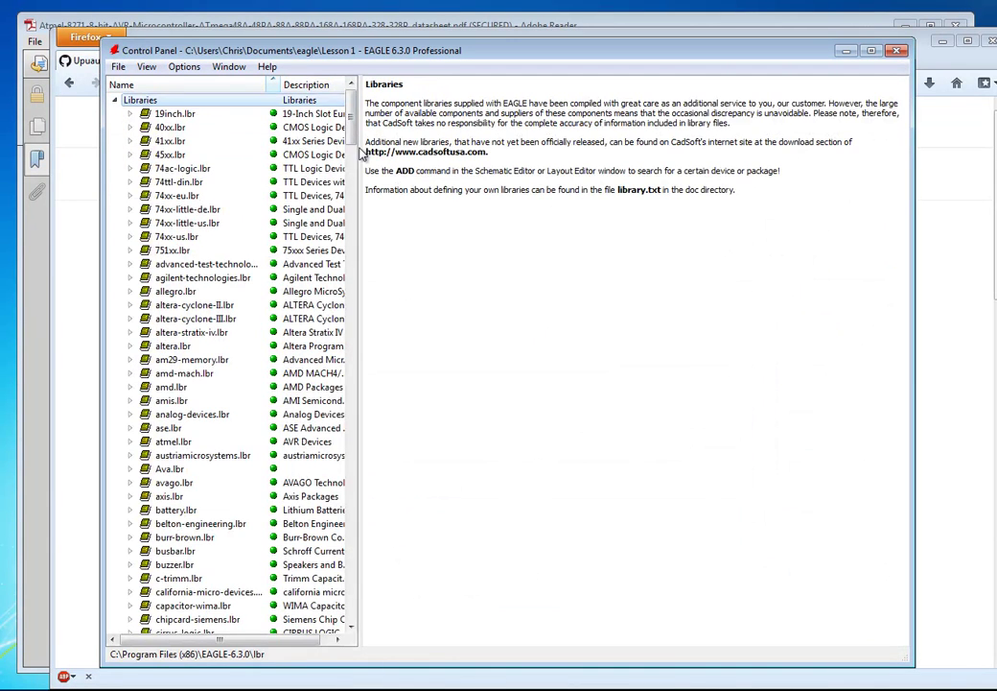
scroll(352, 192, "down", 3)
left_click(184, 333)
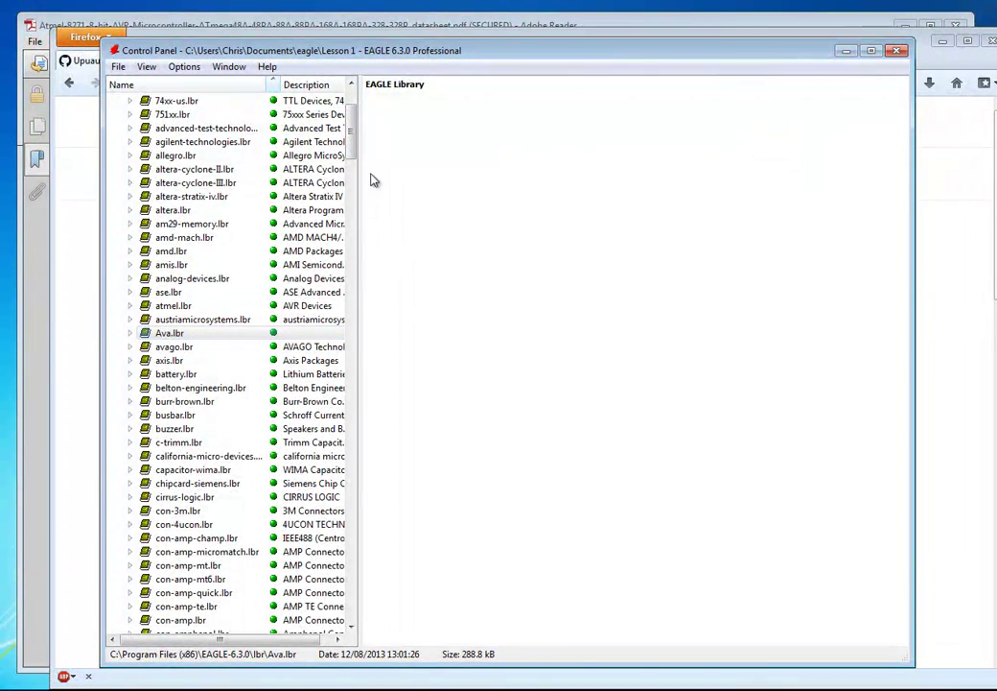
scroll(355, 149, "up", 4)
scroll(351, 142, "down", 3)
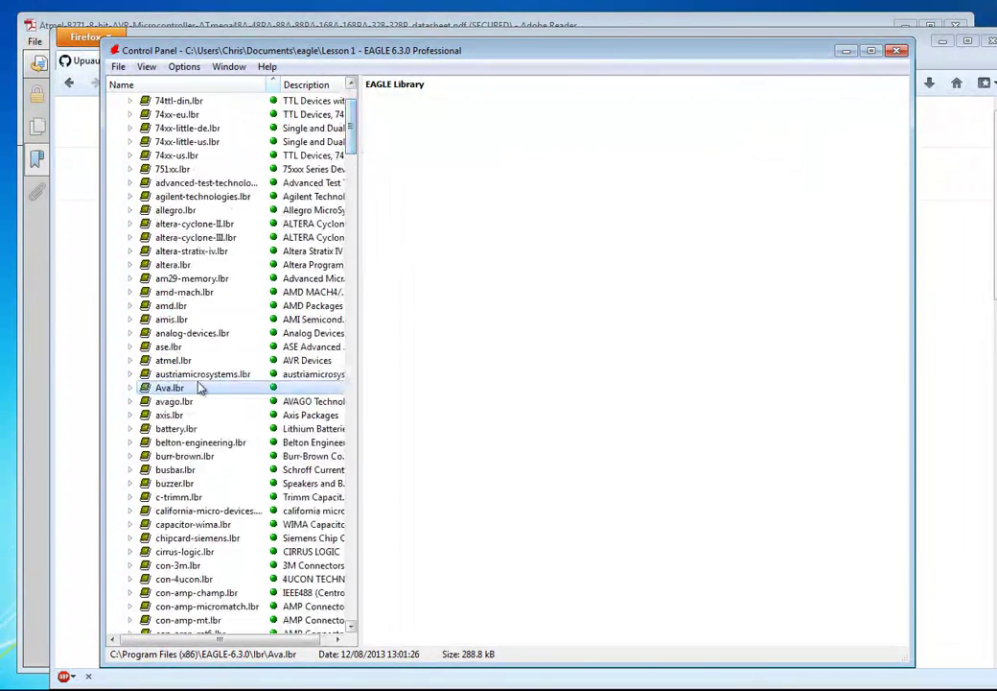
scroll(338, 155, "up", 2)
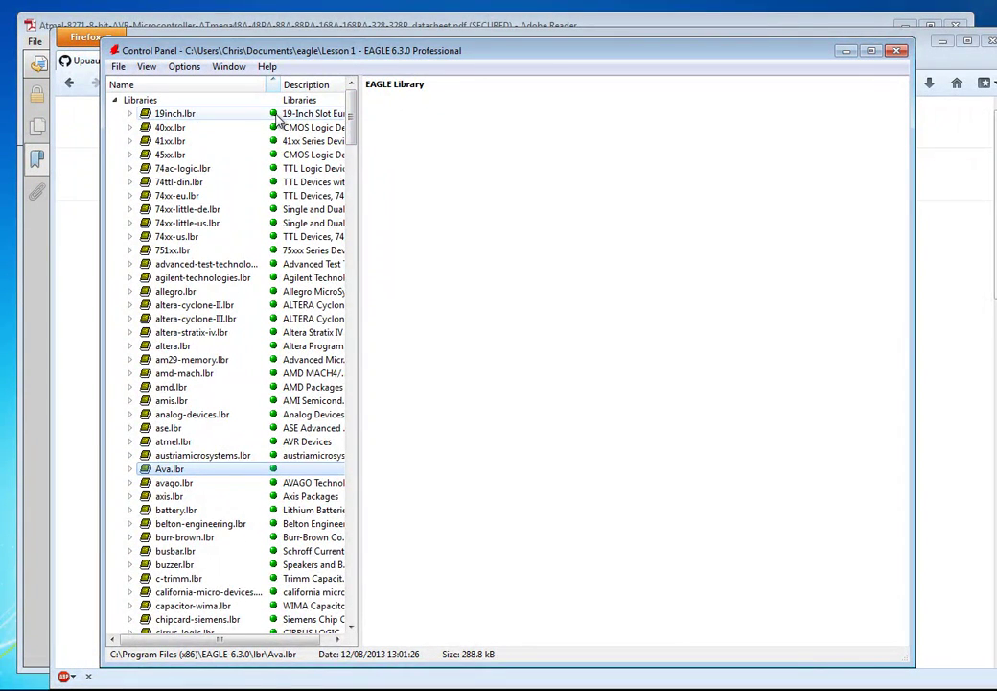
- Take the 19inch.lbr library out of use and put it back in use
left_click(175, 113)
left_click_drag(351, 130, 362, 575)
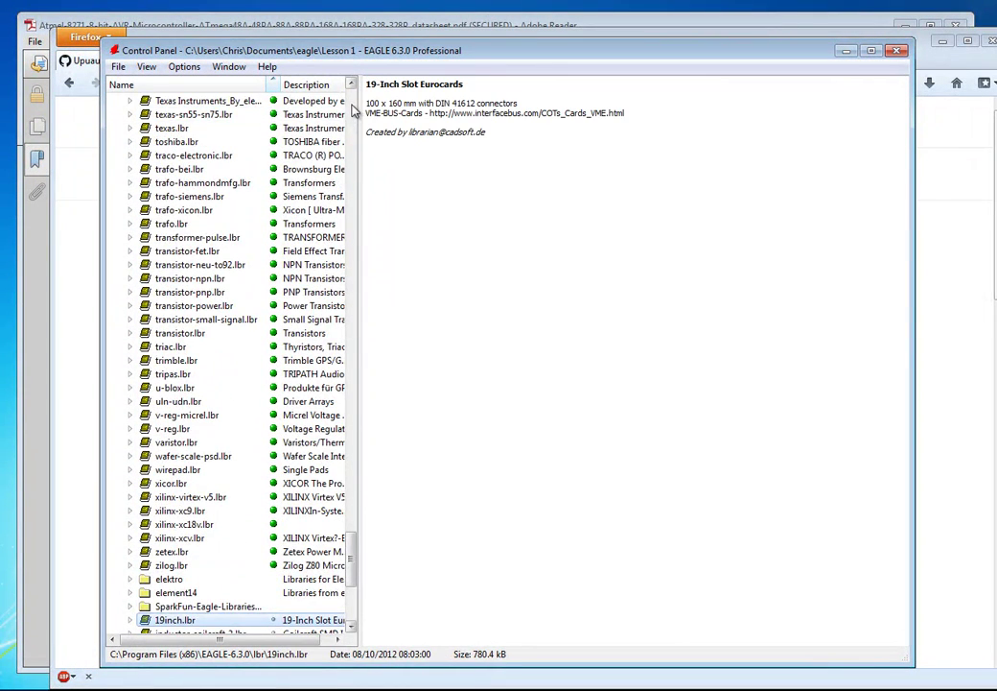
scroll(327, 594, "down", 6)
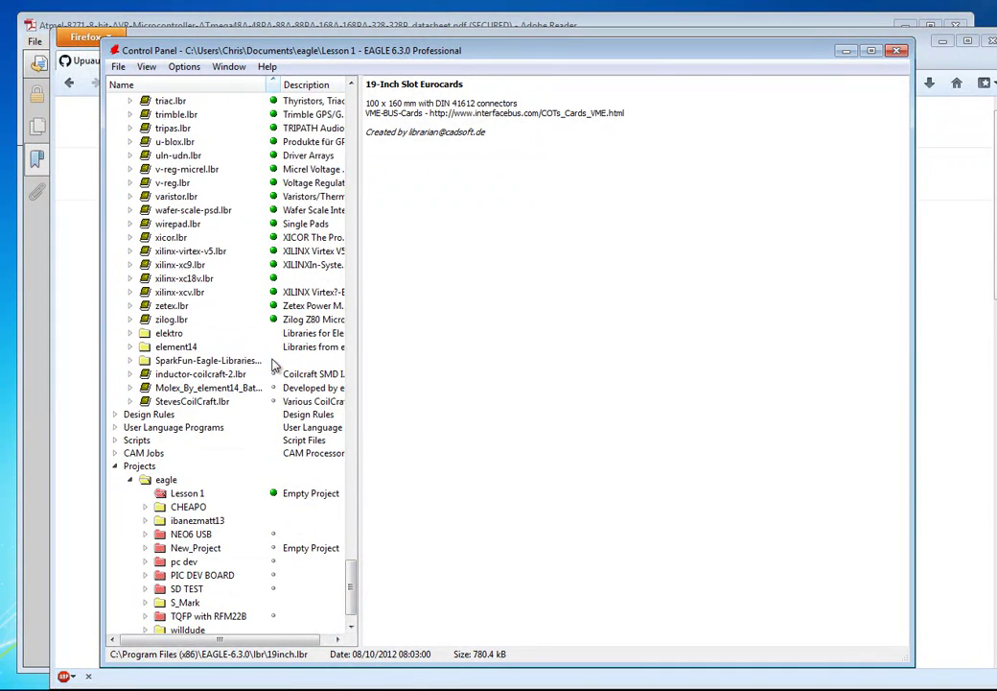
- Put the inactive libraries StevesCoilCraft.lbr and Molex_By_element14_Batch_1.lbr in use
left_click_drag(351, 105, 378, 589)
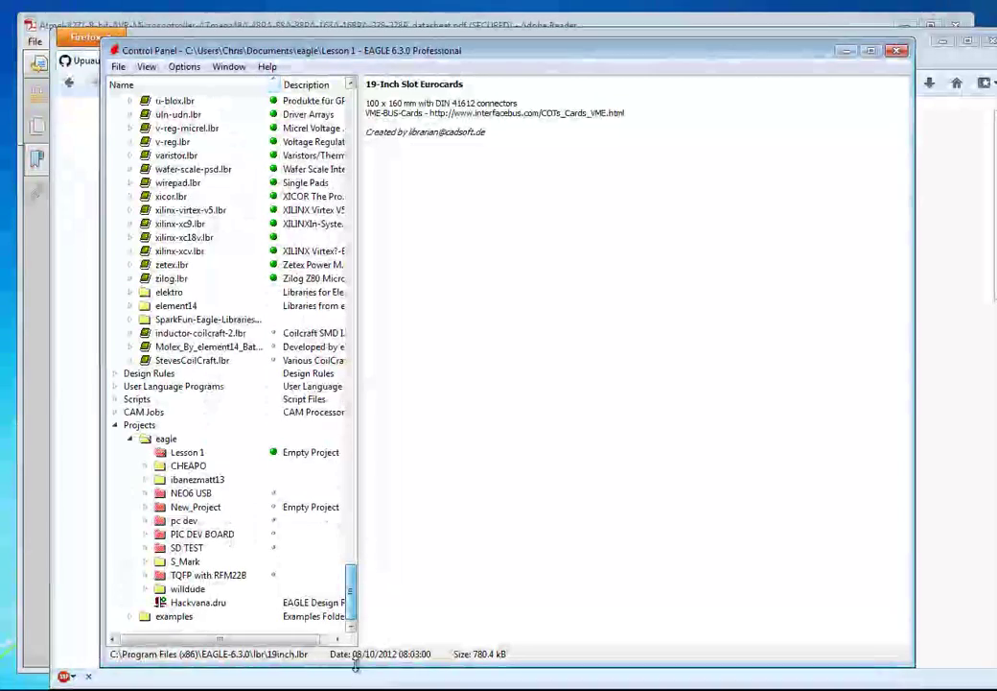
left_click(262, 362)
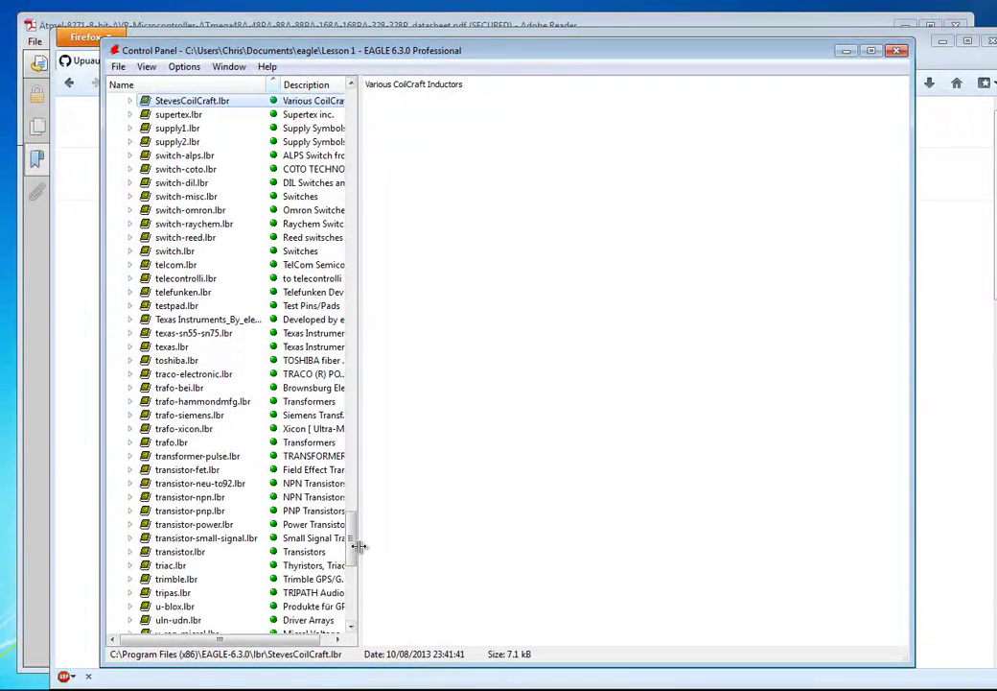
left_click_drag(352, 553, 351, 614)
left_click(279, 361)
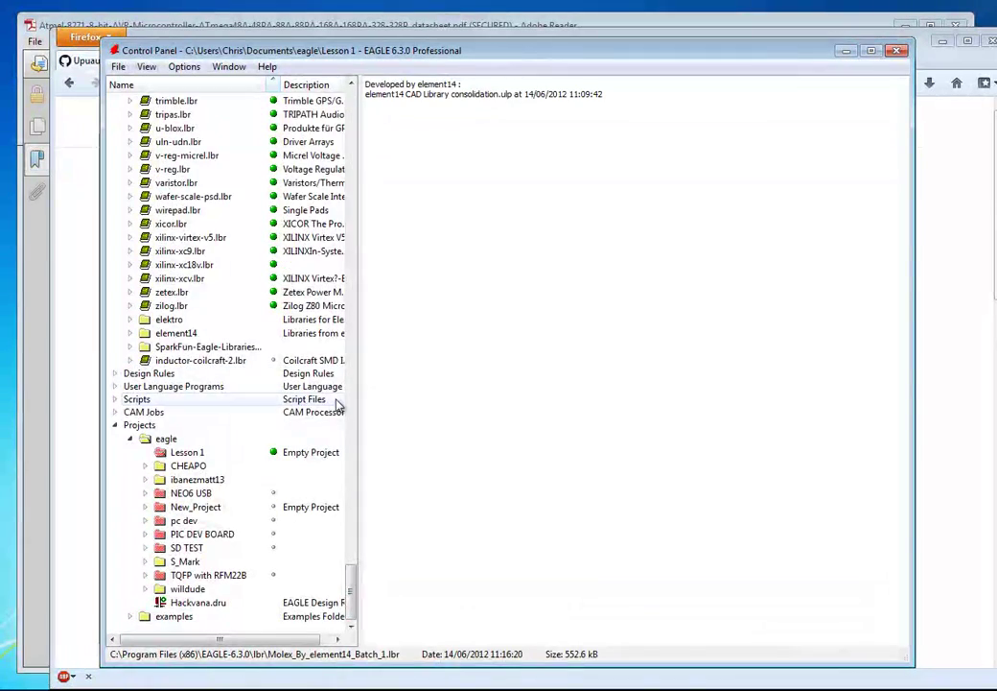
- Put the inactive inductor-coilcraft-2.lbr library in use
left_click_drag(351, 437, 349, 590)
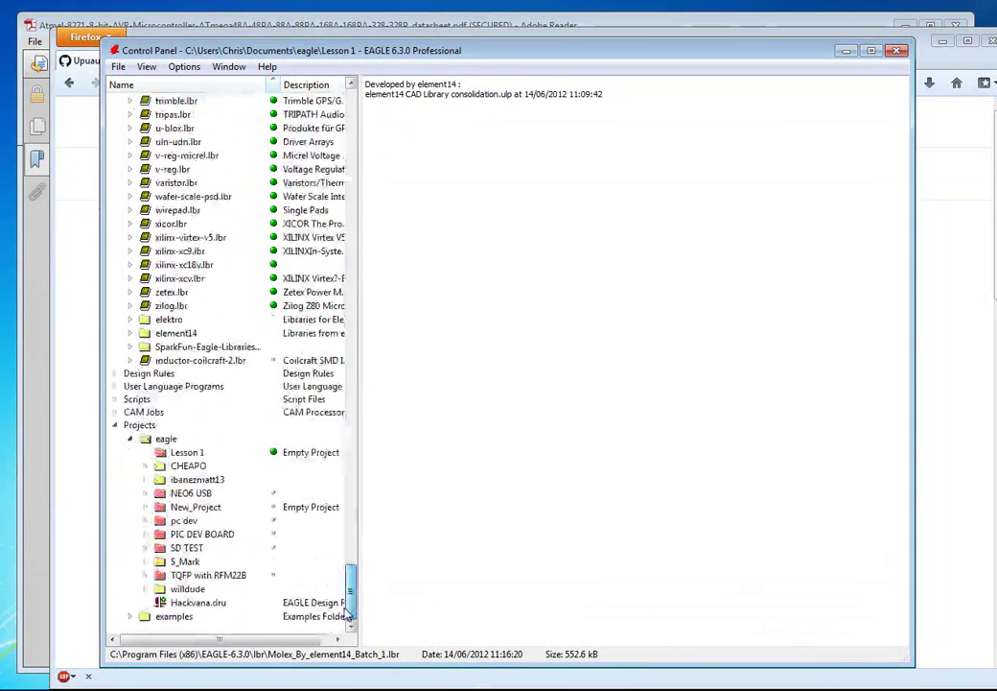
left_click(281, 362)
- Preview several devices of the Ava.lbr library, including 24AA32A-I/MS and JTI_ANTENNA-1575AT43A40, and collapse the library list
left_click_drag(352, 346, 355, 115)
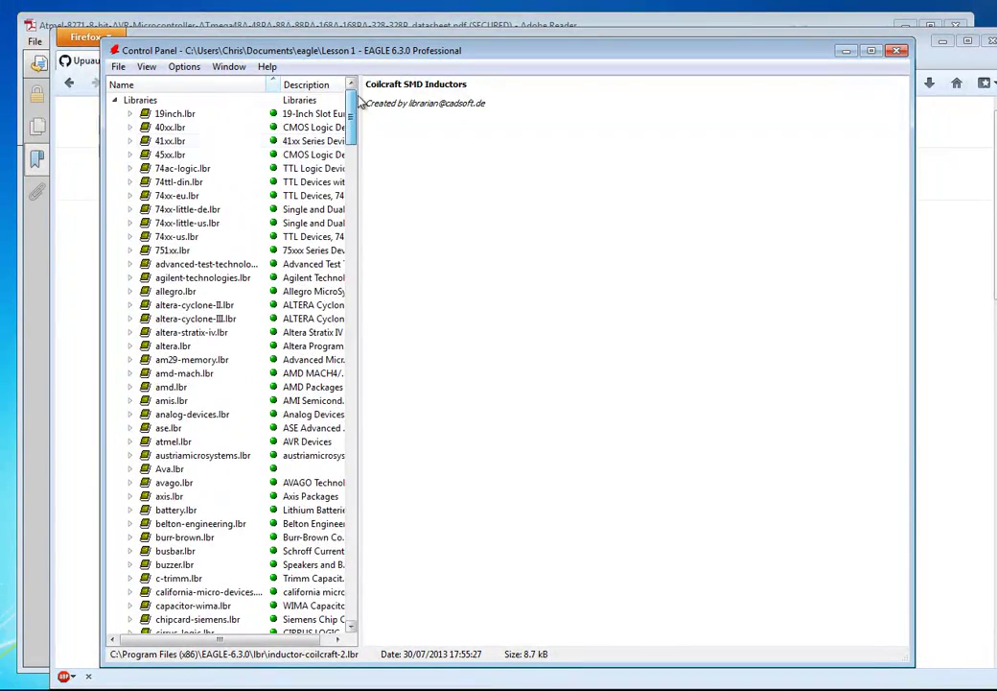
left_click(129, 470)
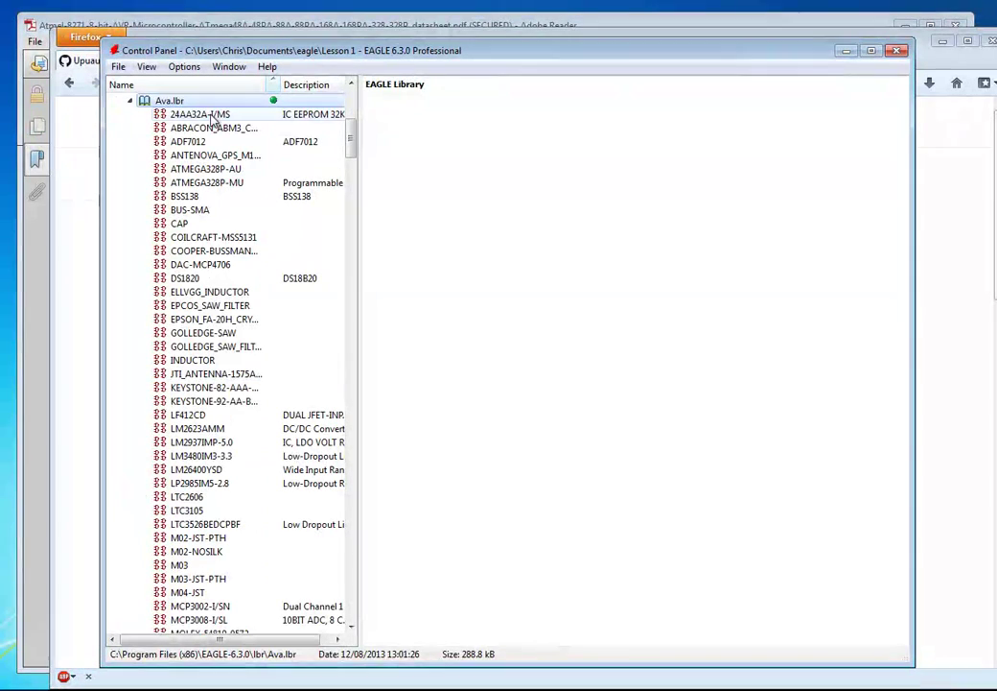
left_click(196, 115)
left_click(228, 211)
left_click(185, 278)
left_click(216, 373)
scroll(144, 211, "up", 1)
left_click(139, 141)
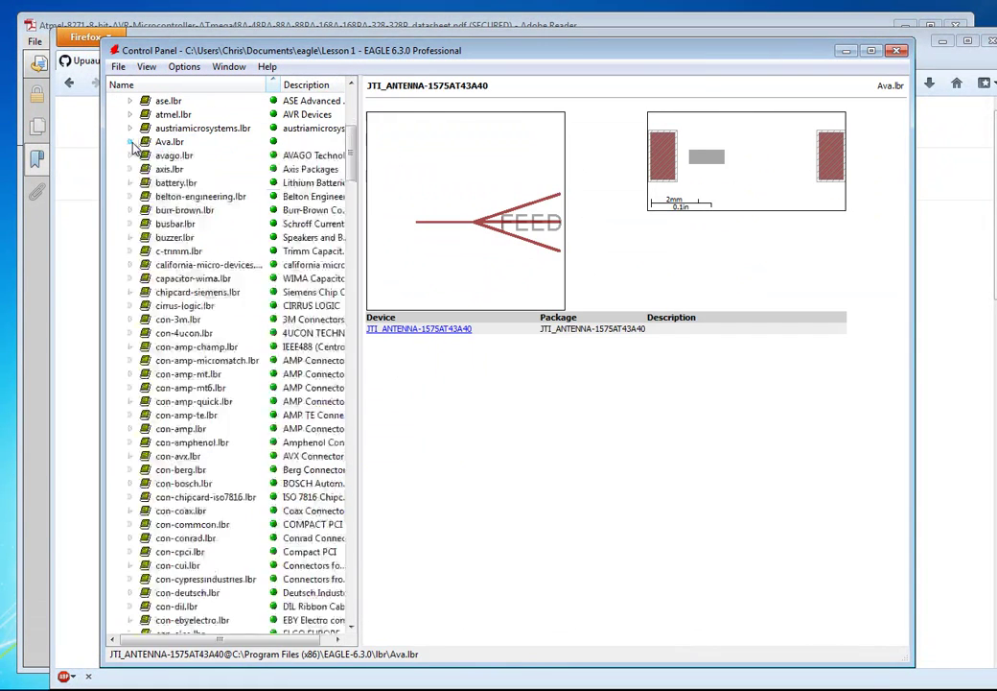
left_click_drag(351, 158, 351, 91)
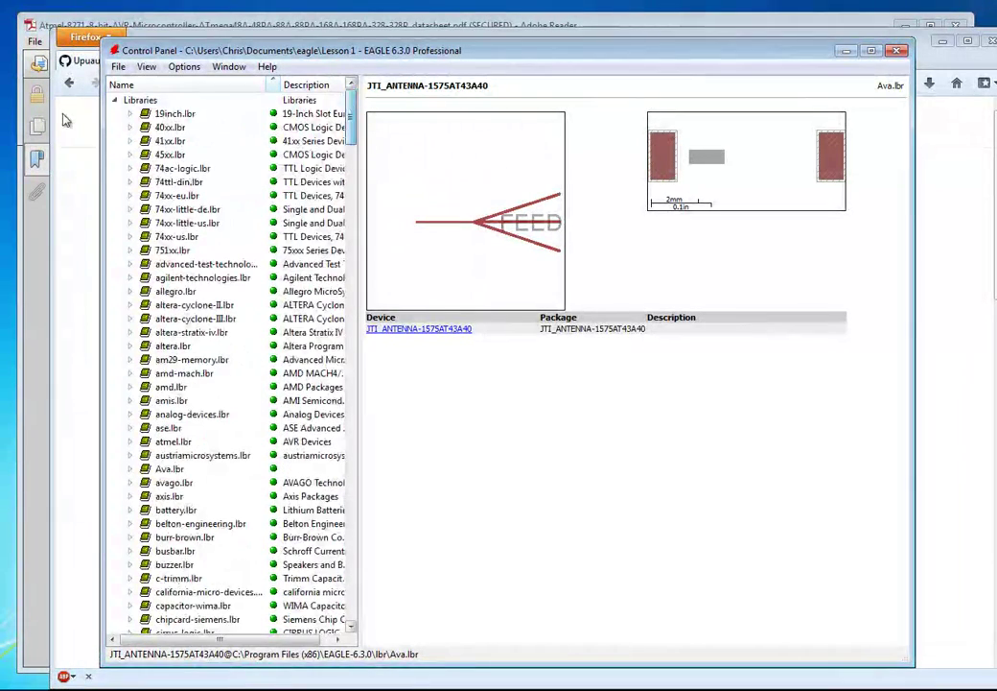
left_click(114, 99)
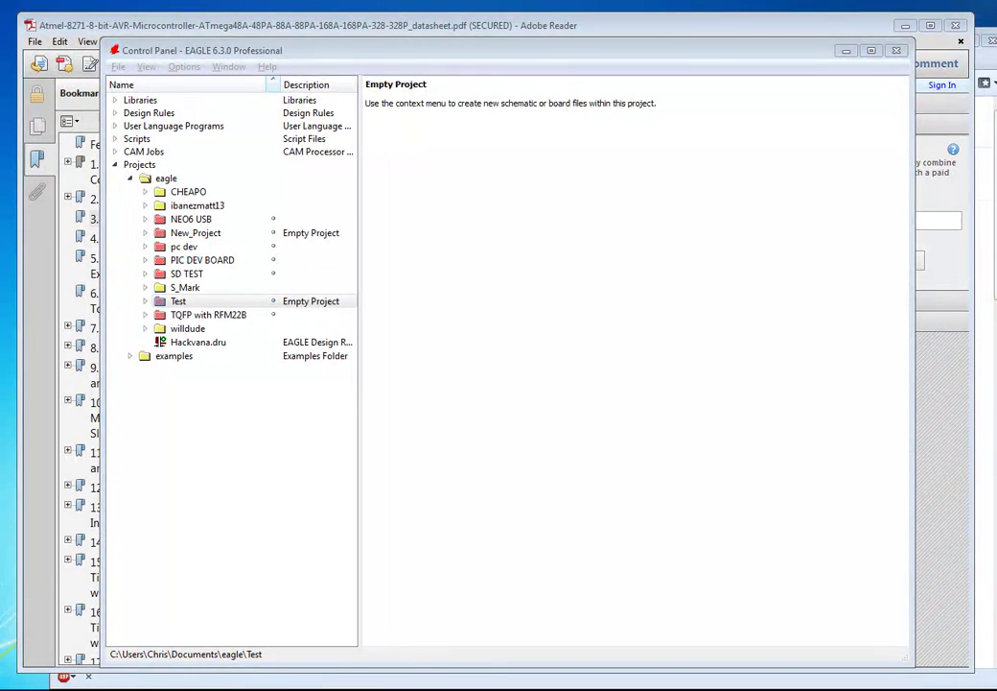
- Create a new project named Lesson 1 in the eagle projects folder
left_click(165, 179)
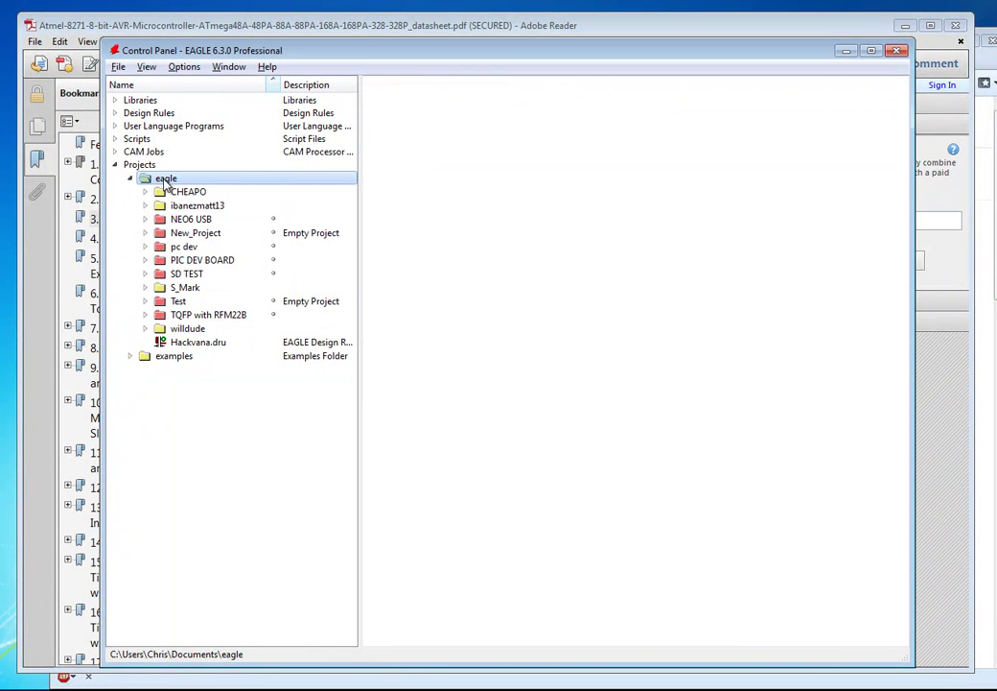
right_click(165, 181)
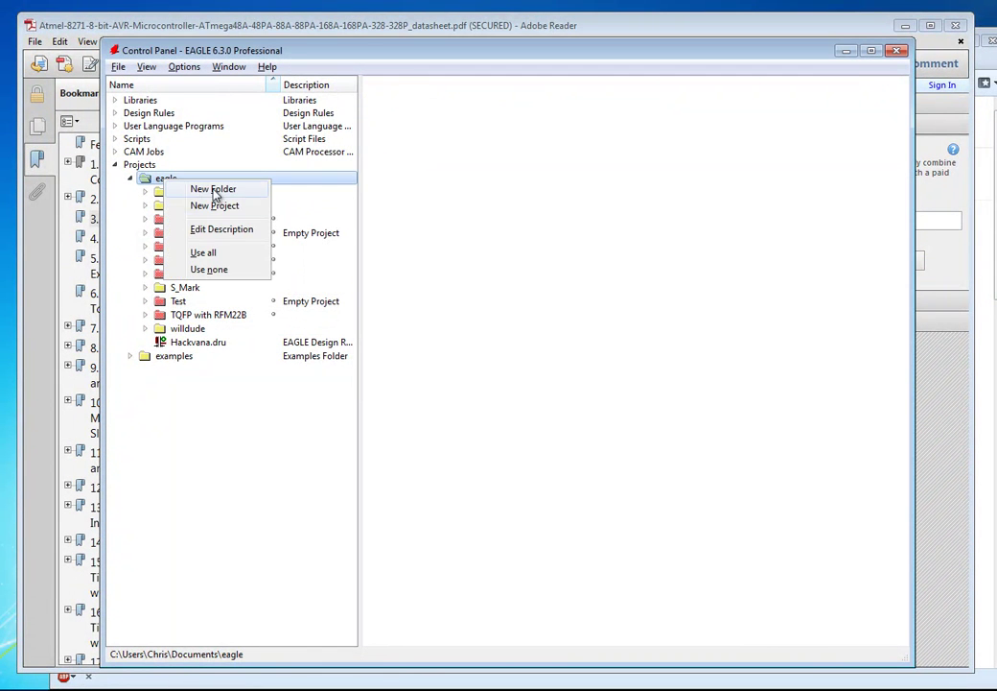
left_click(222, 206)
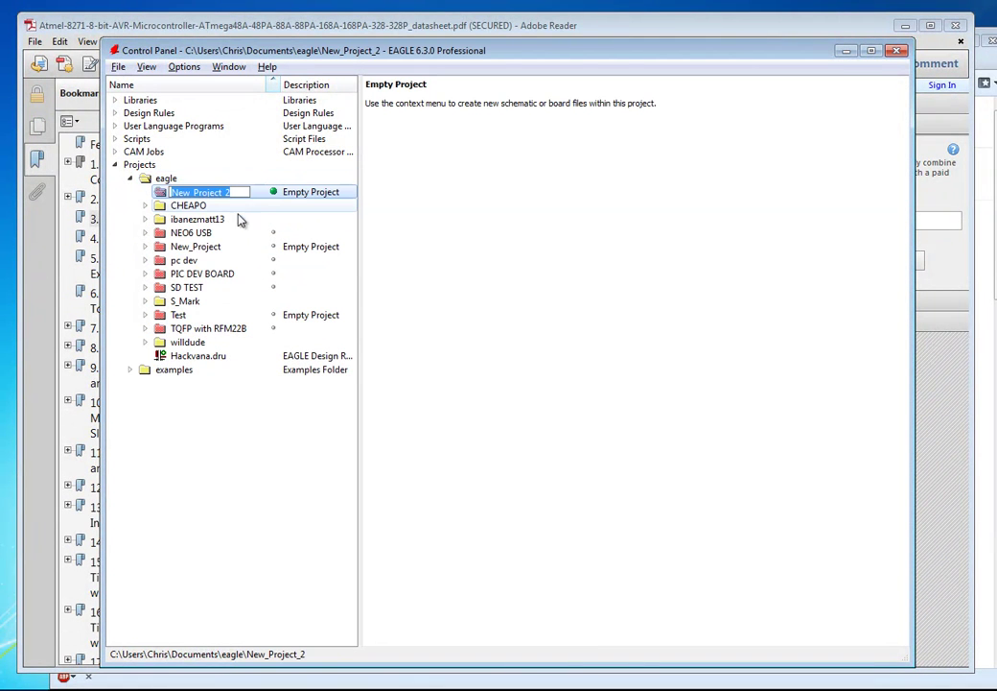
type("Les")
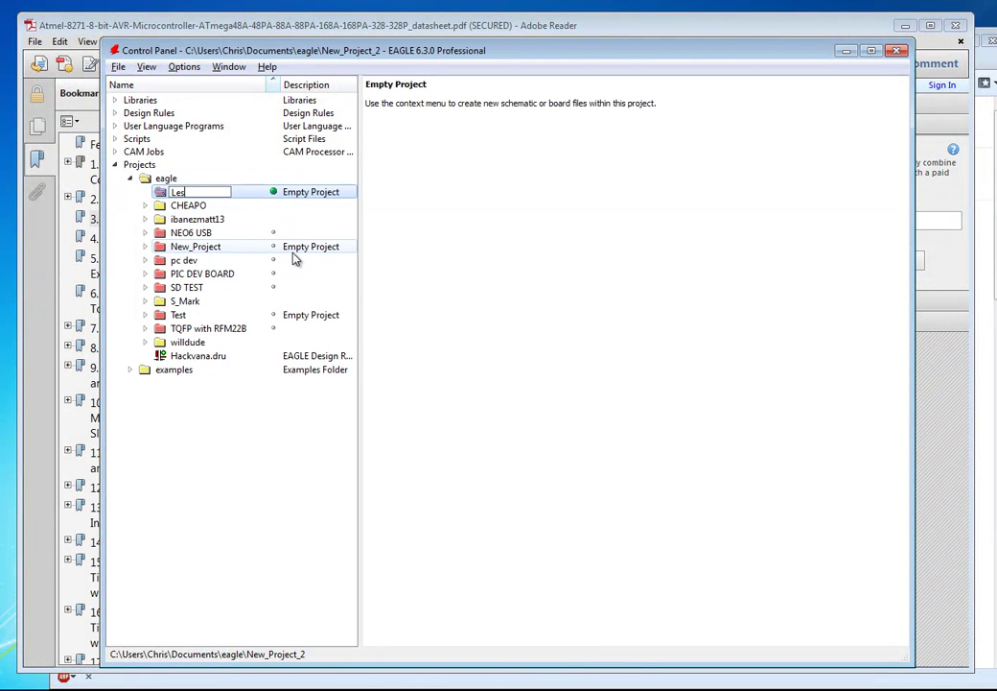
type("son 1")
key("Return")
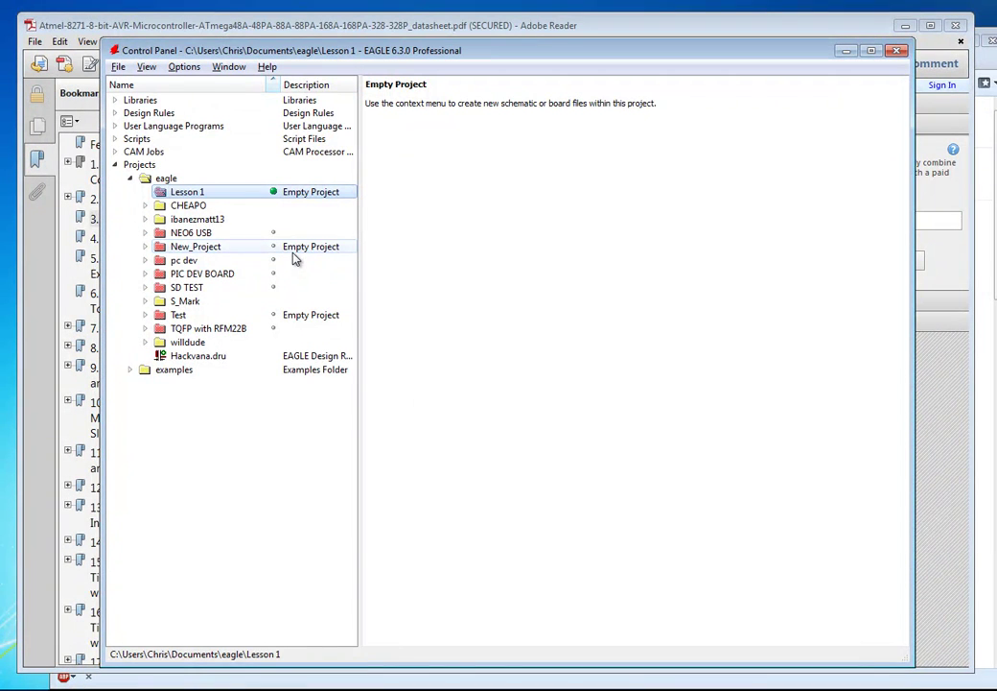
- Create a new schematic in the Lesson 1 project and enlarge its window to fill most of the screen
right_click(181, 195)
mouse_move(274, 216)
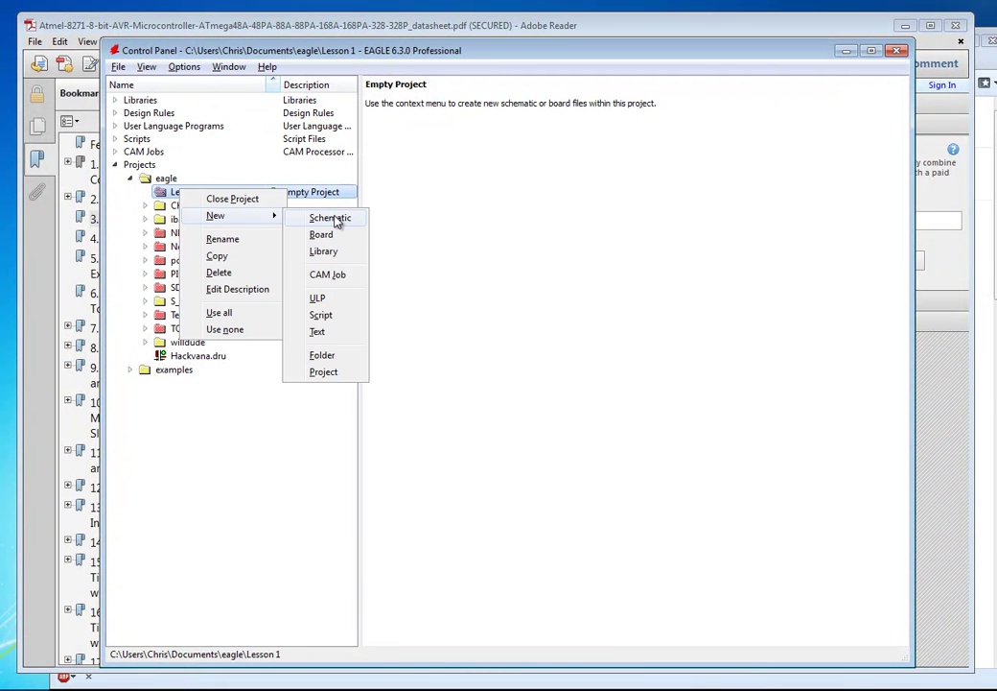
left_click(336, 220)
left_click_drag(438, 207, 199, 26)
left_click_drag(484, 350, 980, 675)
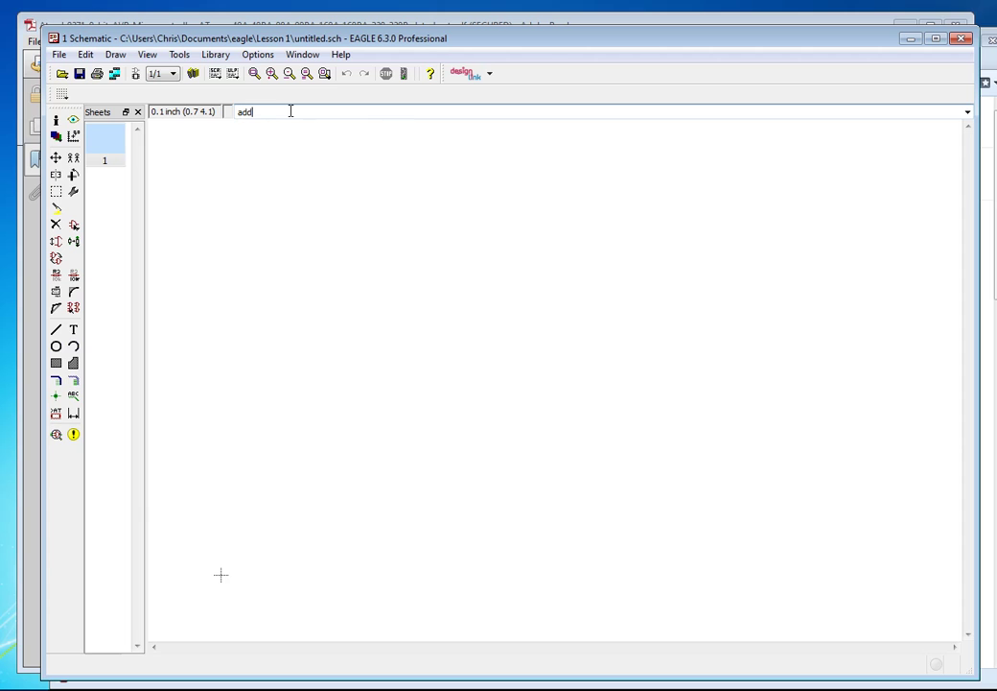
- Clear the command line, start the Add command and expand the Ava library
left_click_drag(287, 111, 216, 122)
key("BackSpace")
left_click(74, 227)
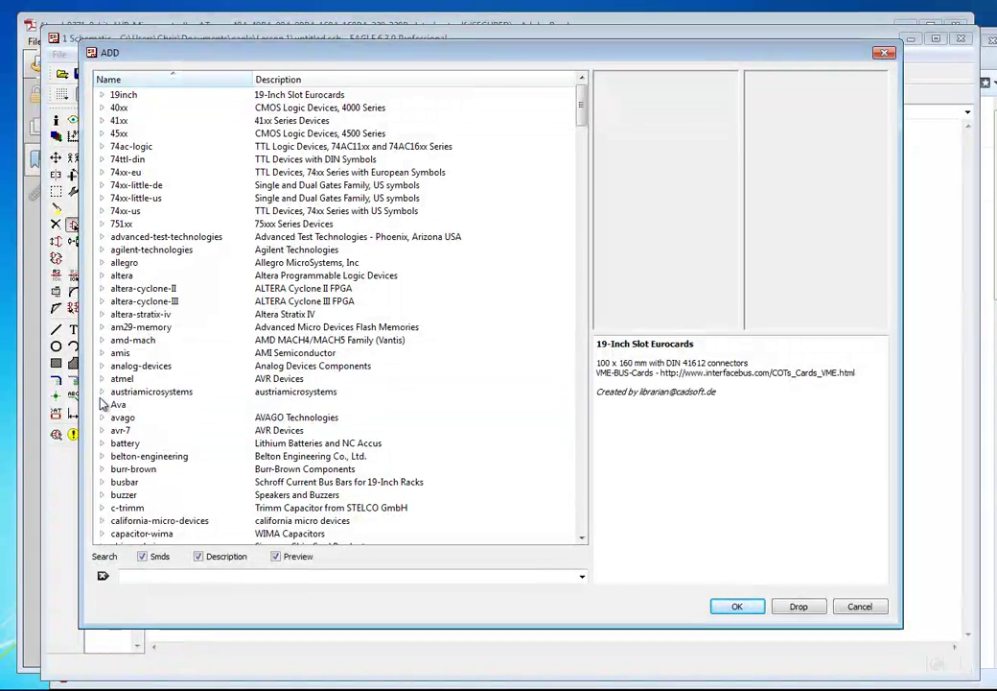
left_click(113, 405)
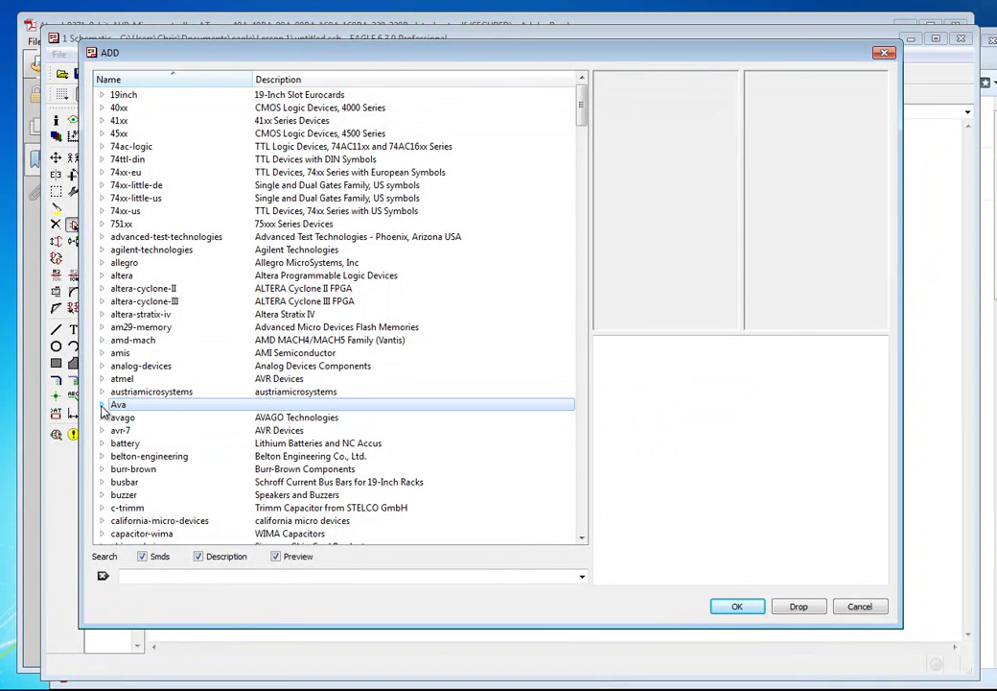
left_click(102, 405)
- Preview the ATMEGA328P-MU, choose the ATMEGA328P-AU instead and place one near the middle of the schematic
left_click(164, 352)
scroll(362, 256, "up", 3)
left_click(198, 301)
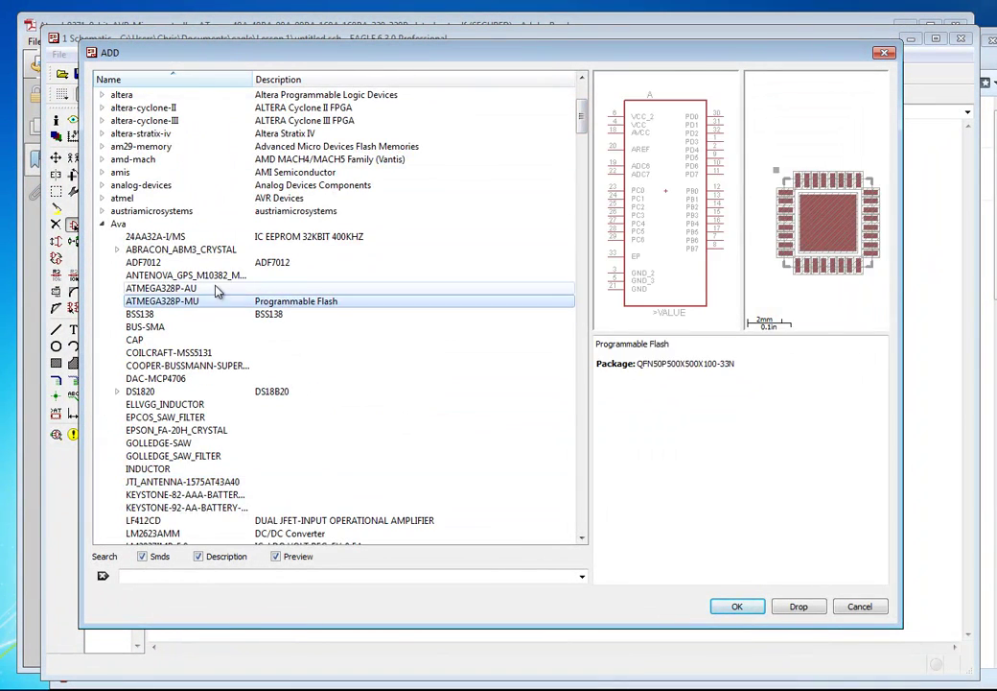
left_click(211, 288)
scroll(216, 303, "up", 3)
scroll(215, 303, "up", 2)
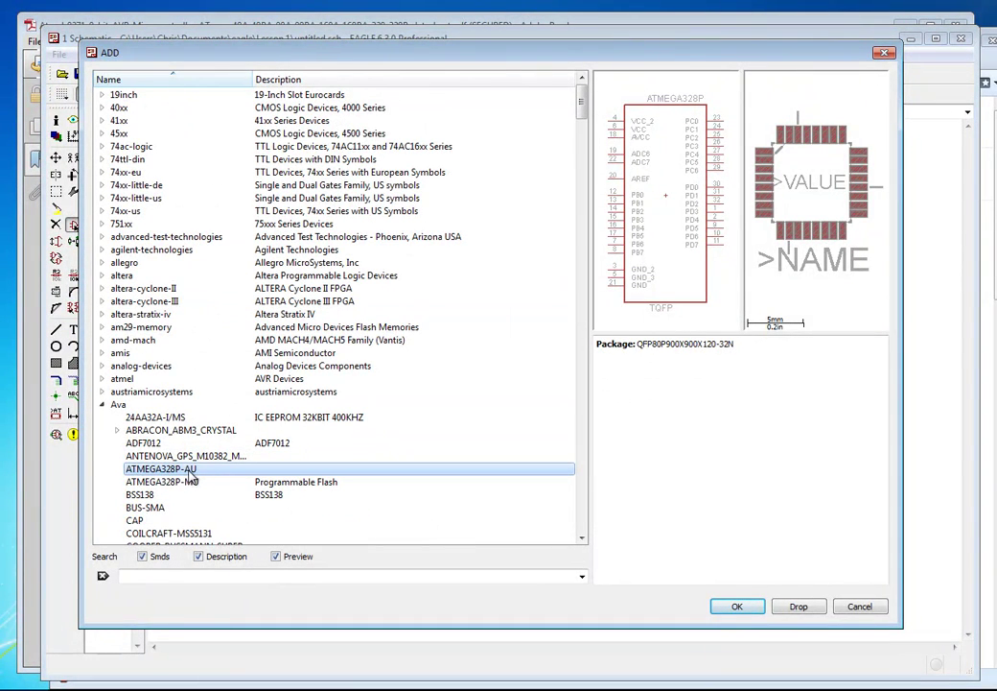
left_click(738, 607)
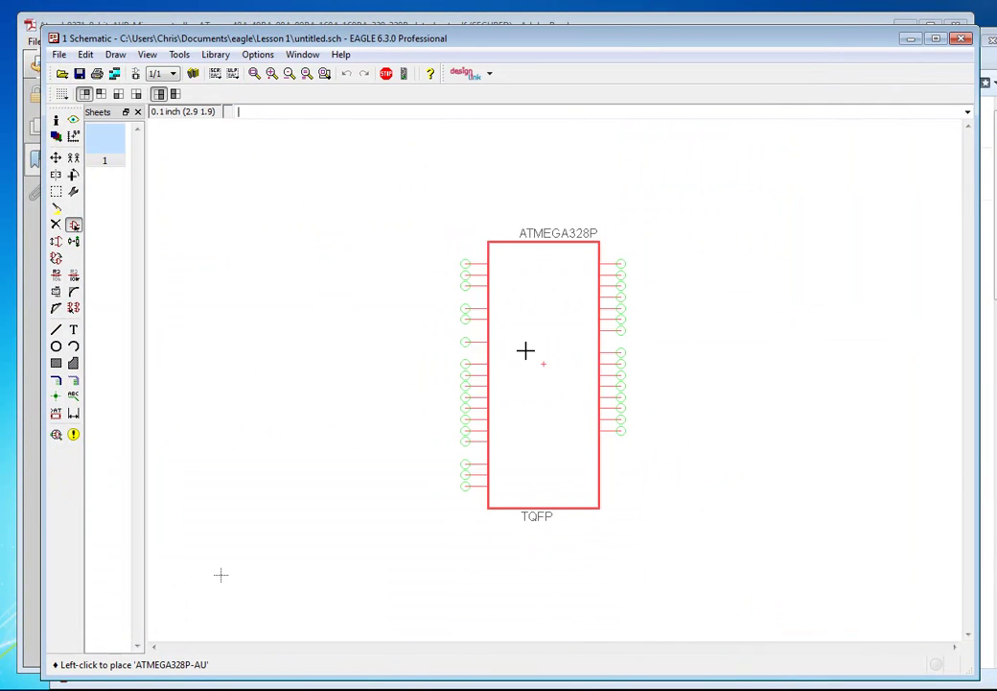
left_click(518, 353)
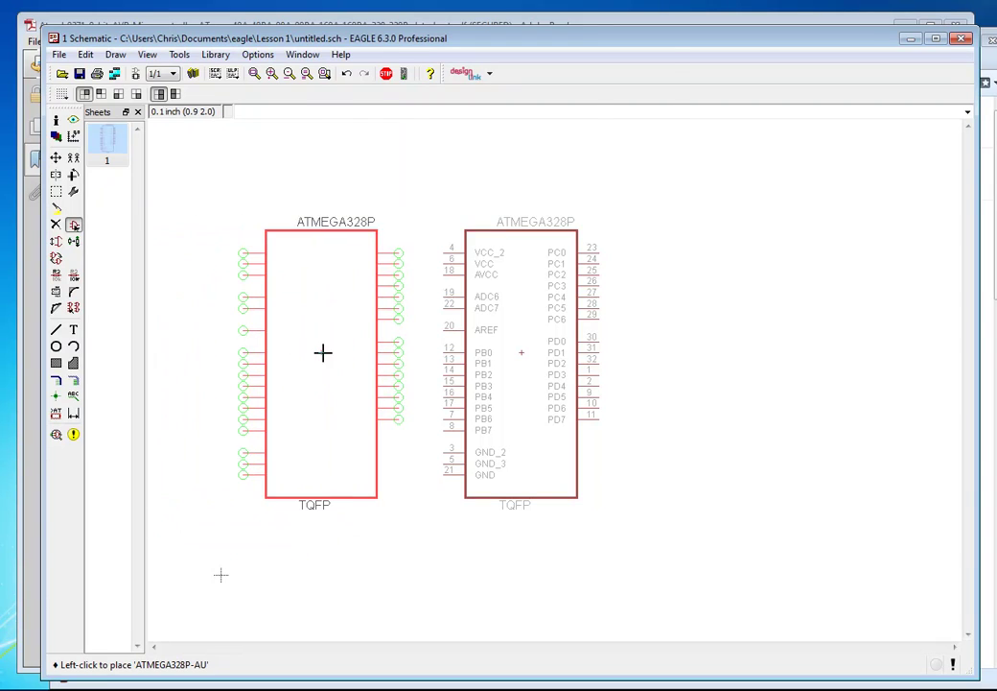
key("Escape")
- Choose the ABM03_HC49 variant of ABRACON_ABM3_CRYSTAL from the Ava library for placement
left_click_drag(372, 0, 559, 77)
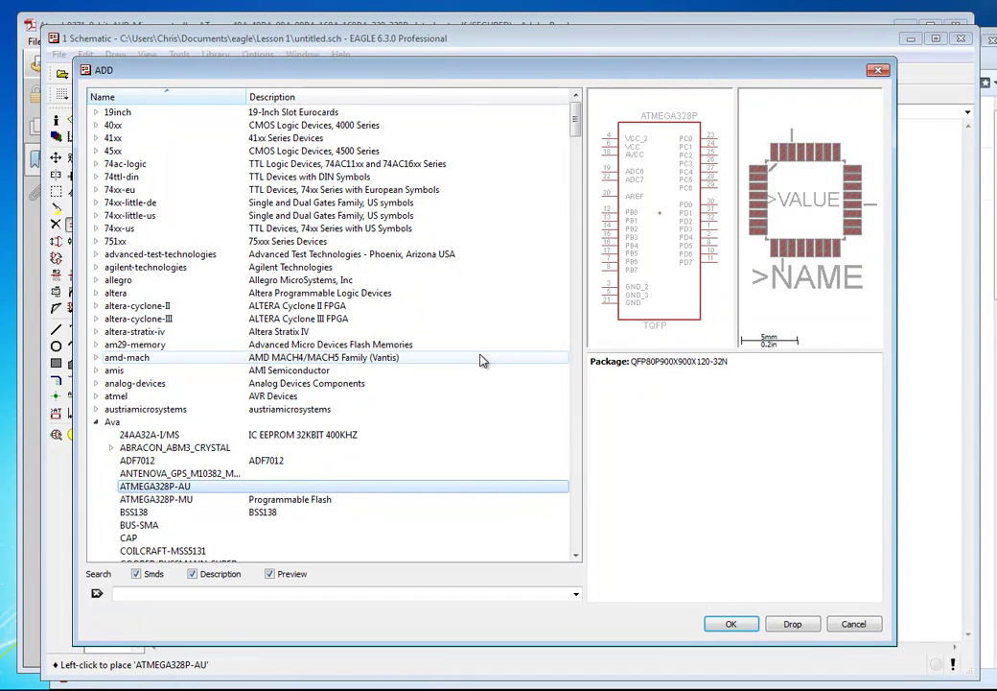
scroll(134, 374, "down", 2)
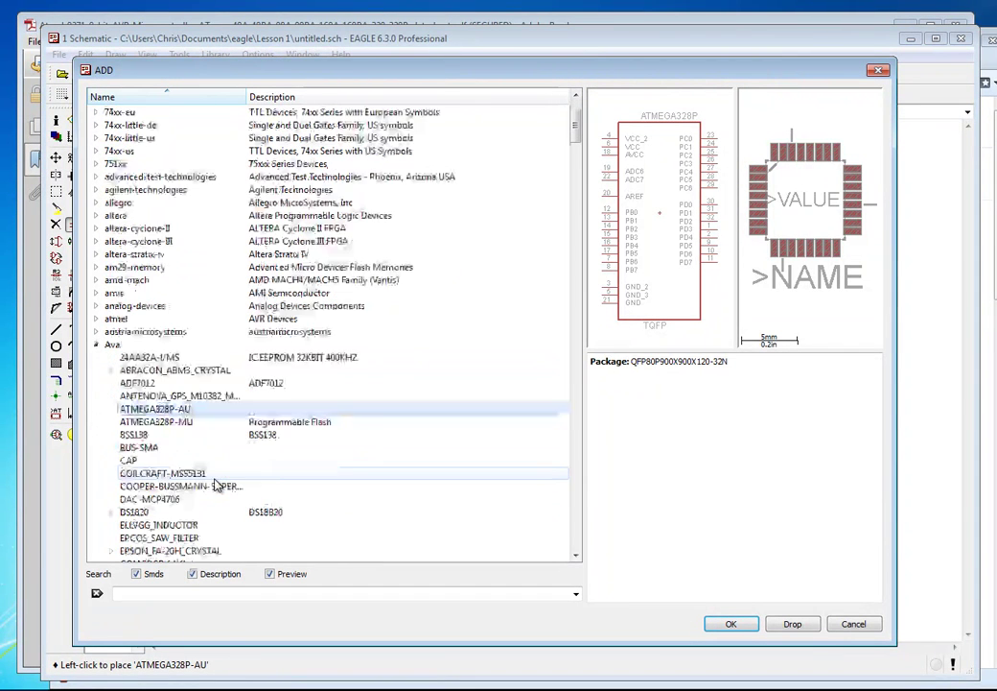
left_click(112, 370)
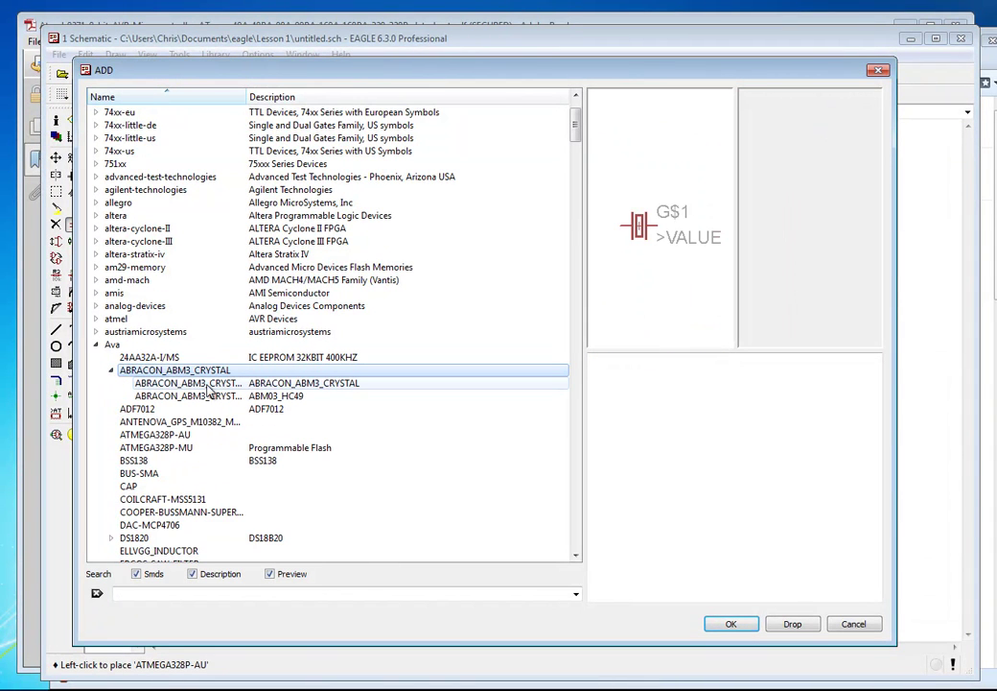
left_click(163, 385)
left_click(223, 397)
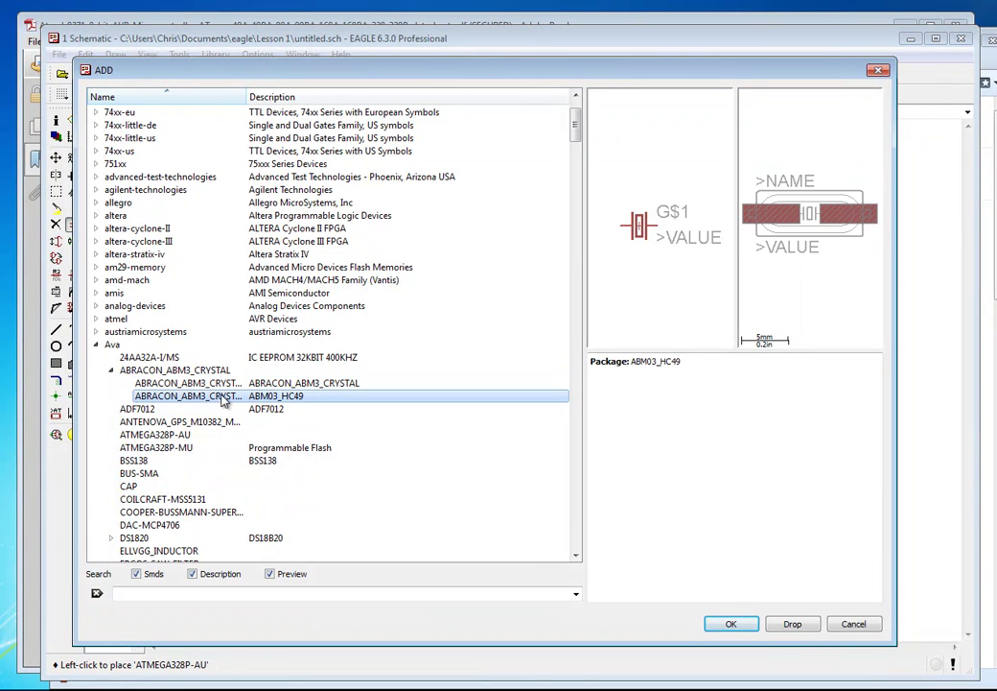
left_click(731, 624)
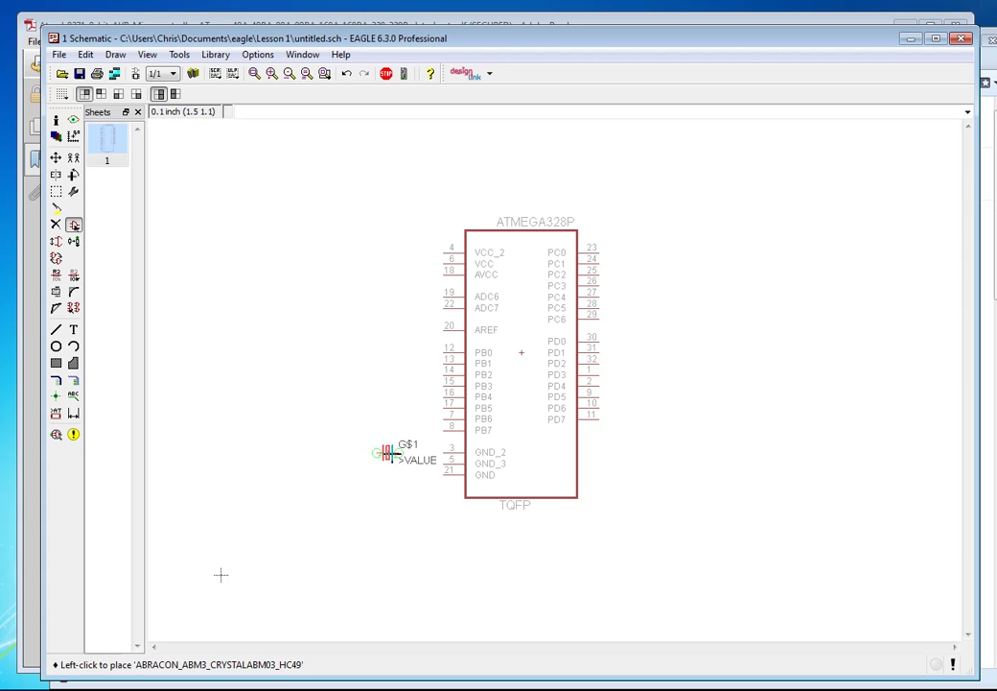
- Rotate the crystal to vertical and place one to the left of the ATMEGA328P, beside its PB pins
right_click(391, 459)
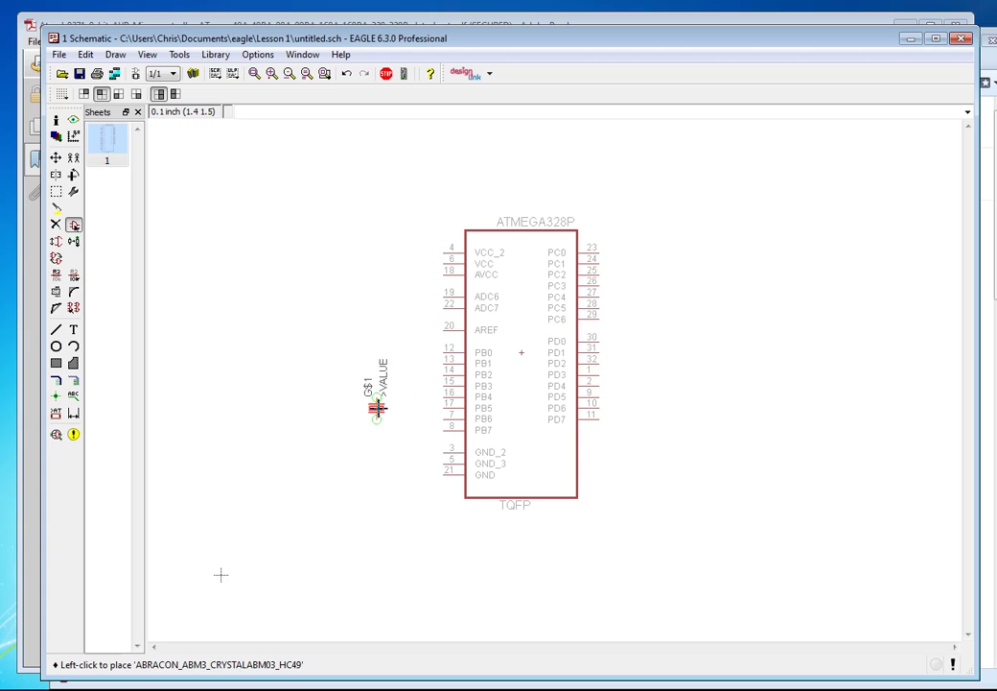
left_click(376, 396)
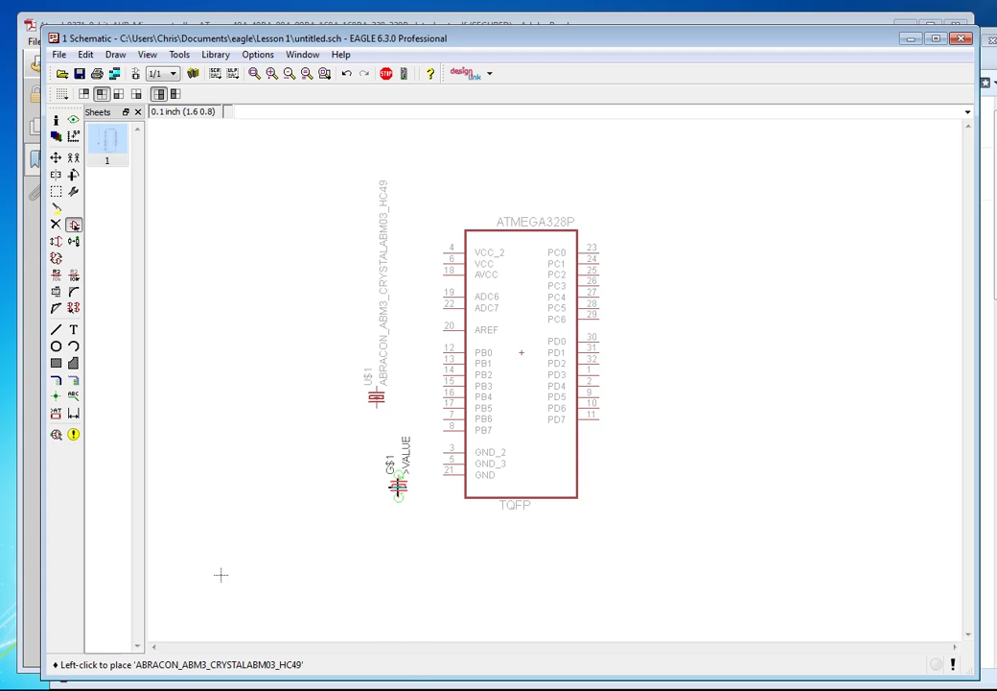
key("Escape")
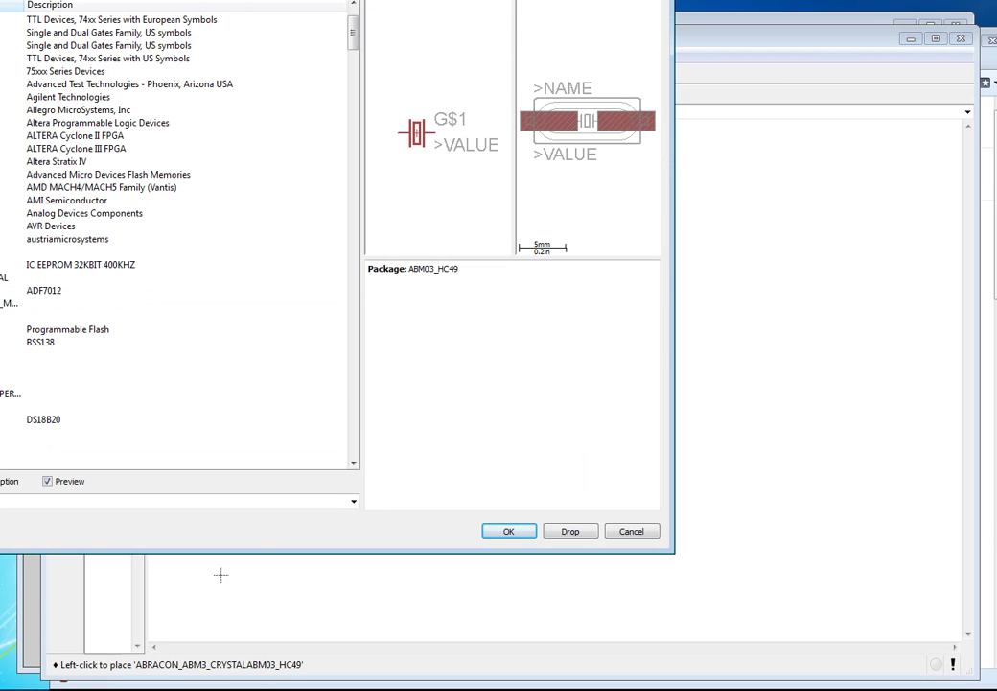
- Preview the CAP device in the Ava library and collapse that library
left_click_drag(159, 1, 356, 77)
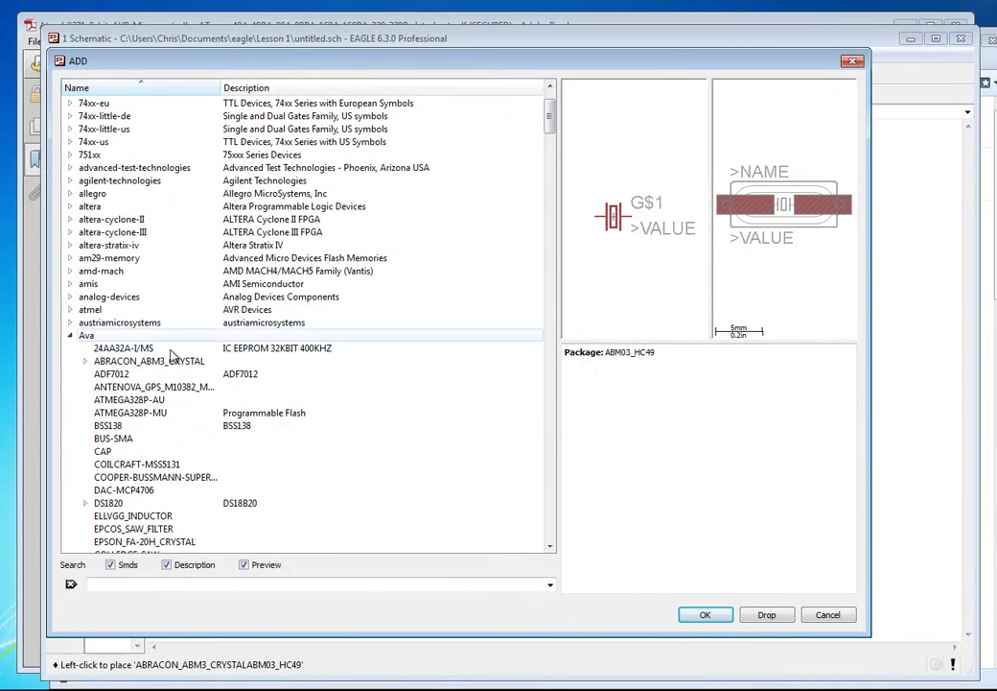
scroll(312, 367, "down", 4)
left_click(192, 296)
left_click(70, 180)
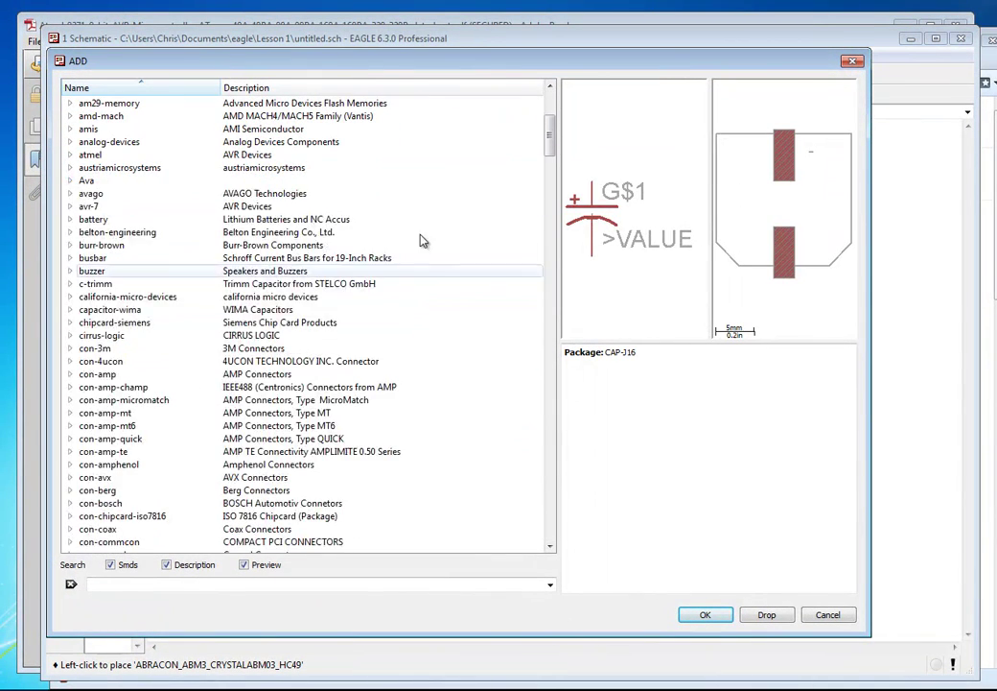
- Choose the C-EUC0603 variant of the European-symbol capacitor C-EU from the rcl library for placement
left_click_drag(553, 144, 575, 432)
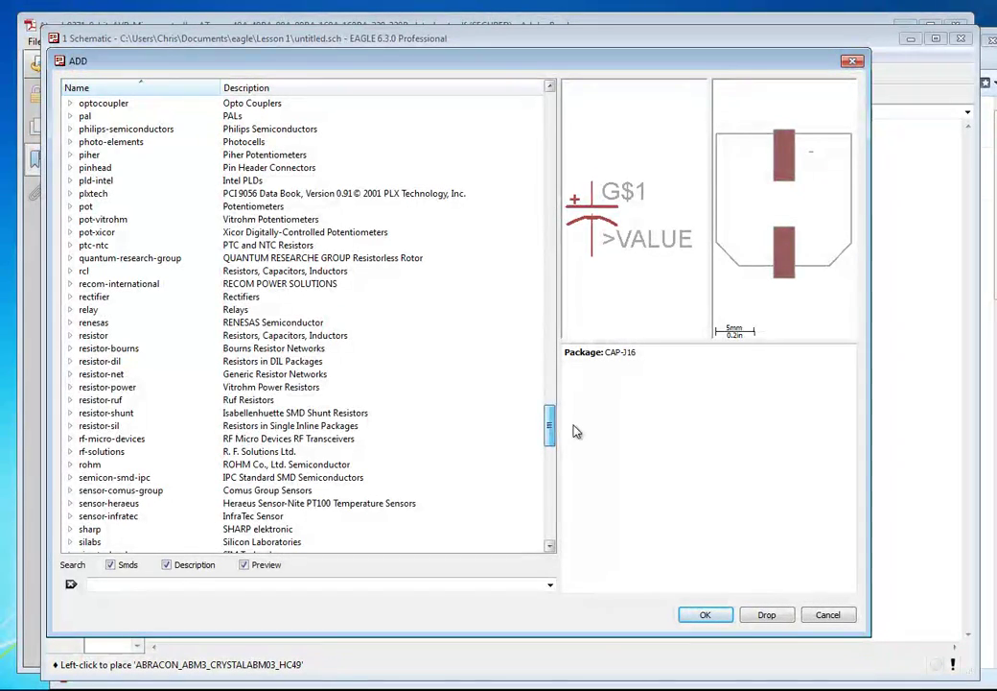
left_click(71, 272)
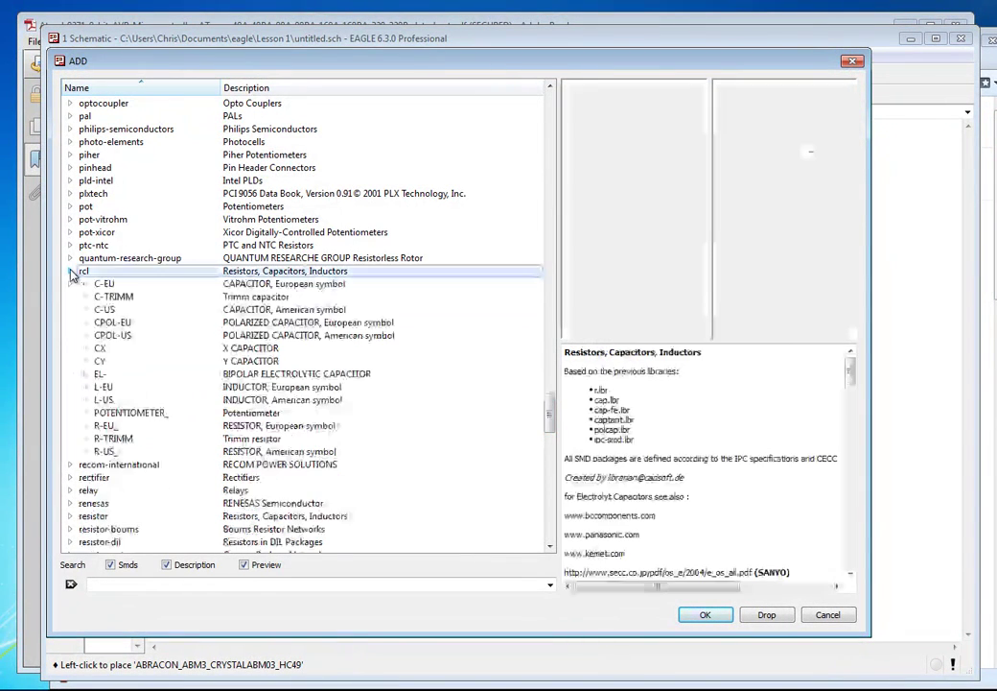
left_click_drag(553, 413, 551, 419)
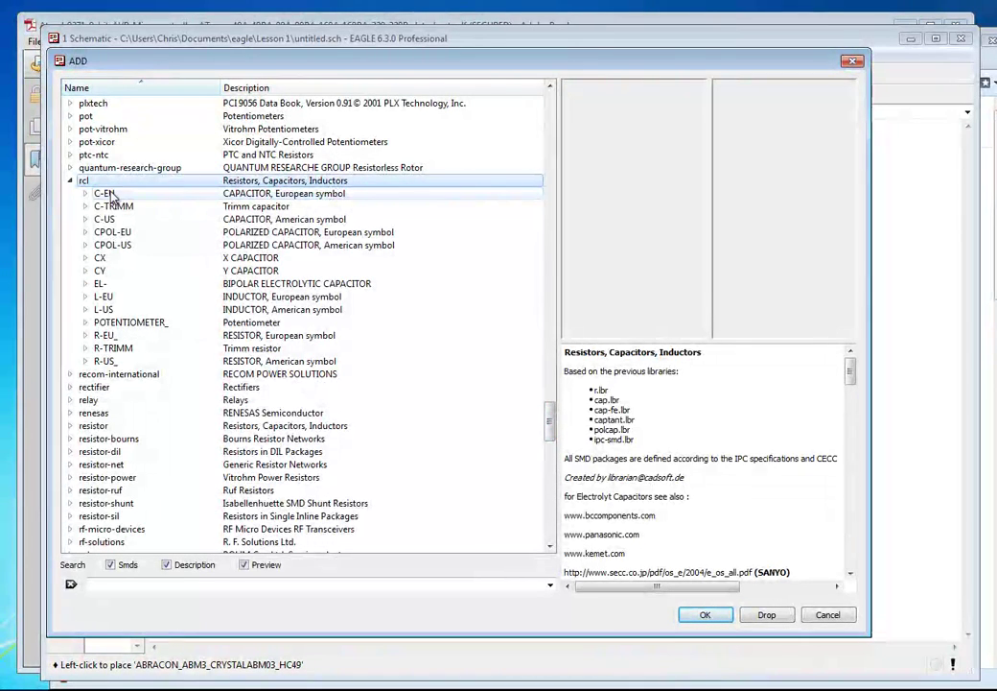
left_click(107, 193)
double_click(106, 193)
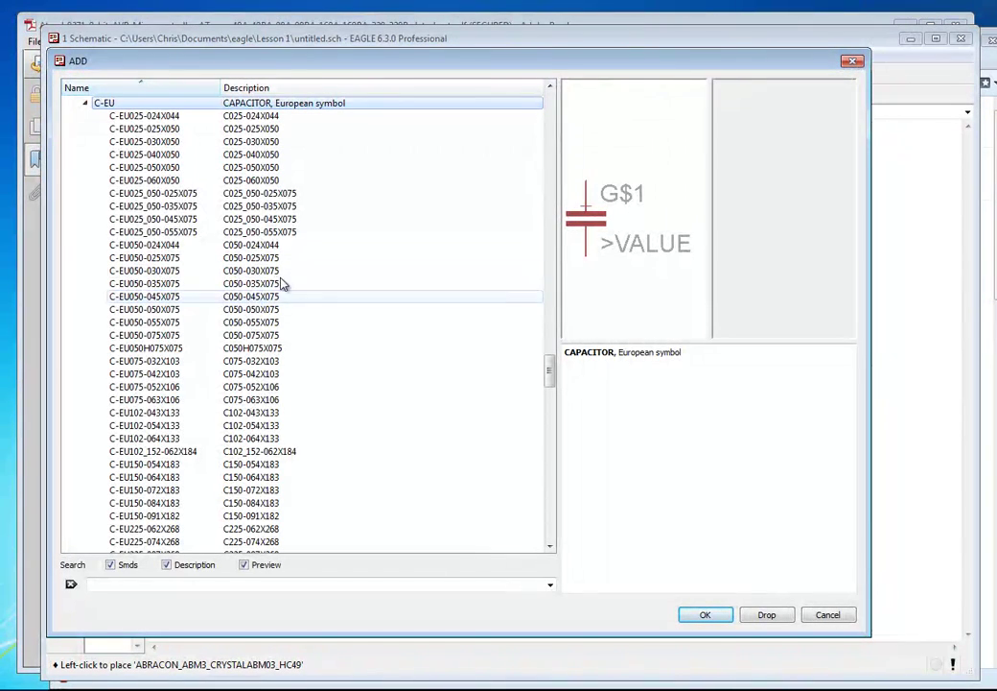
scroll(315, 383, "down", 8)
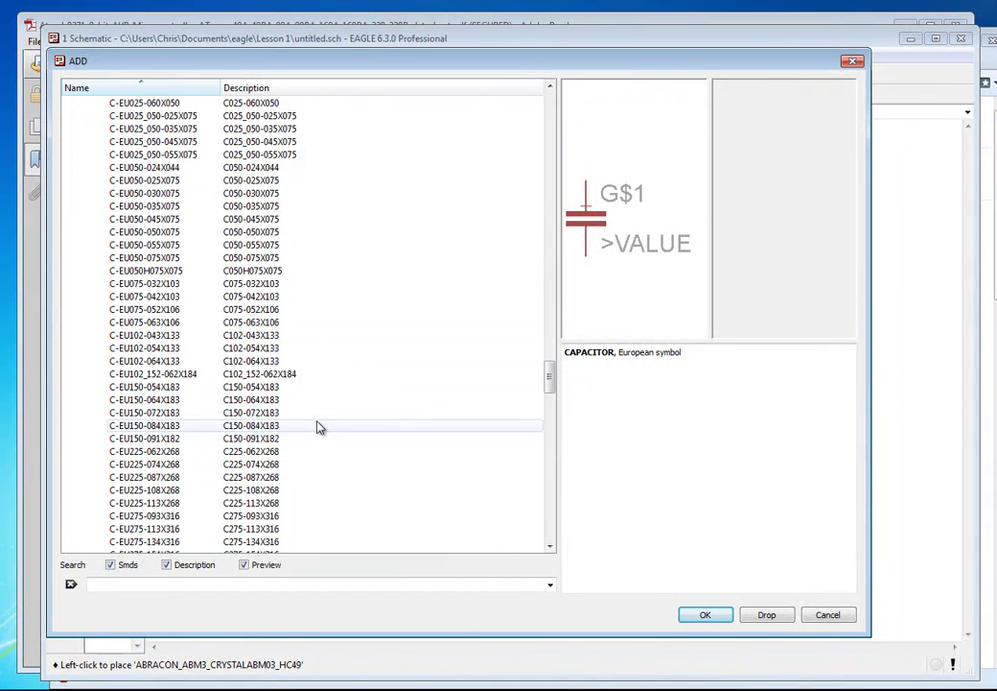
scroll(287, 365, "down", 1)
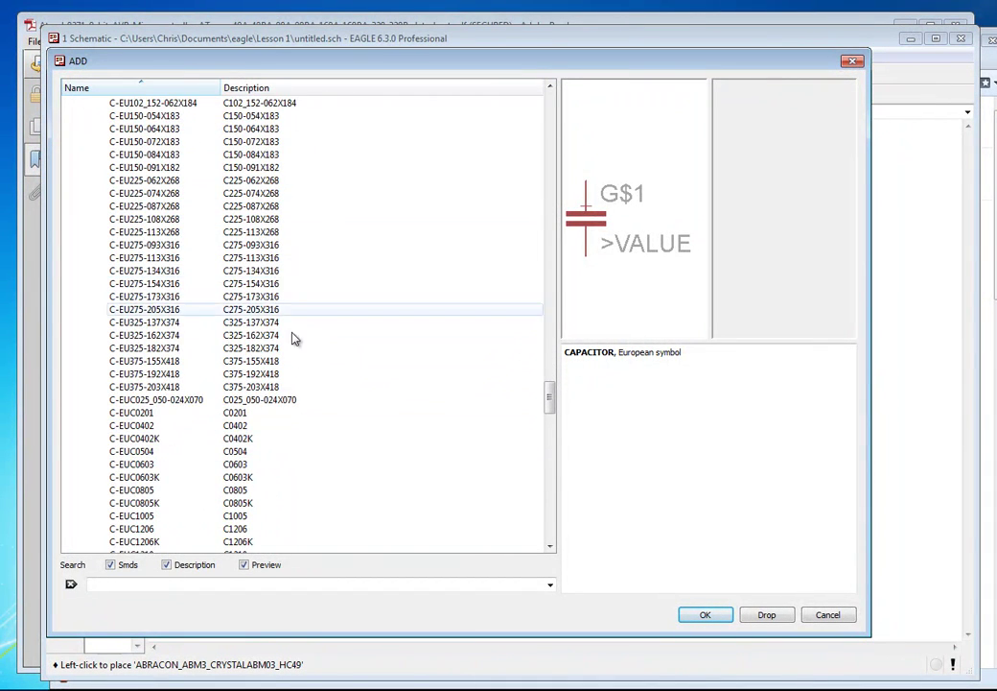
scroll(294, 384, "down", 1)
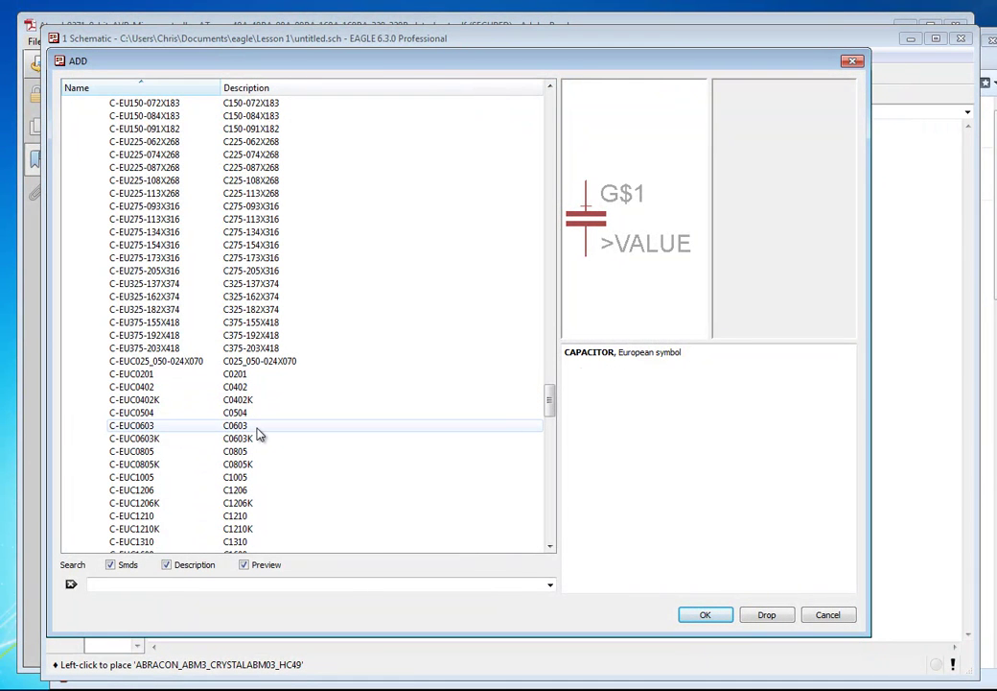
left_click(257, 426)
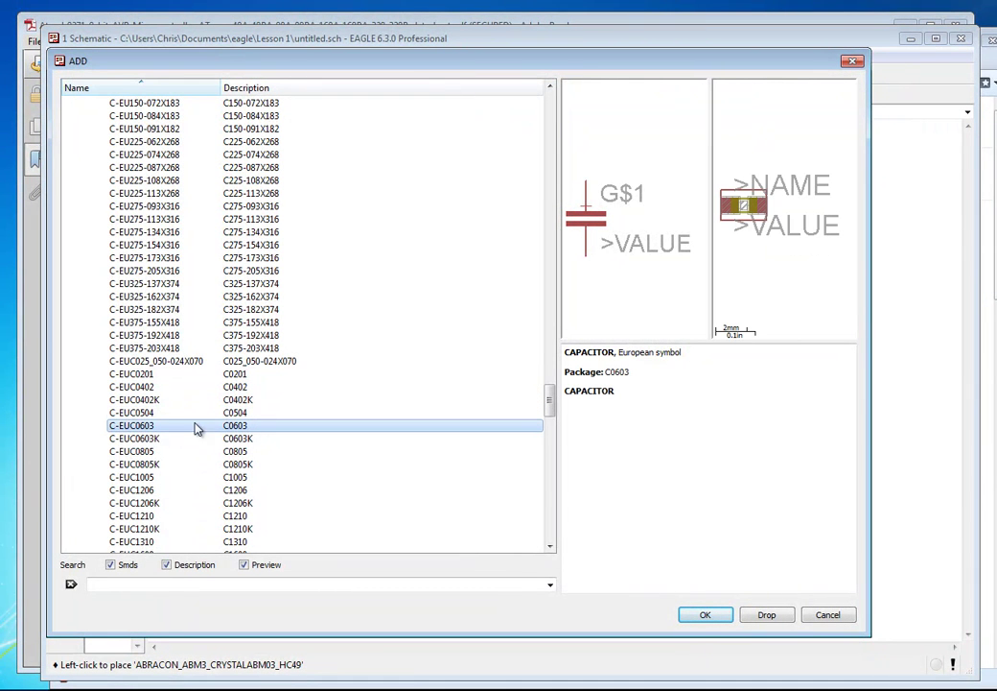
left_click(707, 618)
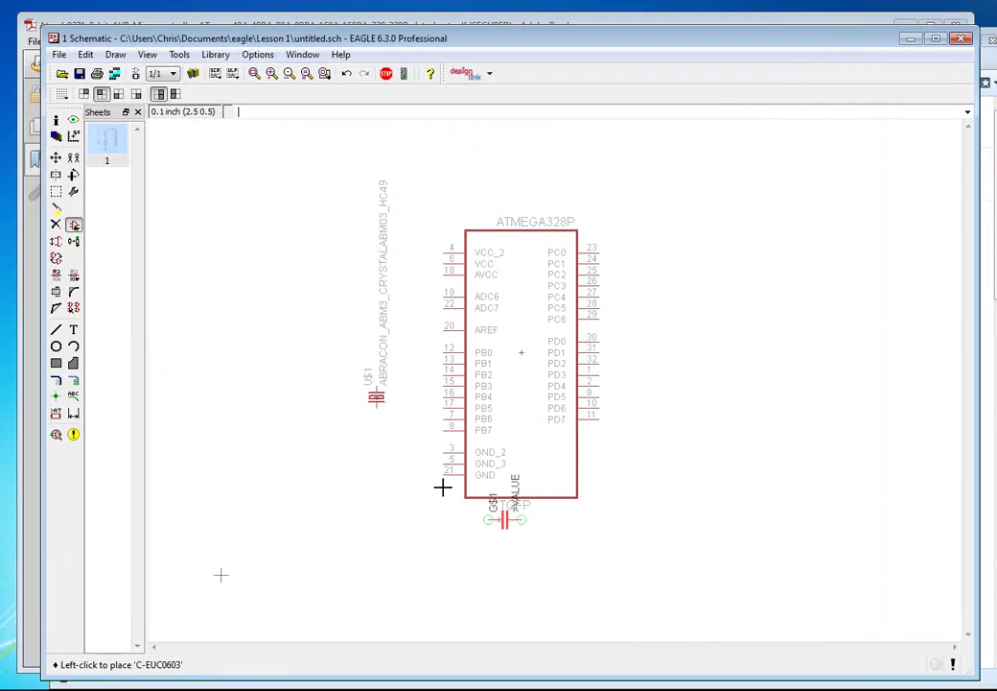
- Place two horizontal C-EUC0603 capacitors, one above the other, to the left of the crystal
right_click(303, 382)
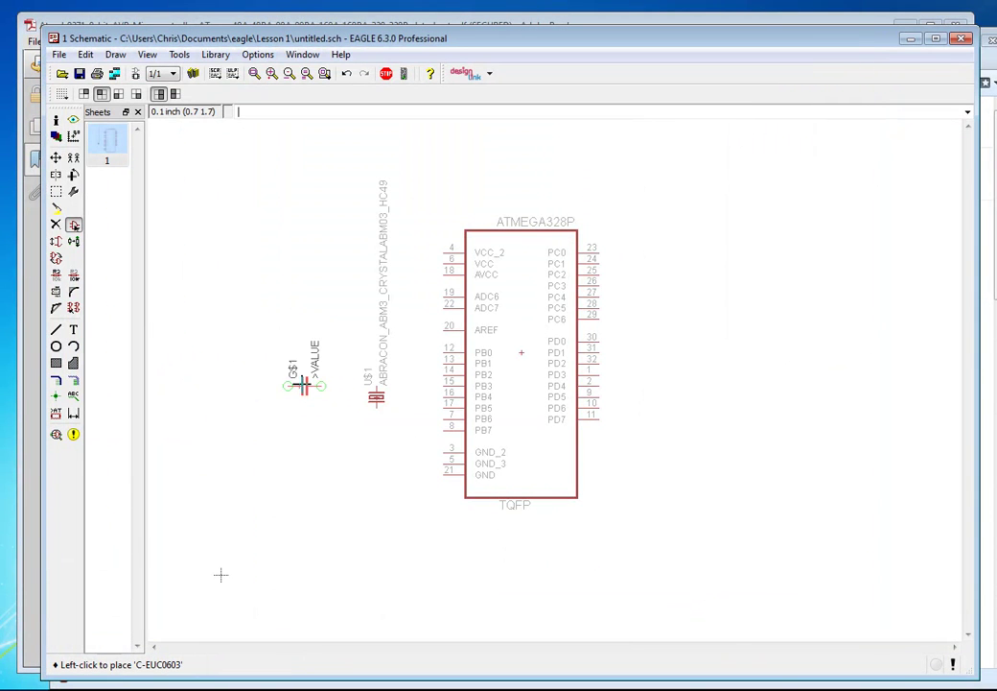
left_click(316, 386)
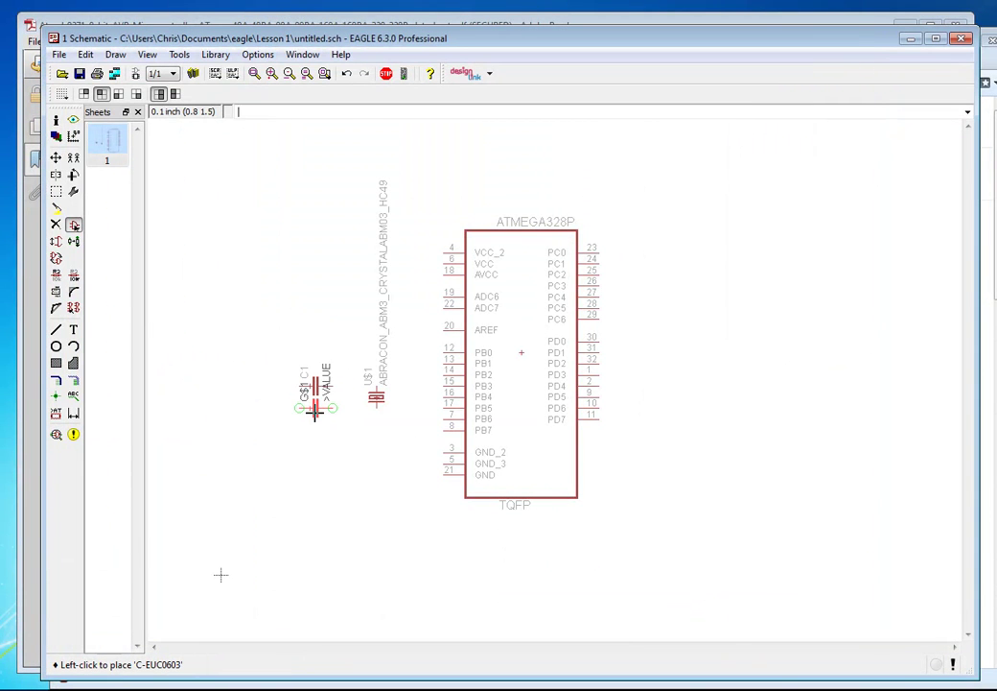
left_click(315, 418)
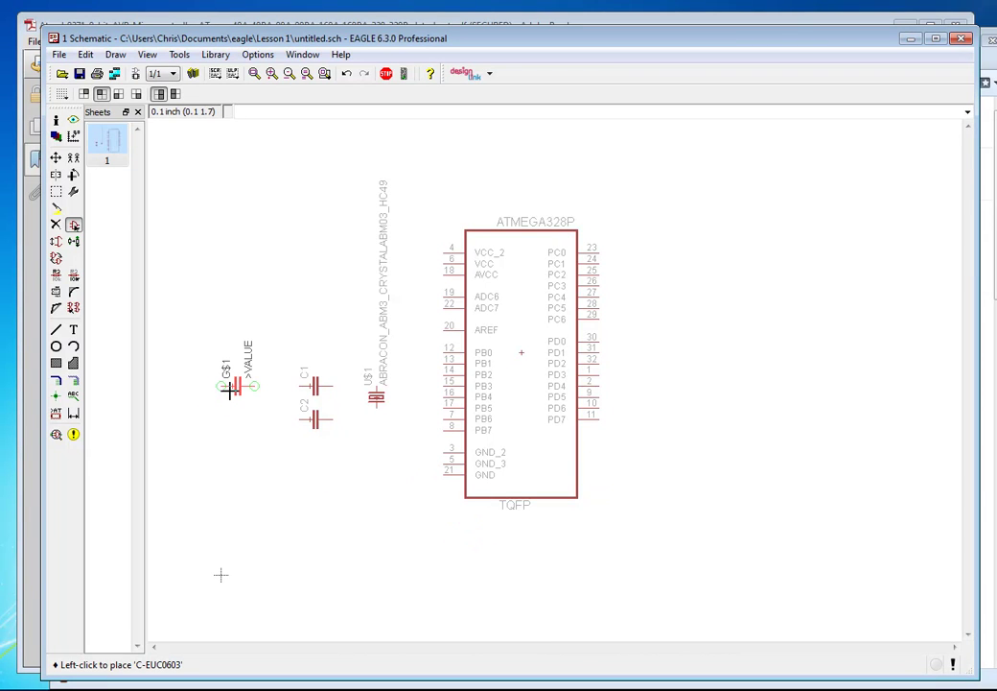
key("Escape")
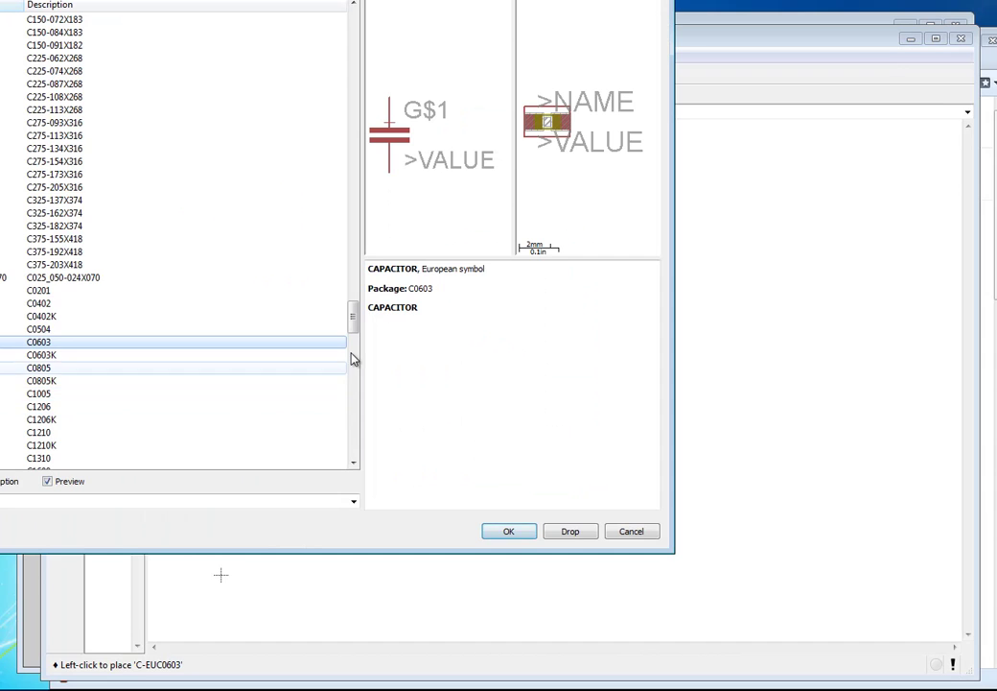
- Choose the R-EU_R0603 resistor from the rcl library and place one vertically above the two capacitors
left_click_drag(353, 329, 352, 271)
left_click(17, 251)
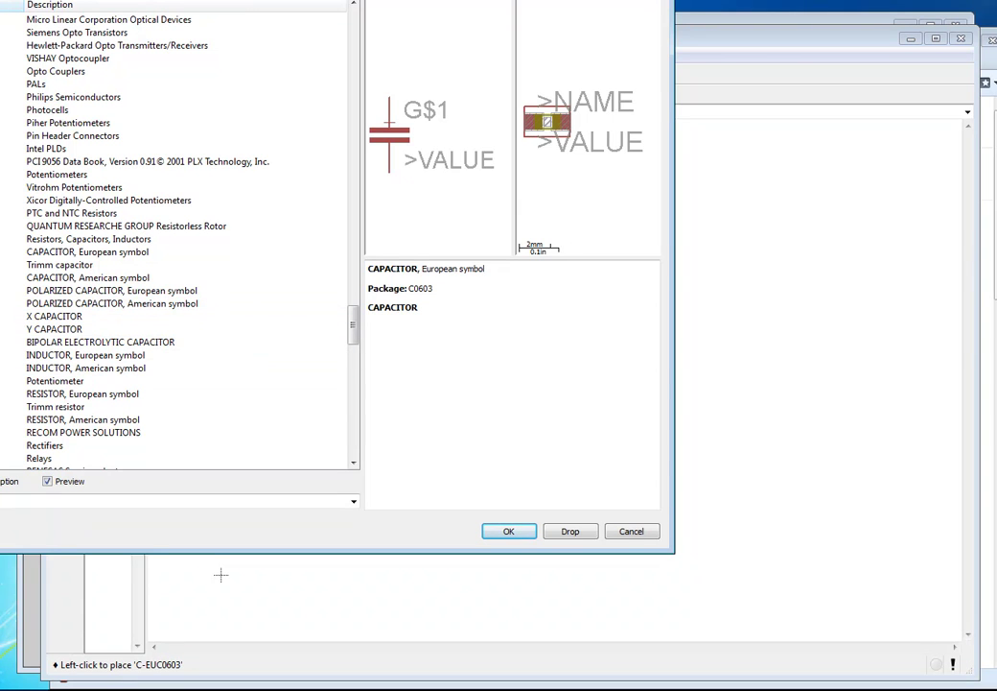
double_click(83, 393)
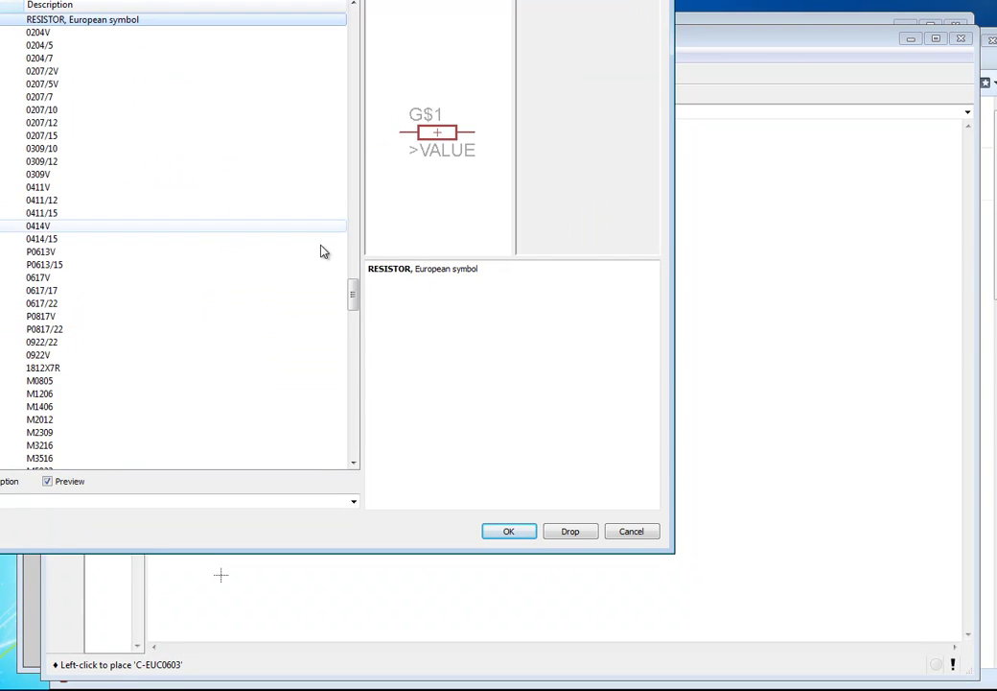
left_click_drag(354, 301, 355, 334)
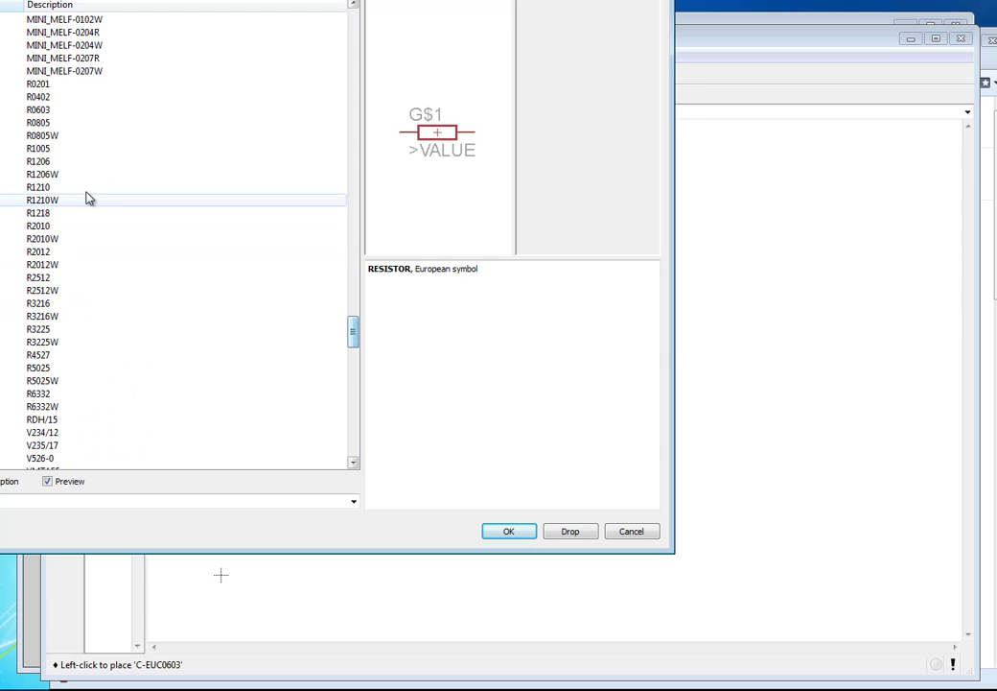
left_click(60, 109)
left_click_drag(186, 0, 378, 38)
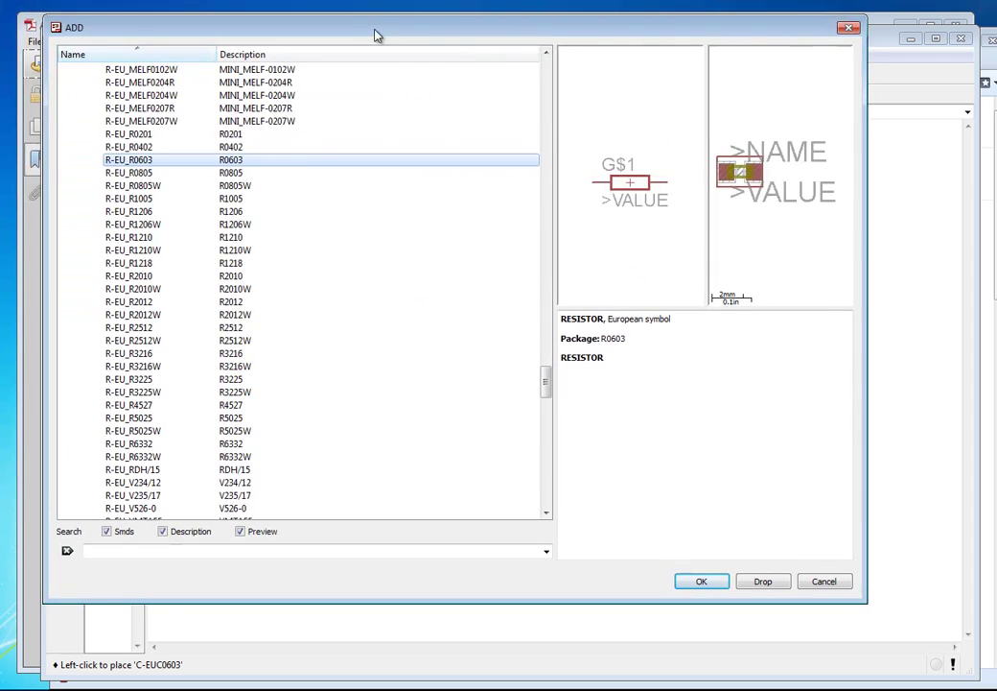
left_click(705, 581)
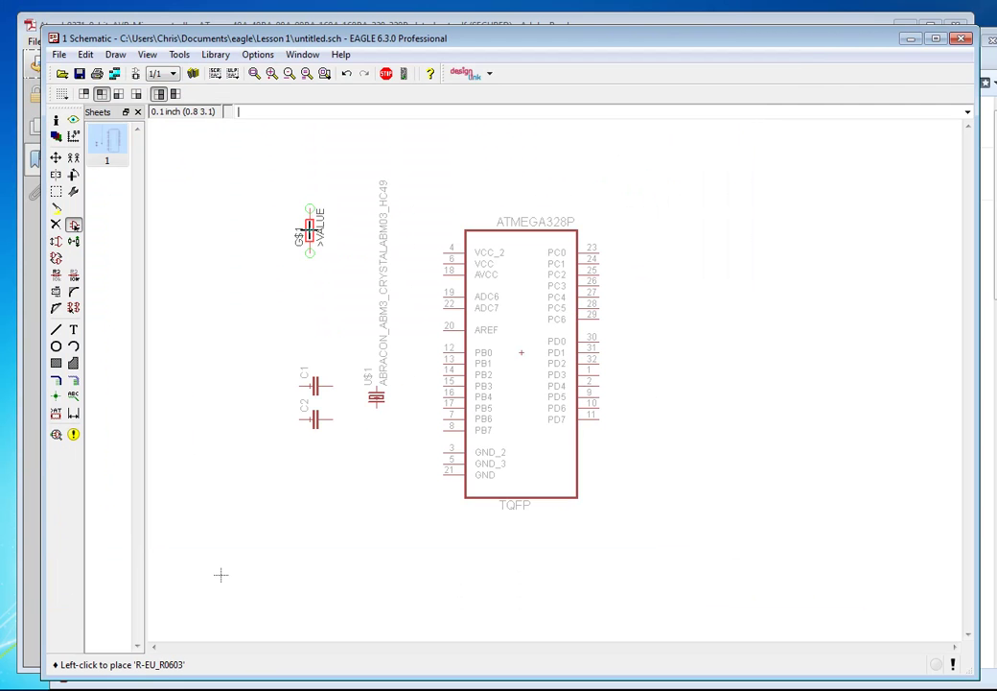
left_click(309, 230)
key("Escape")
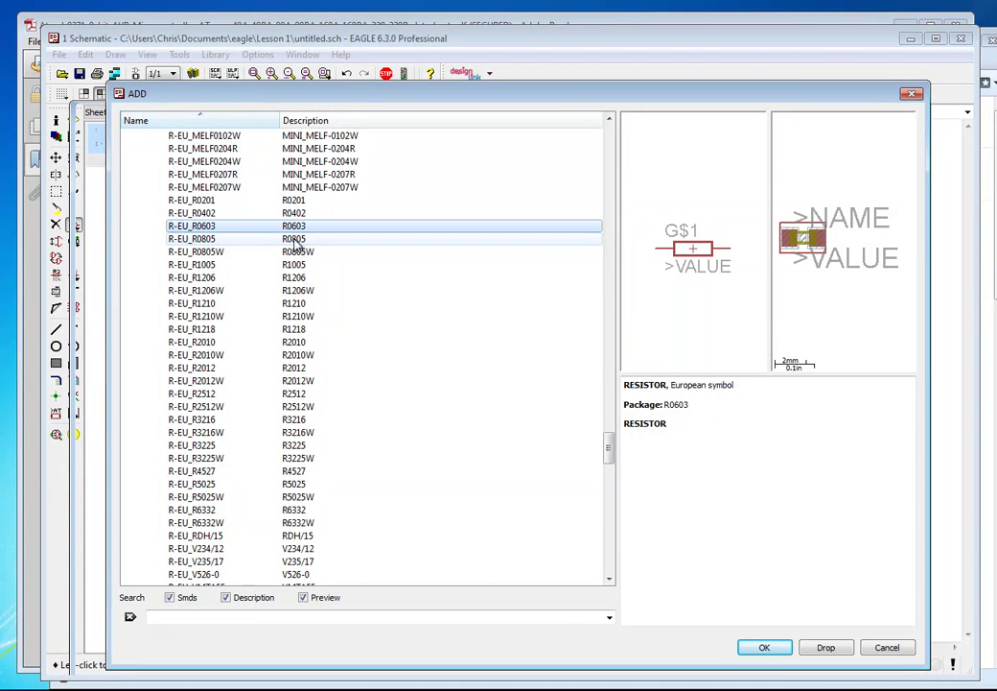
- Collapse the rcl library and expand the pinhead library of pin header connectors
left_click_drag(610, 447, 610, 394)
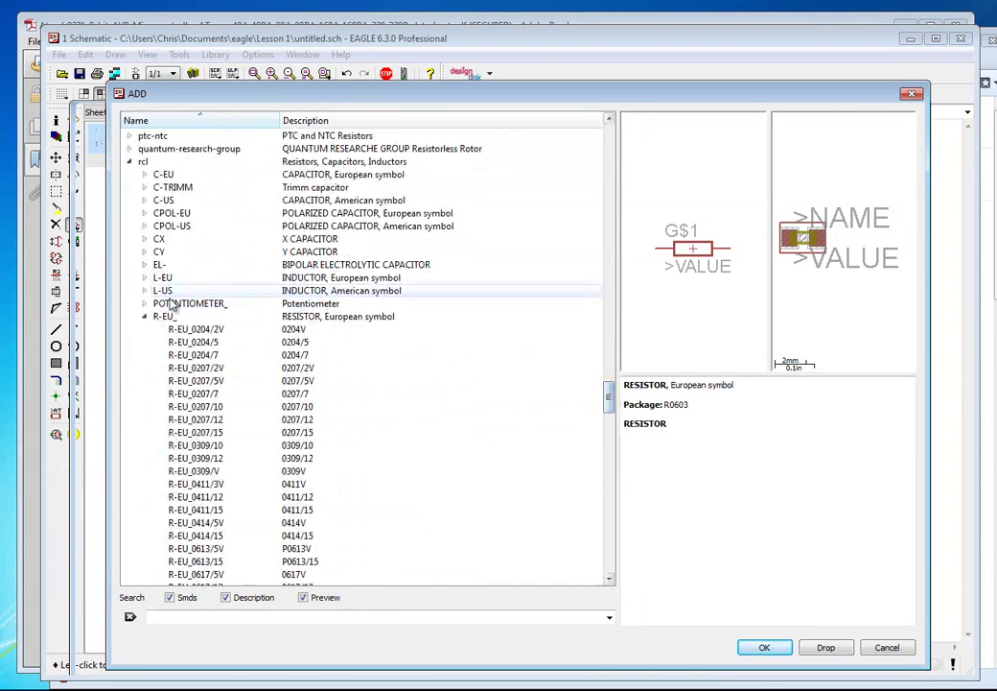
left_click(144, 316)
left_click(128, 161)
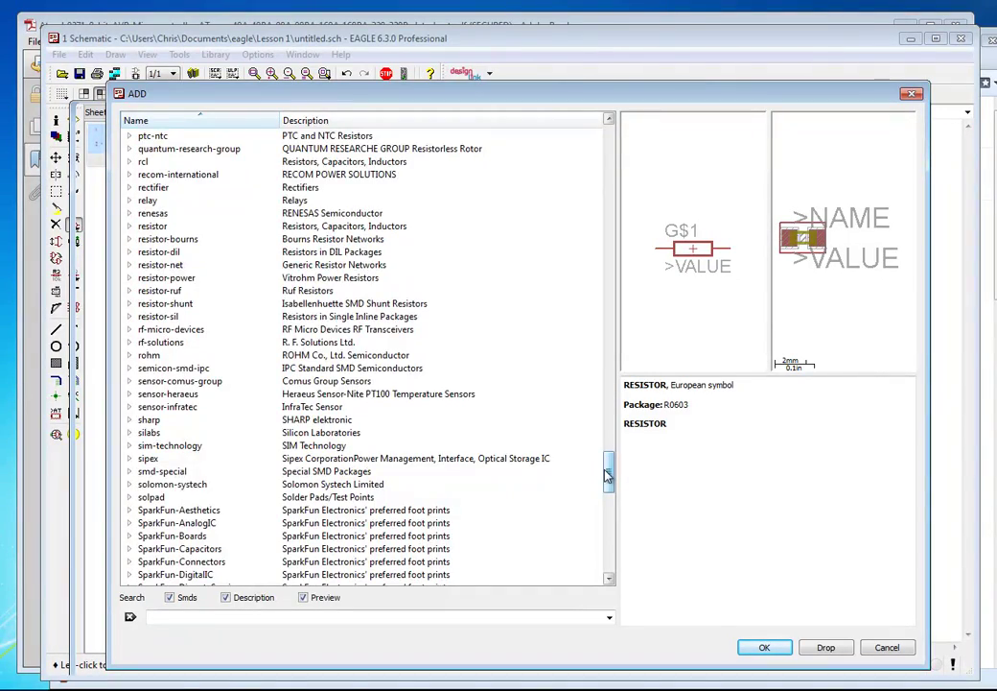
left_click_drag(612, 474, 625, 556)
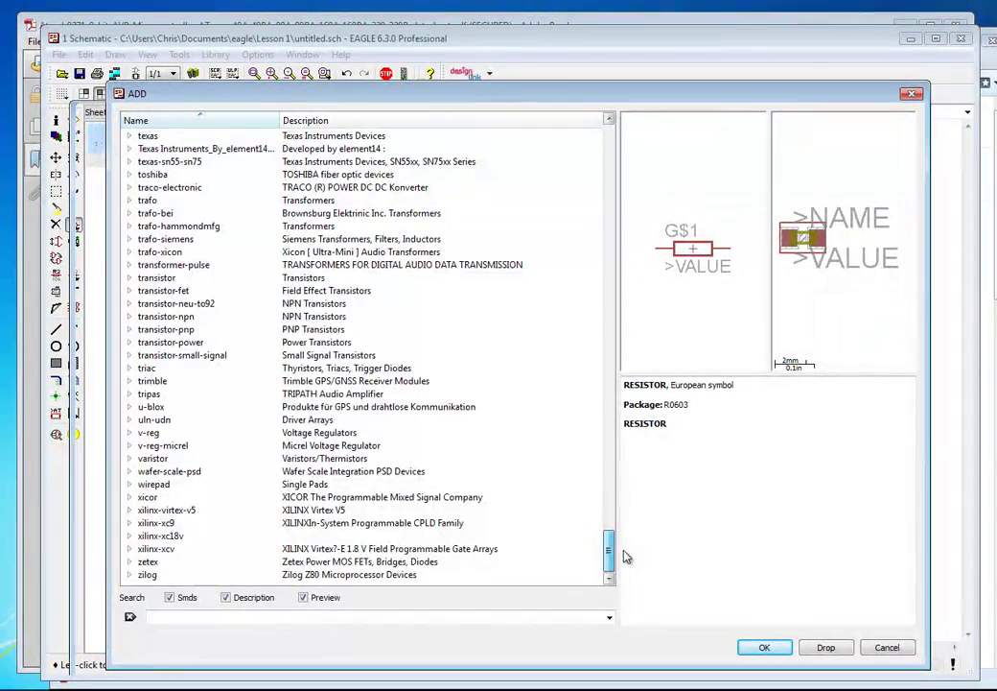
left_click_drag(626, 556, 630, 441)
left_click(185, 407)
left_click(130, 407)
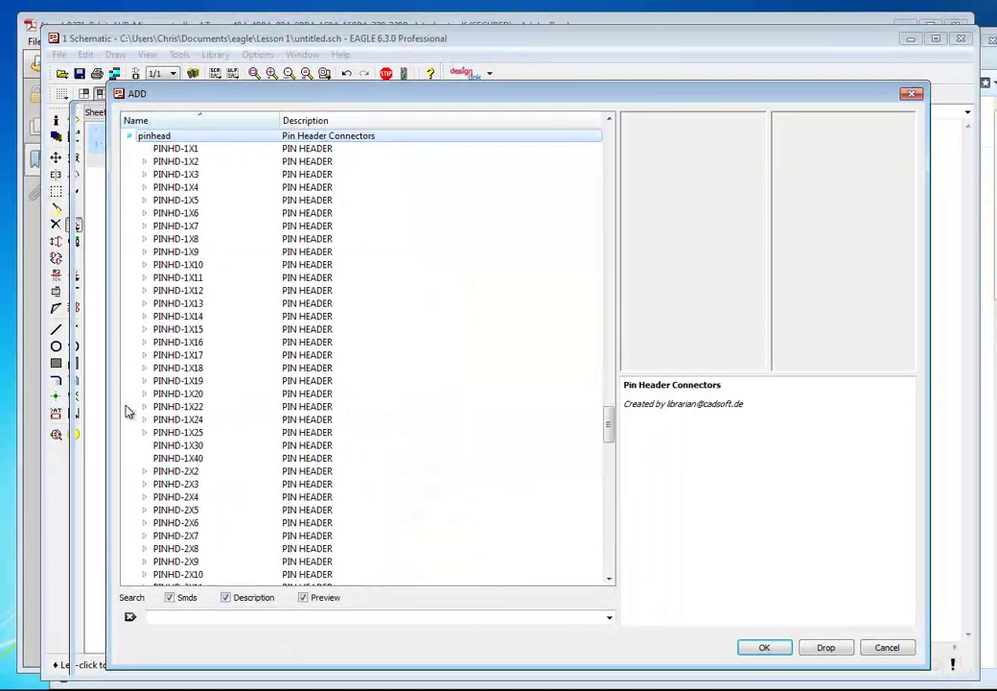
- Preview several single-row pin headers and choose the straight PINHD-1X2 variant for placement
left_click(182, 150)
left_click(188, 162)
left_click(188, 176)
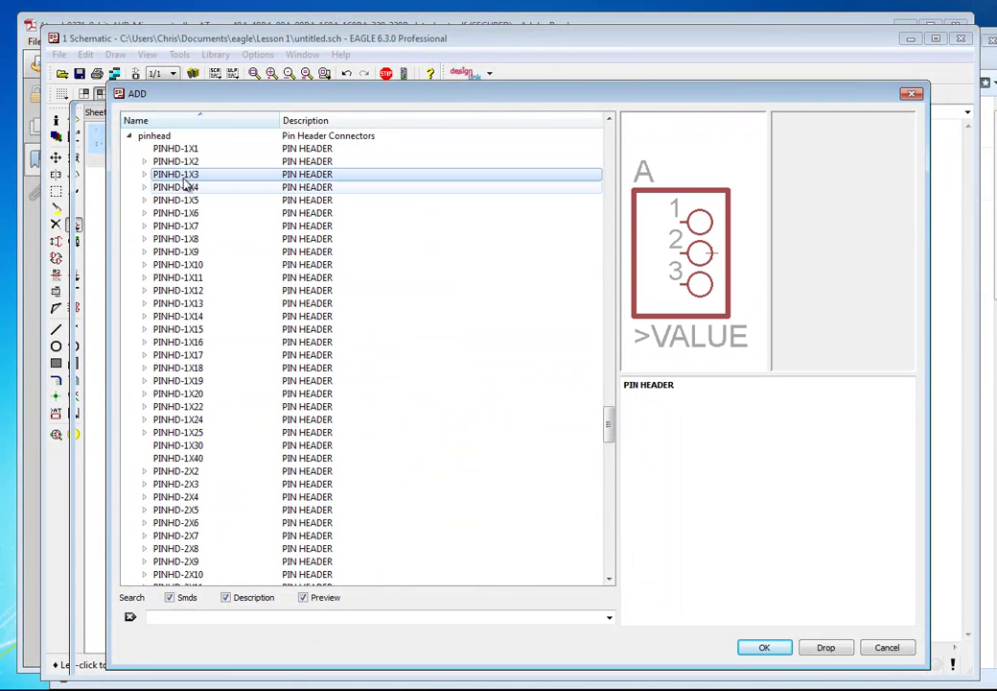
left_click(187, 200)
left_click(192, 252)
left_click(192, 329)
left_click(185, 163)
left_click(145, 162)
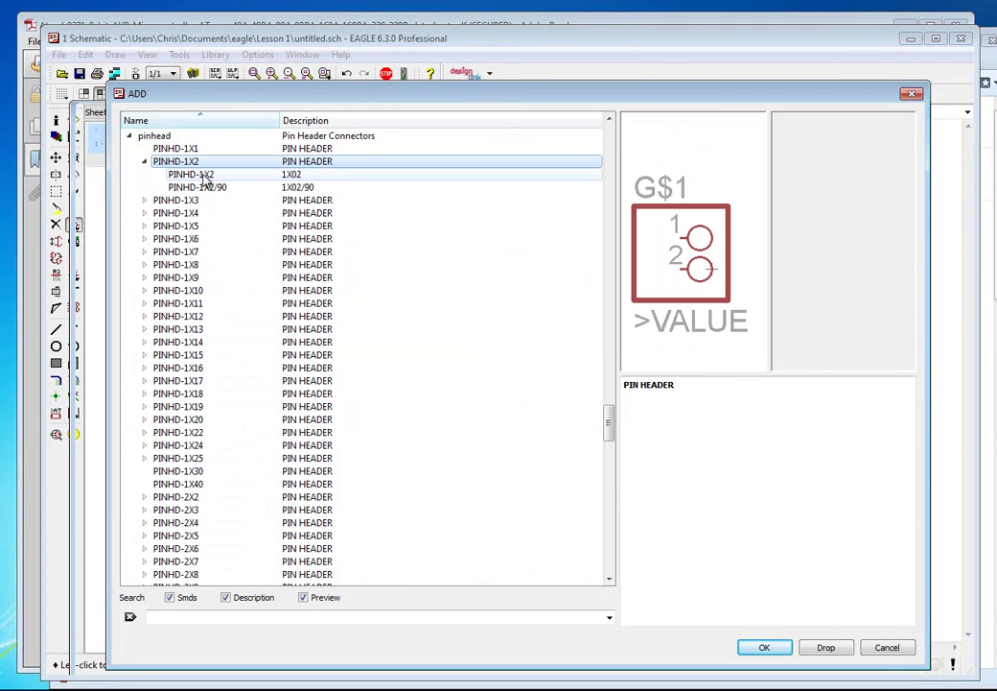
left_click(187, 187)
left_click(204, 174)
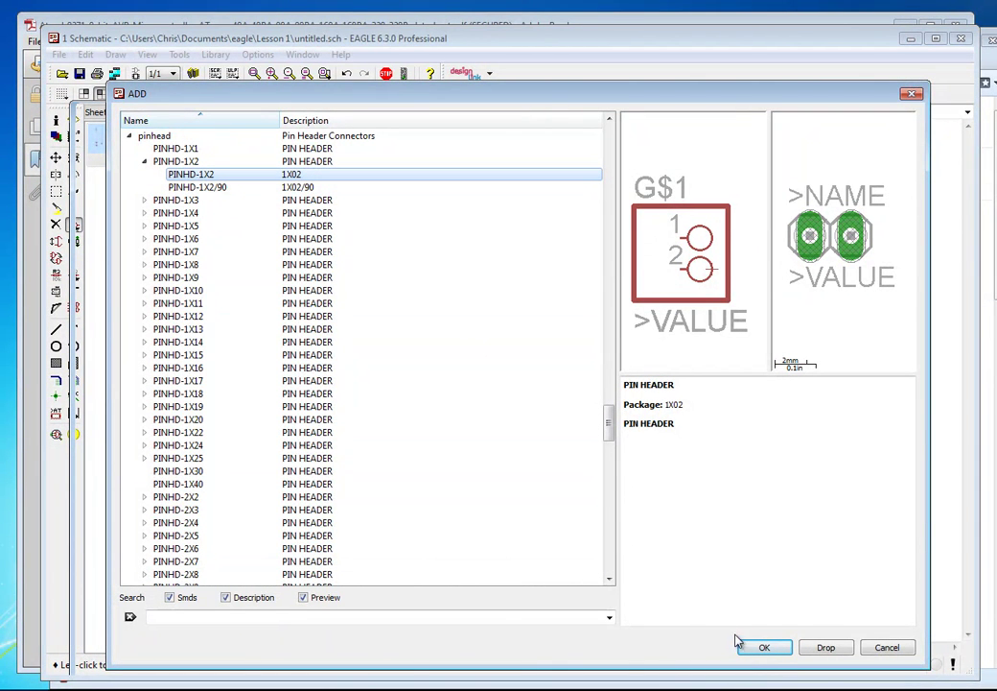
left_click(765, 648)
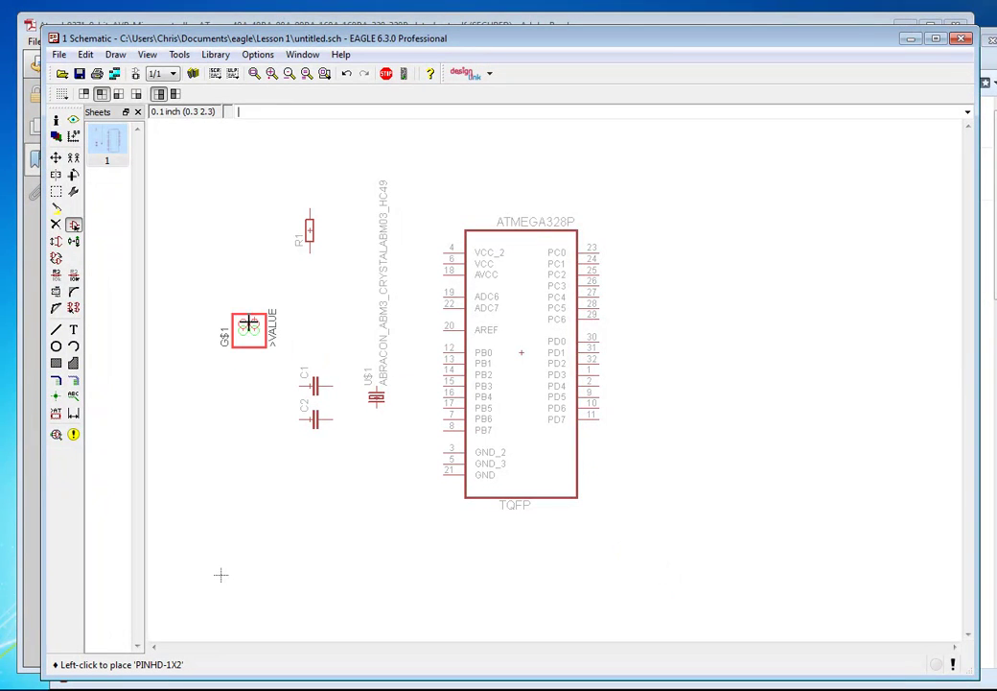
- Rotate the two-pin header so its connection points face right and place one between the resistor and capacitors, slightly to their left
right_click(281, 312)
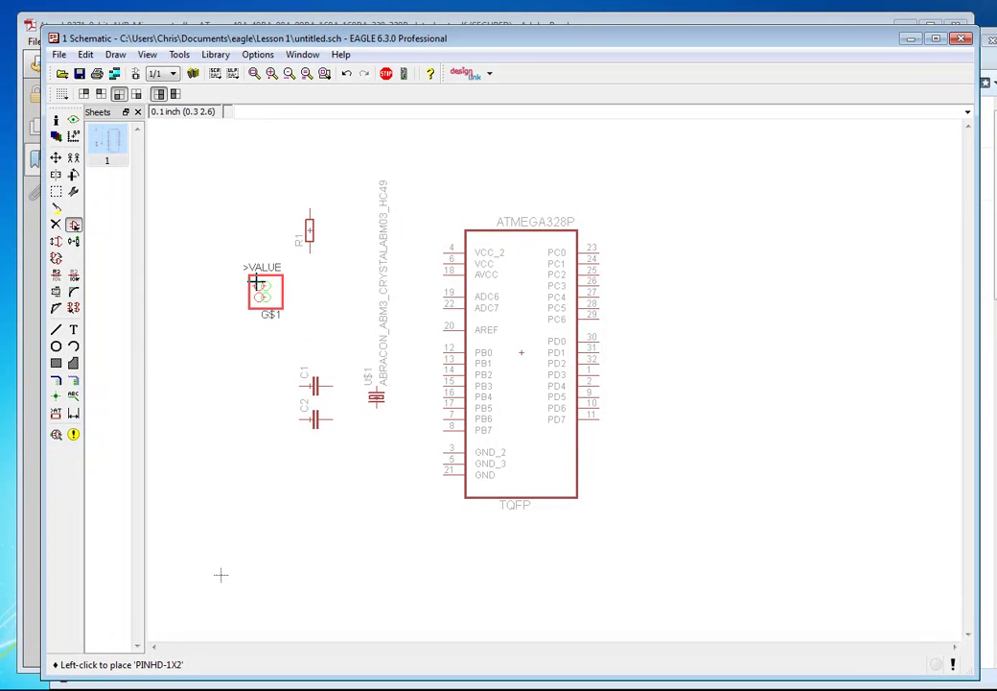
right_click(256, 279)
right_click(255, 280)
right_click(256, 279)
right_click(256, 280)
left_click(256, 291)
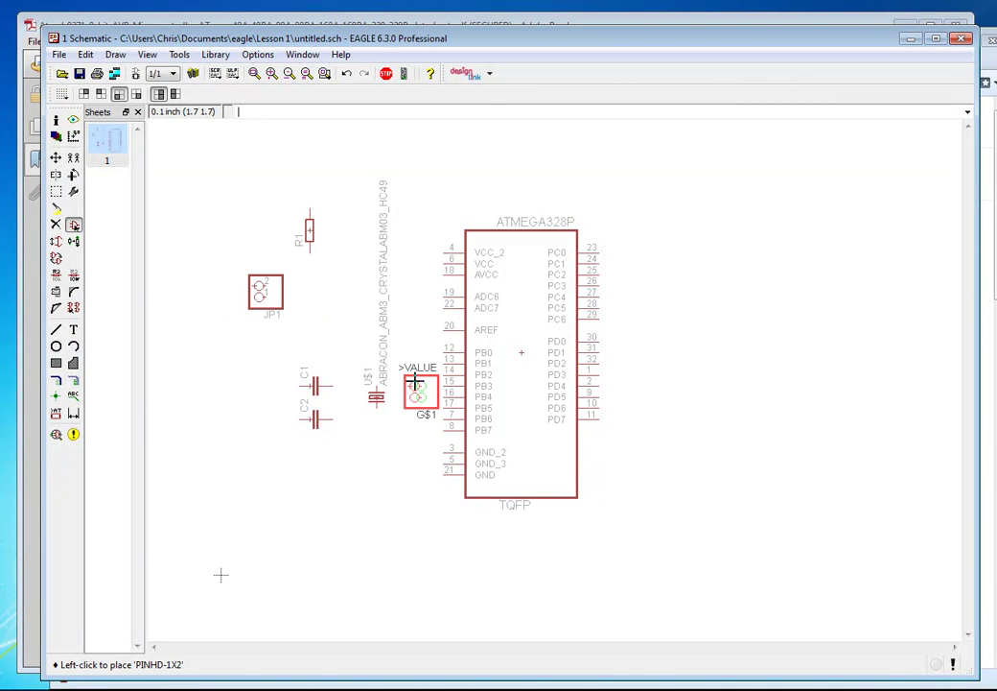
key("Escape")
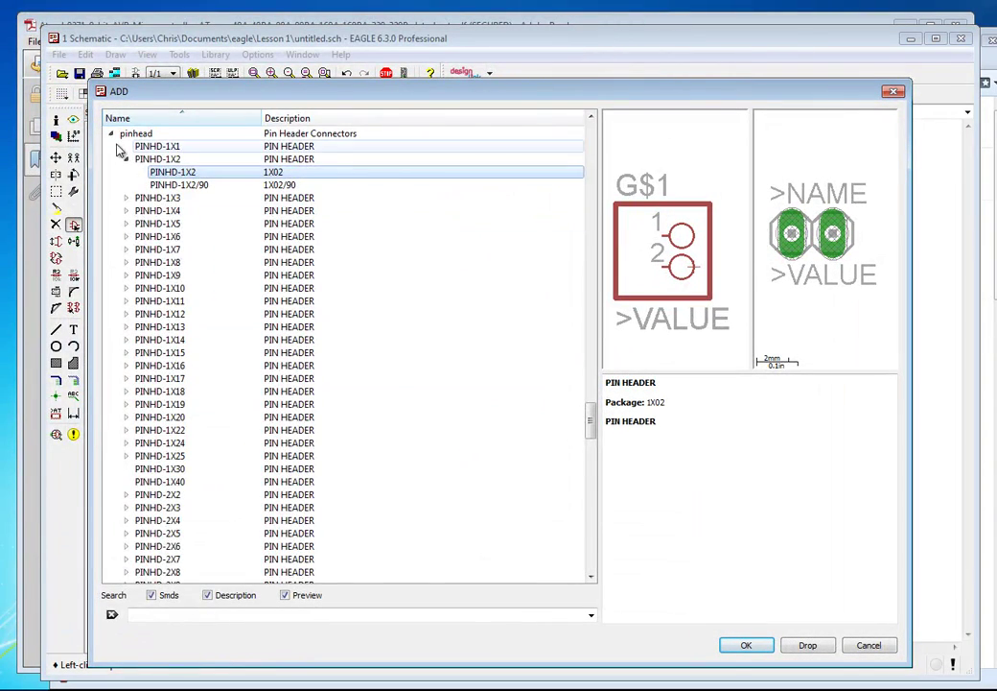
- Collapse the pinhead library and expand the supply1 library of supply symbols
left_click(111, 133)
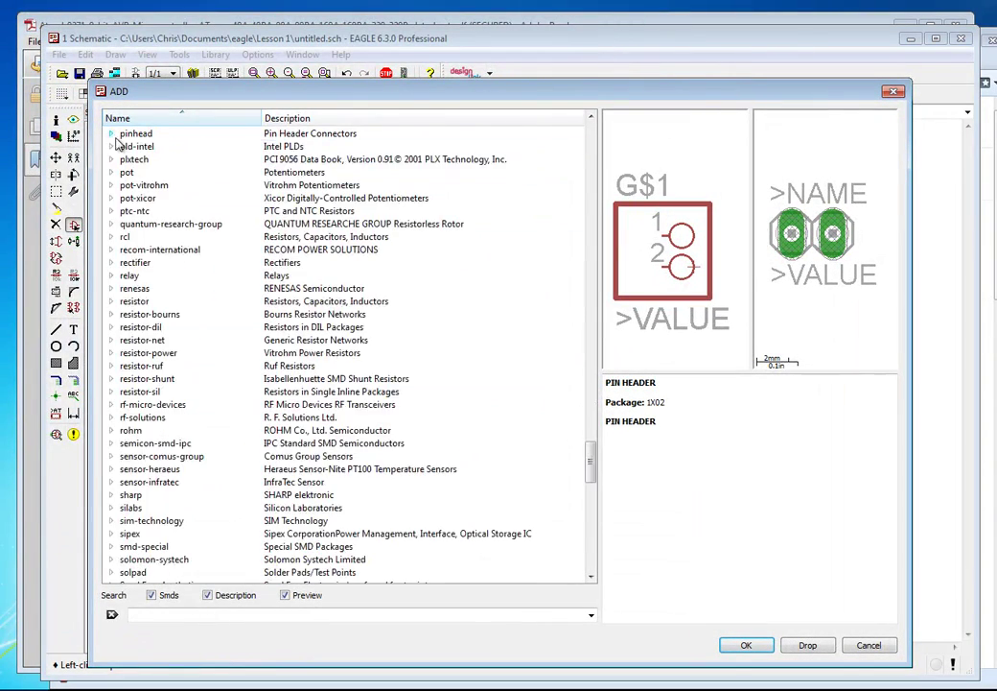
scroll(167, 234, "up", 3)
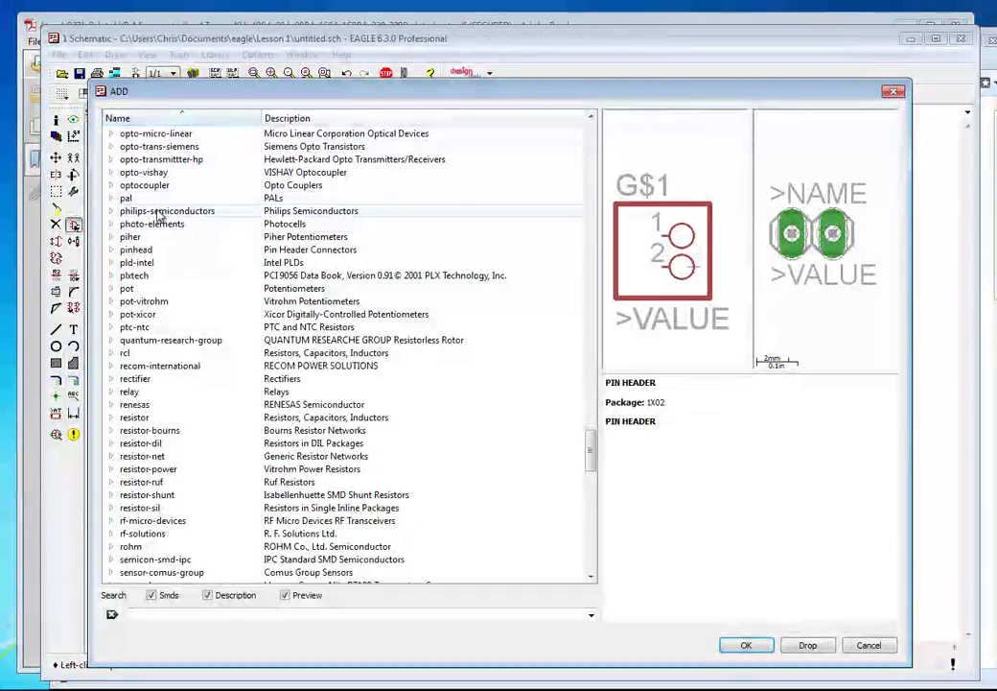
scroll(165, 267, "up", 2)
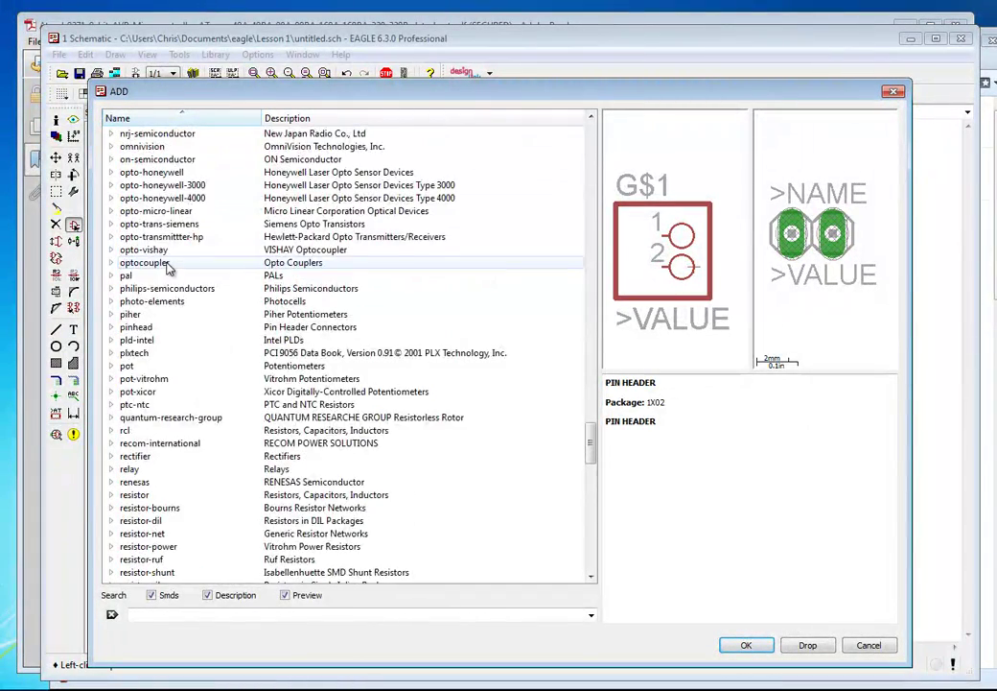
scroll(166, 267, "down", 11)
scroll(167, 267, "down", 7)
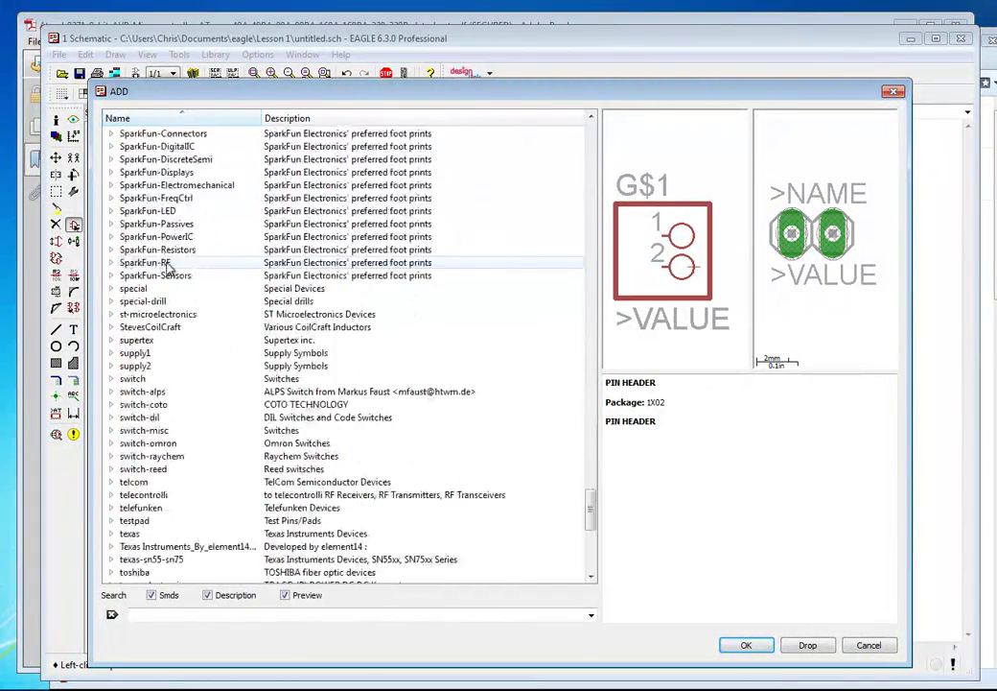
left_click(110, 355)
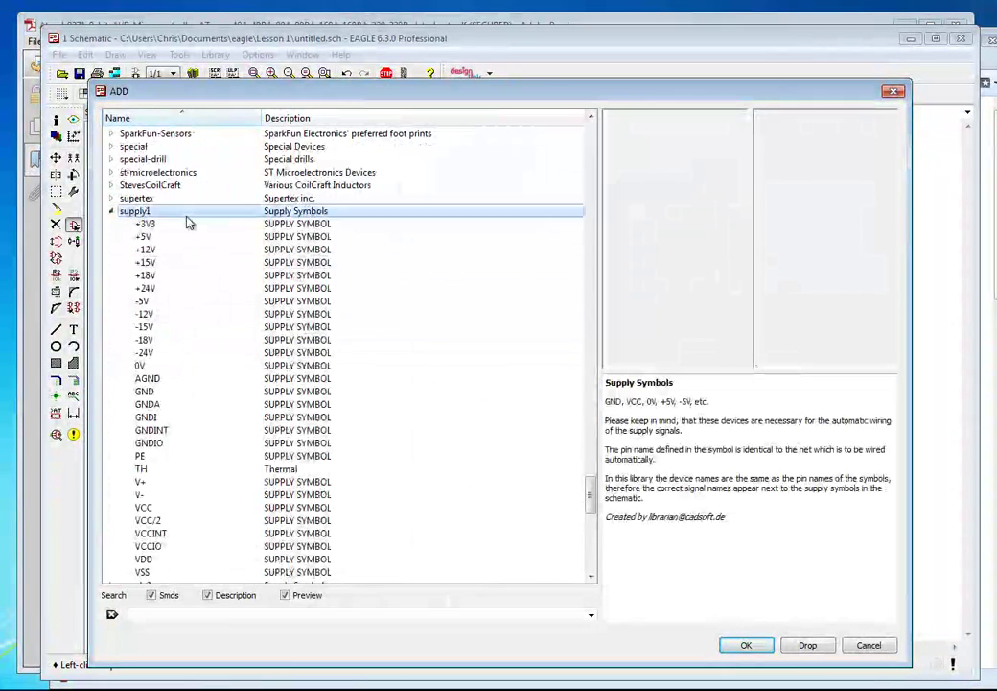
- Choose the GND supply symbol, place one to the right of the ATMEGA328P and finish adding parts
left_click(174, 393)
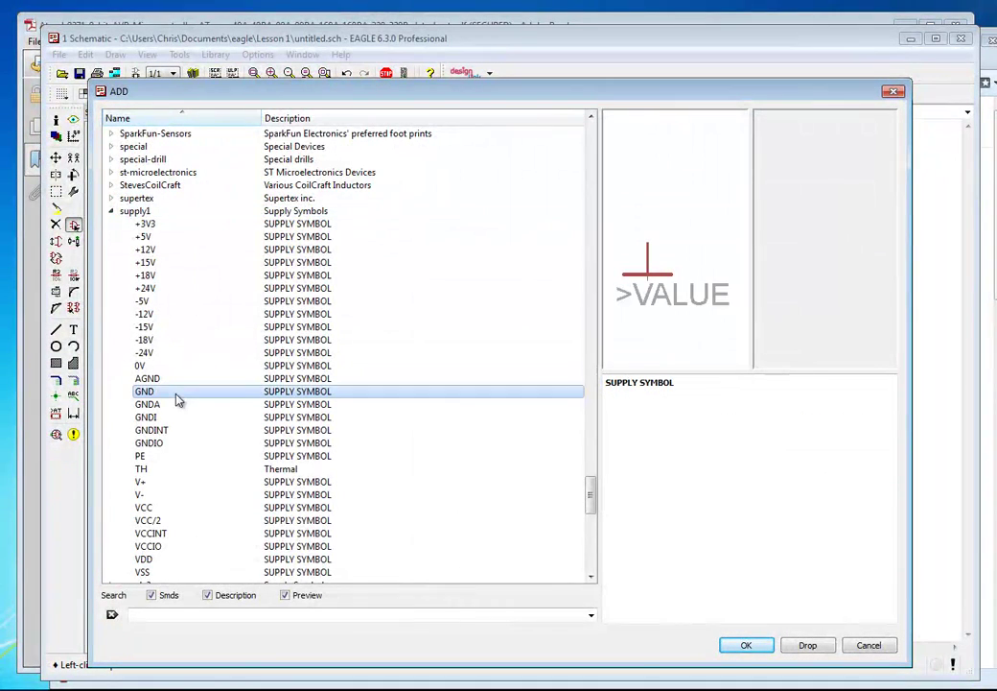
left_click(747, 645)
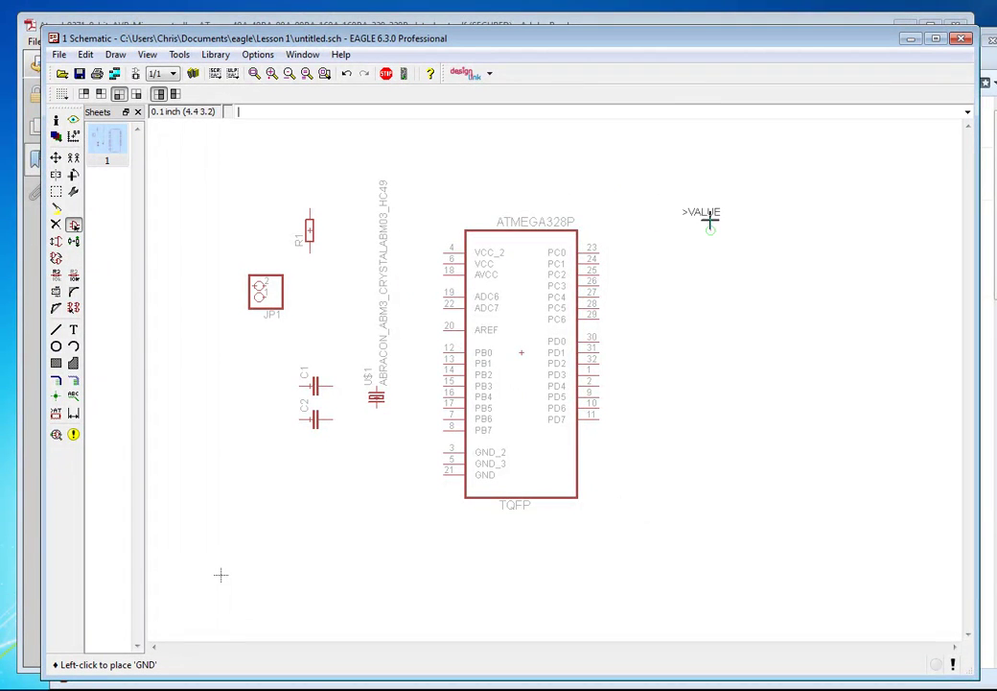
left_click(697, 222)
key("Escape")
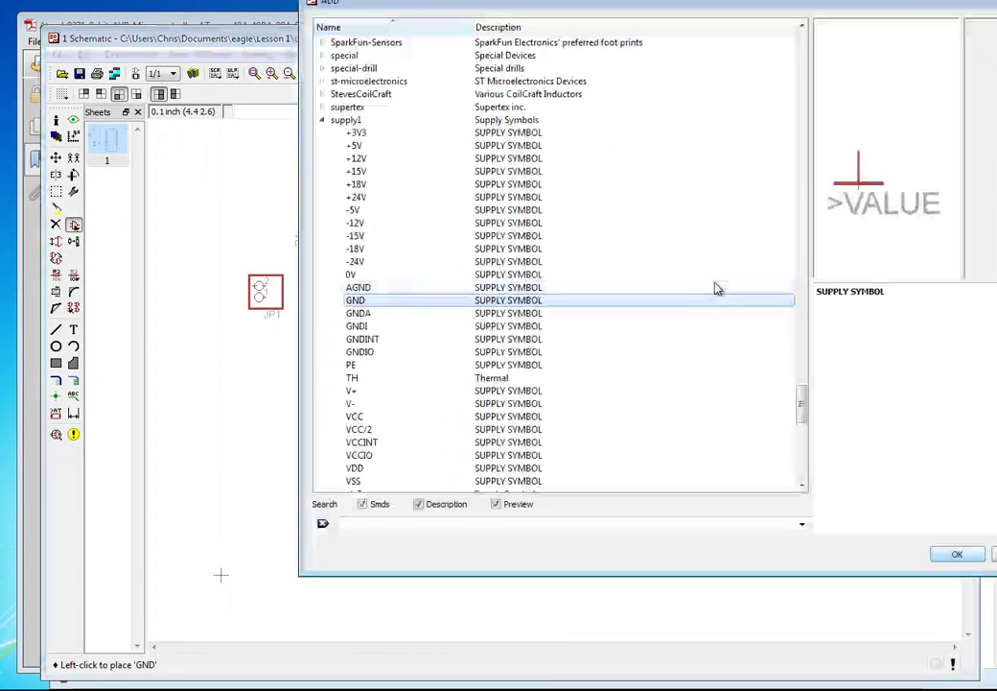
key("Escape")
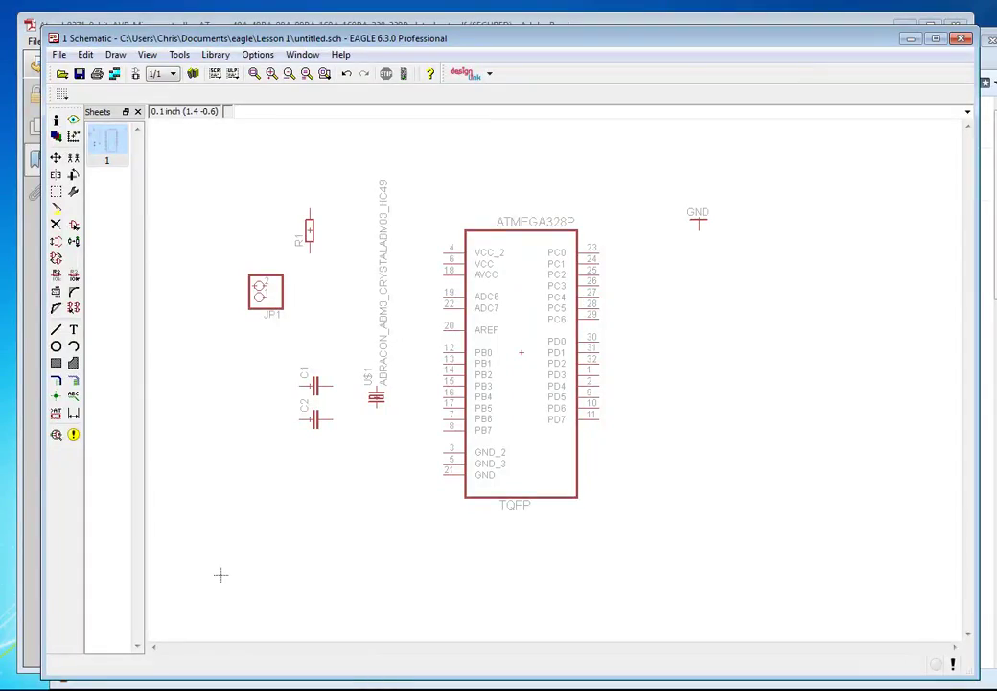
- Switch to the Atmel datasheet in Adobe Reader and examine the 32 TQFP pinout for the XTAL1 and XTAL2 crystal pins
key("alt+Tab")
scroll(531, 376, "down", 10)
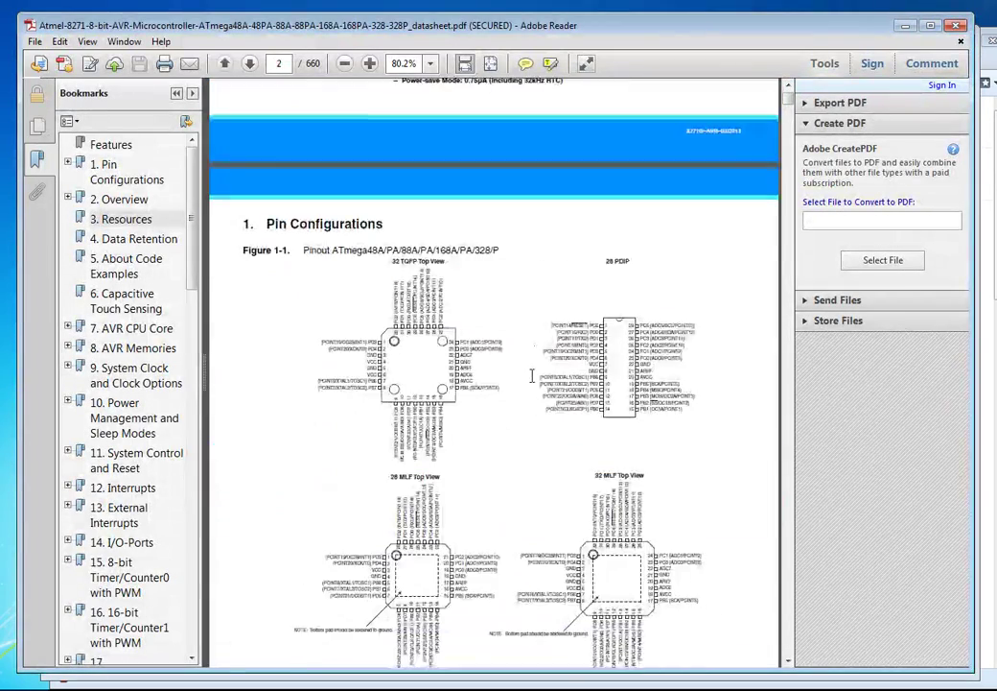
scroll(531, 376, "down", 2)
scroll(429, 309, "up", 4, "ctrl")
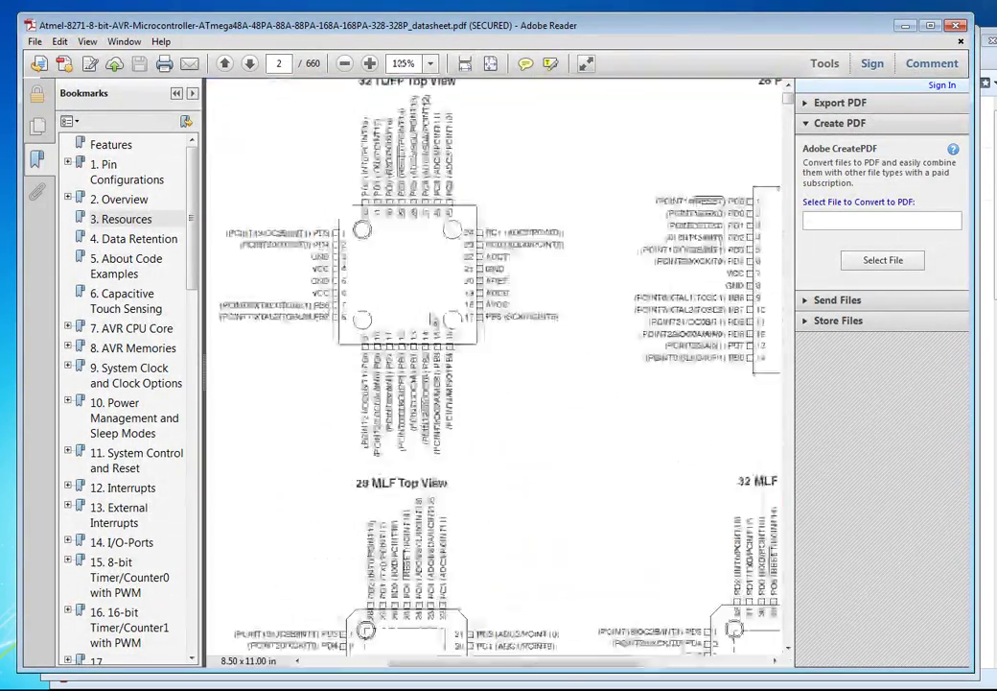
scroll(538, 453, "up", 1)
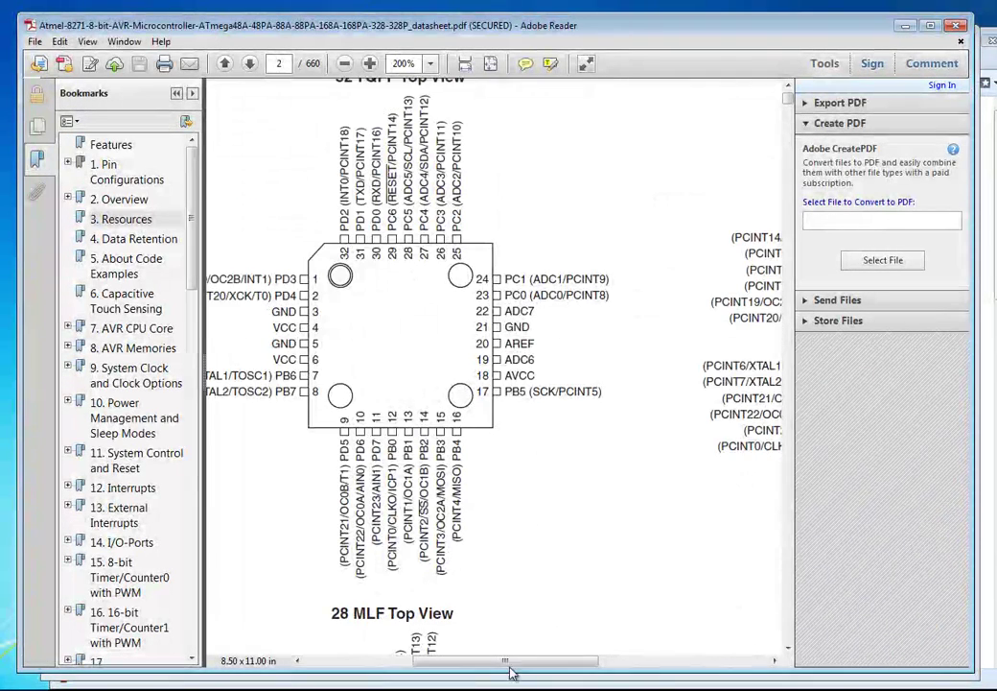
left_click_drag(517, 660, 472, 660)
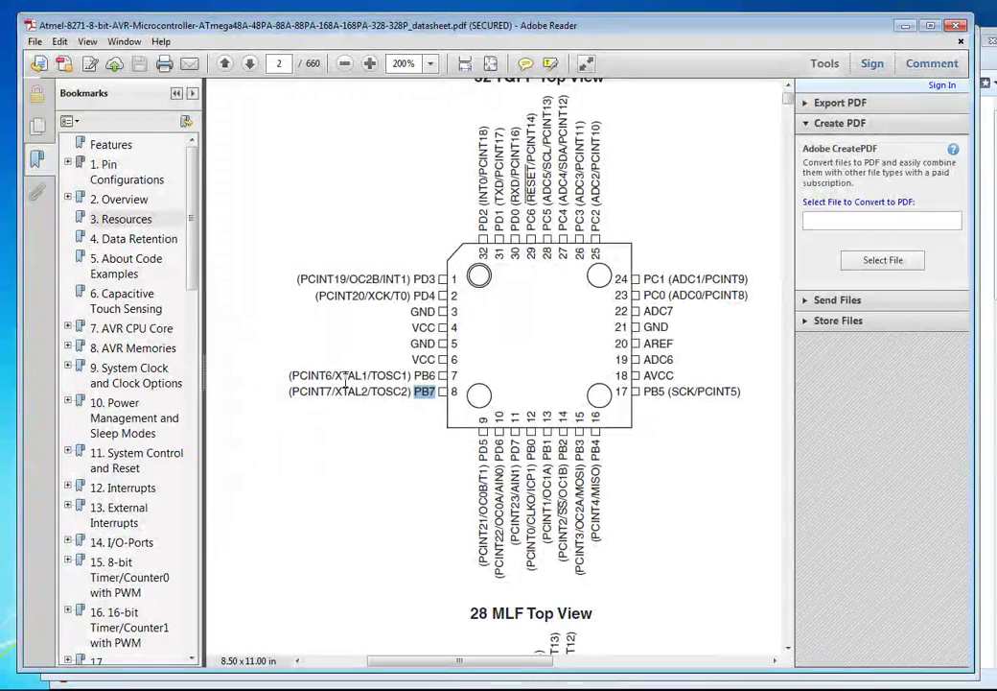
double_click(347, 376)
double_click(351, 391)
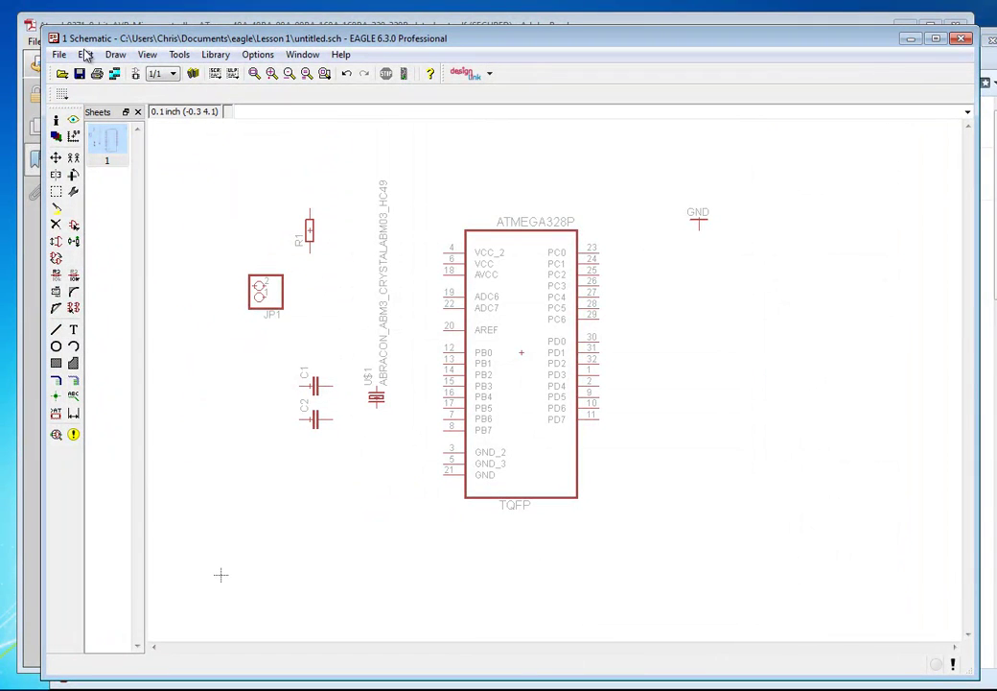
- Return to the EAGLE schematic and save it as untitled.sch in the Lesson 1 folder
left_click(79, 74)
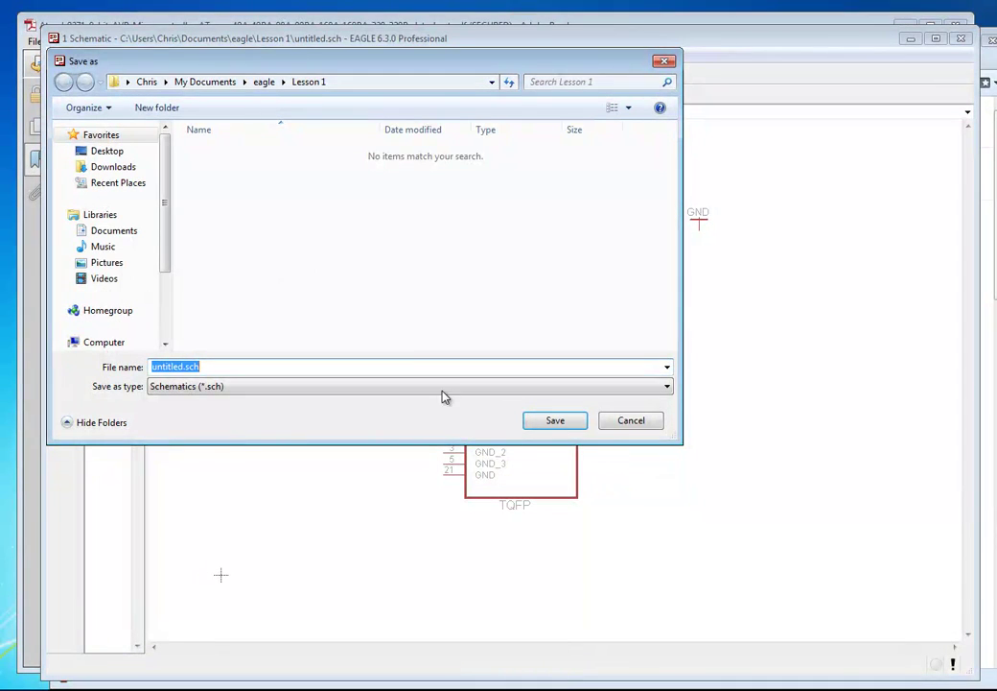
left_click(553, 422)
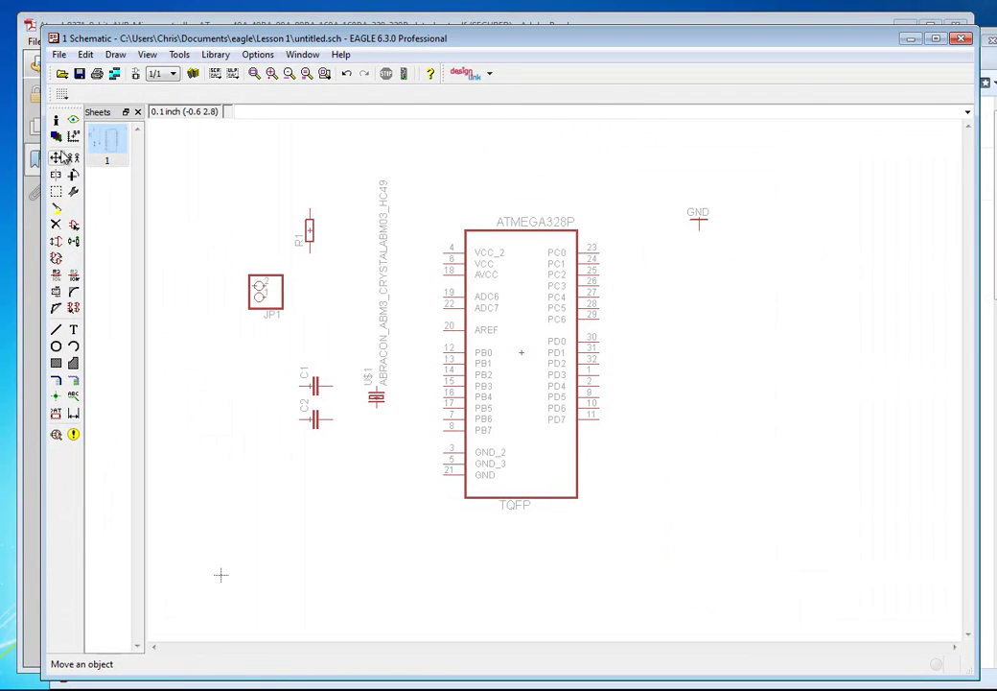
key("ctrl+s")
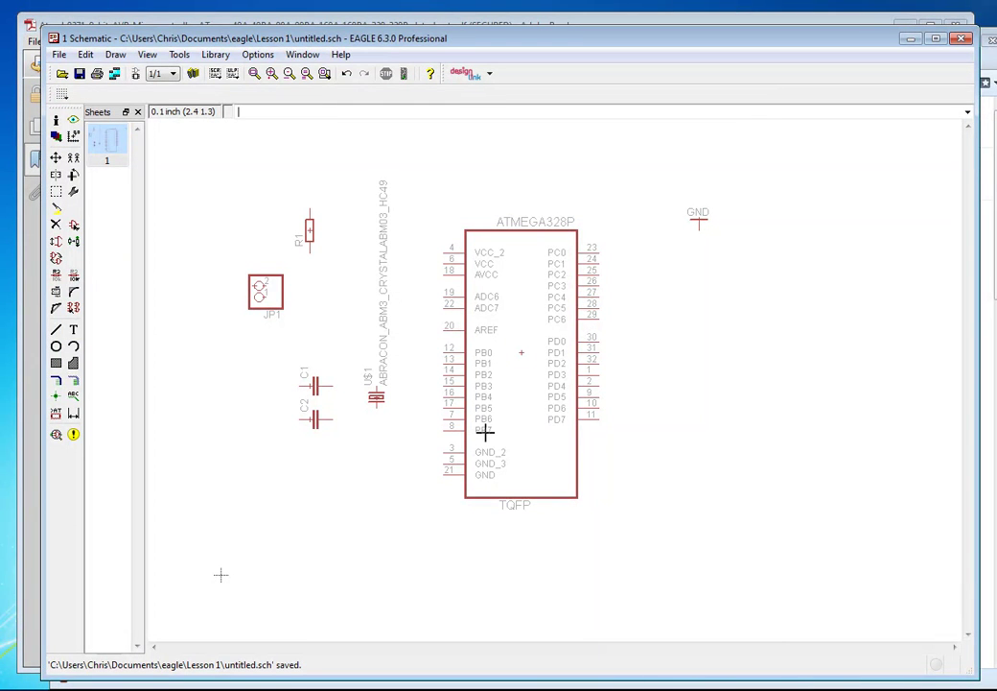
- Pick up the crystal with the Move command and check the grid settings without changing them
left_click(56, 160)
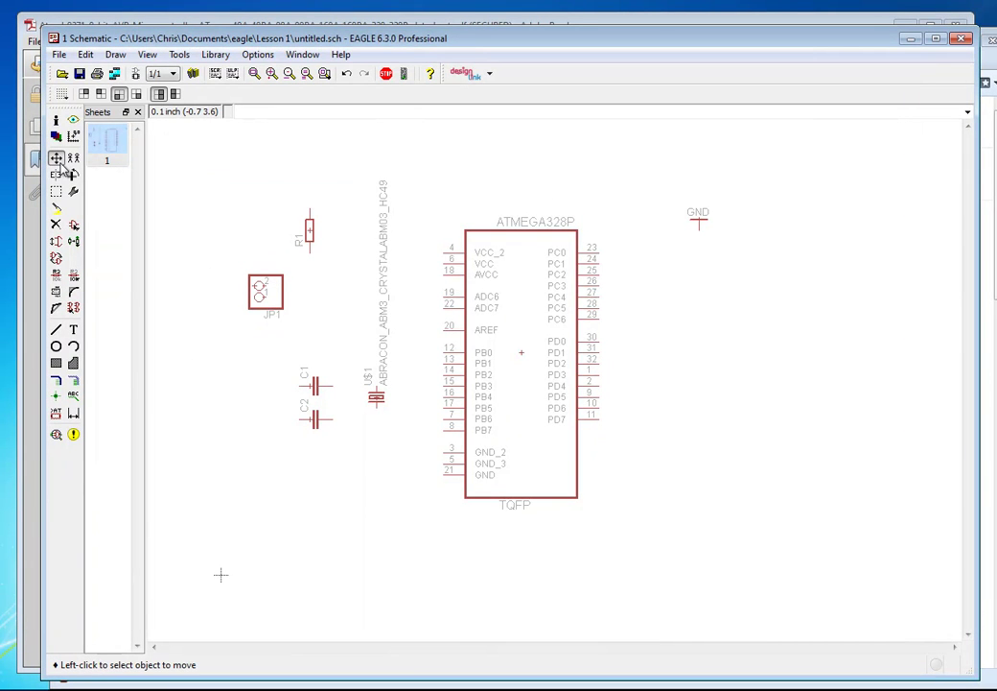
left_click(374, 396)
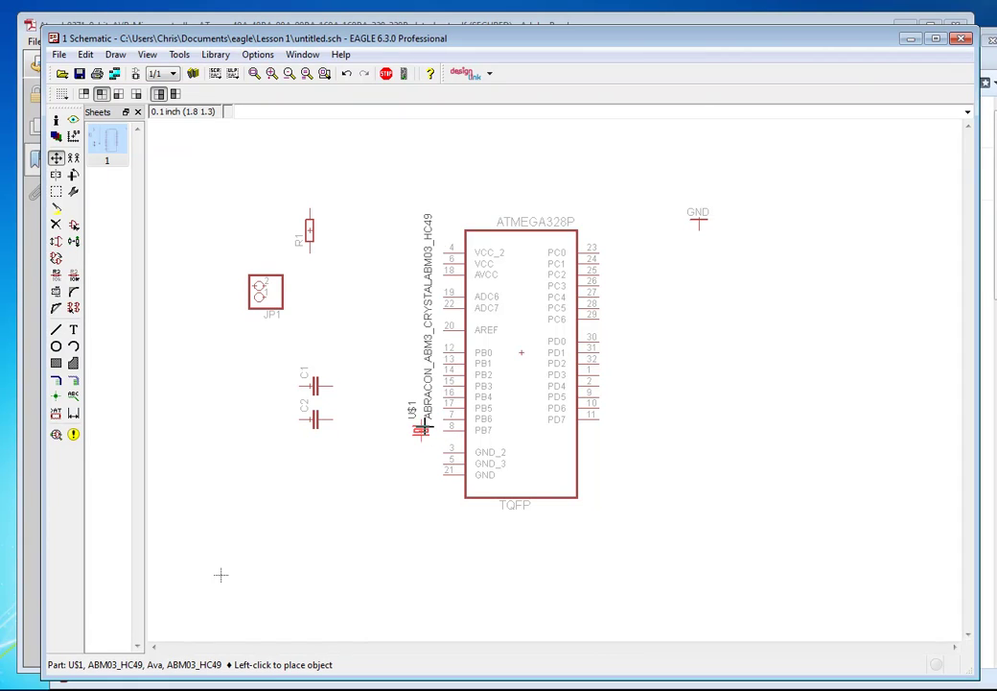
left_click(61, 93)
left_click_drag(84, 17, 363, 148)
left_click(458, 286)
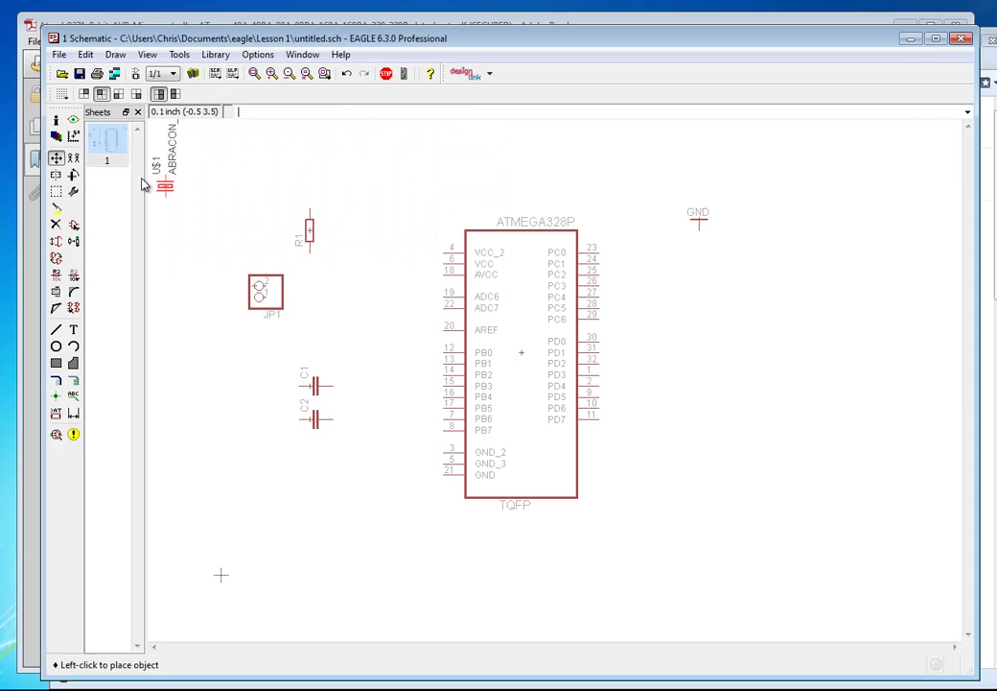
- Open the grid settings and change the units of both the grid size and the alternate grid to mm
left_click(64, 101)
left_click_drag(105, 23, 436, 151)
left_click(439, 218)
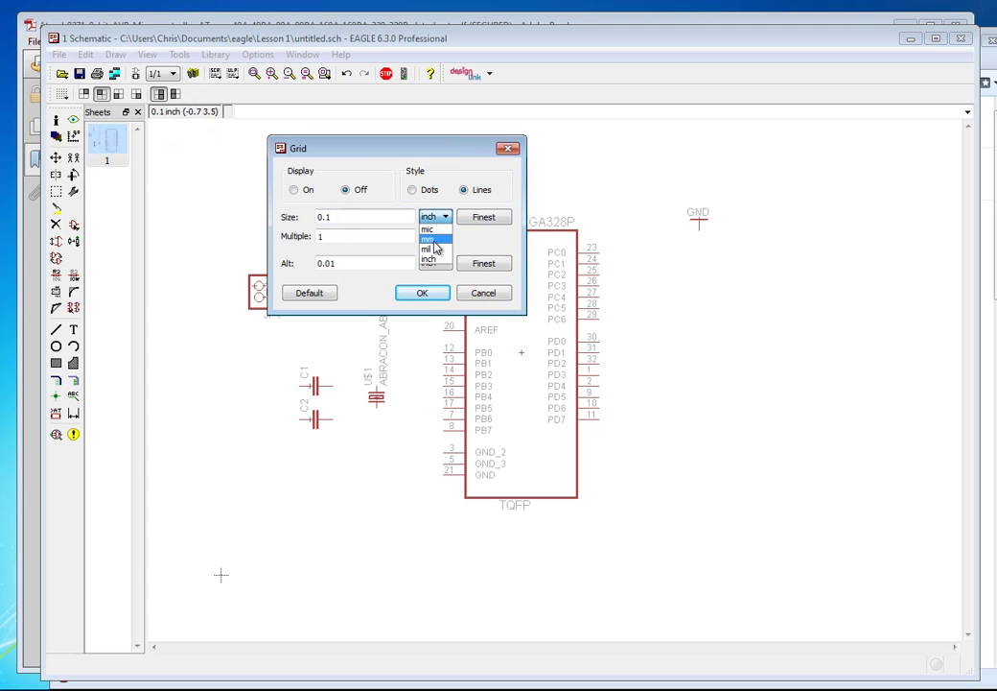
left_click(436, 241)
left_click(439, 264)
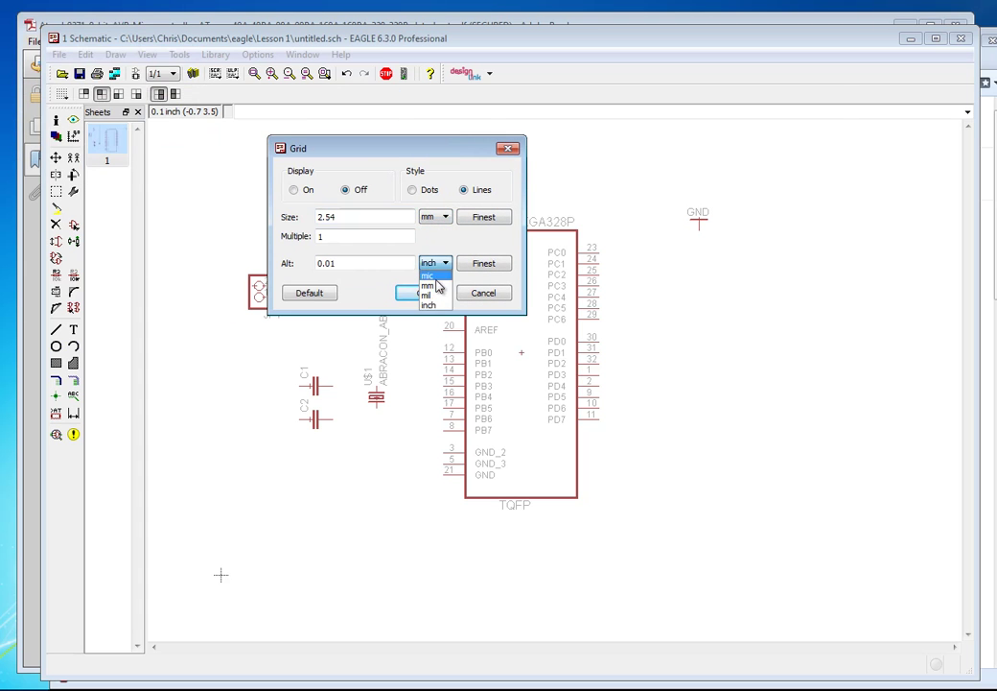
left_click(437, 286)
- Set the grid size to 1.27 mm and the alternate grid to its finest value, and apply the settings
left_click_drag(383, 147, 350, 140)
left_click_drag(336, 208, 213, 209)
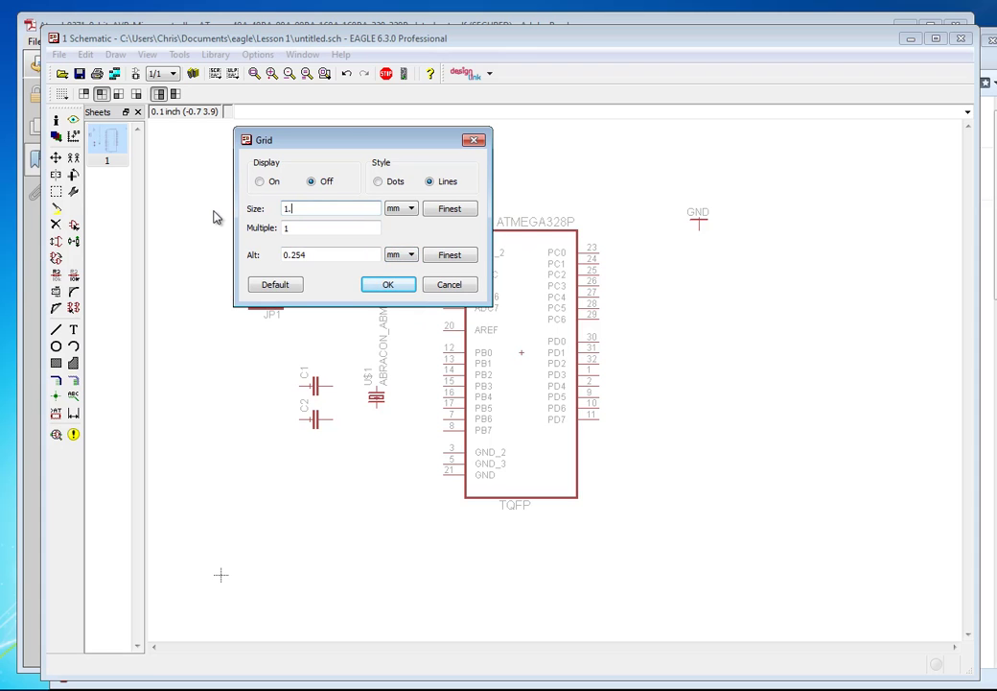
type("1.27")
left_click(340, 255)
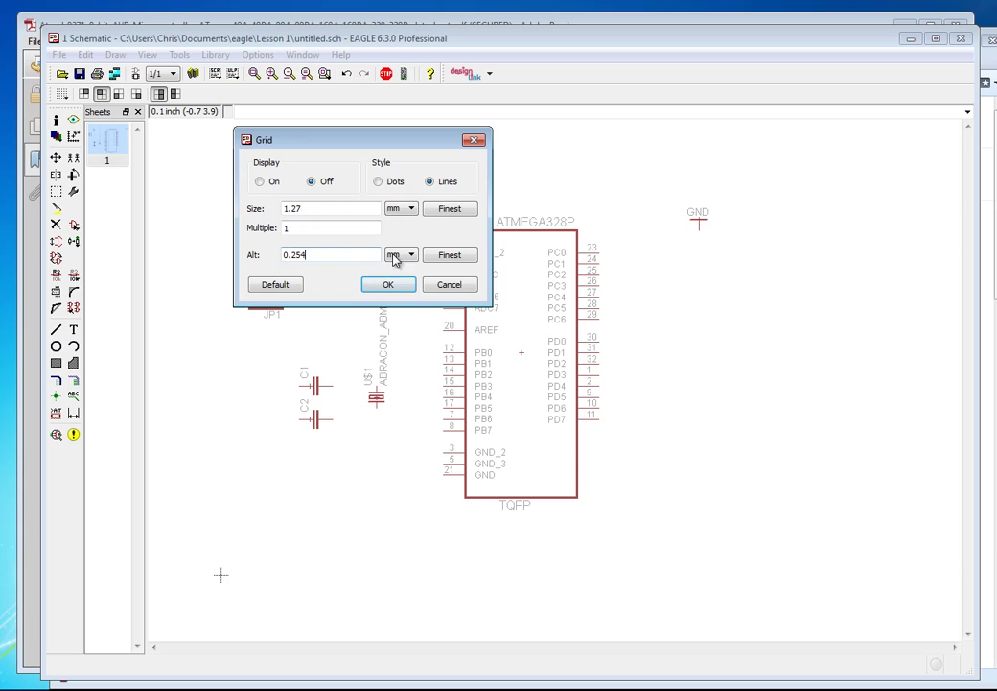
left_click(447, 259)
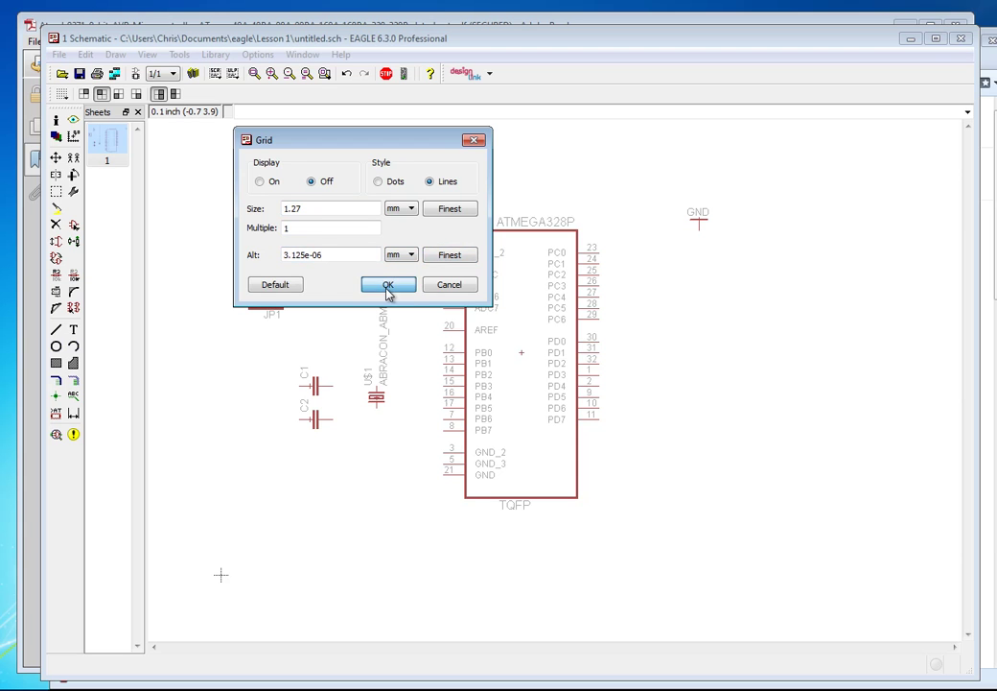
left_click(387, 286)
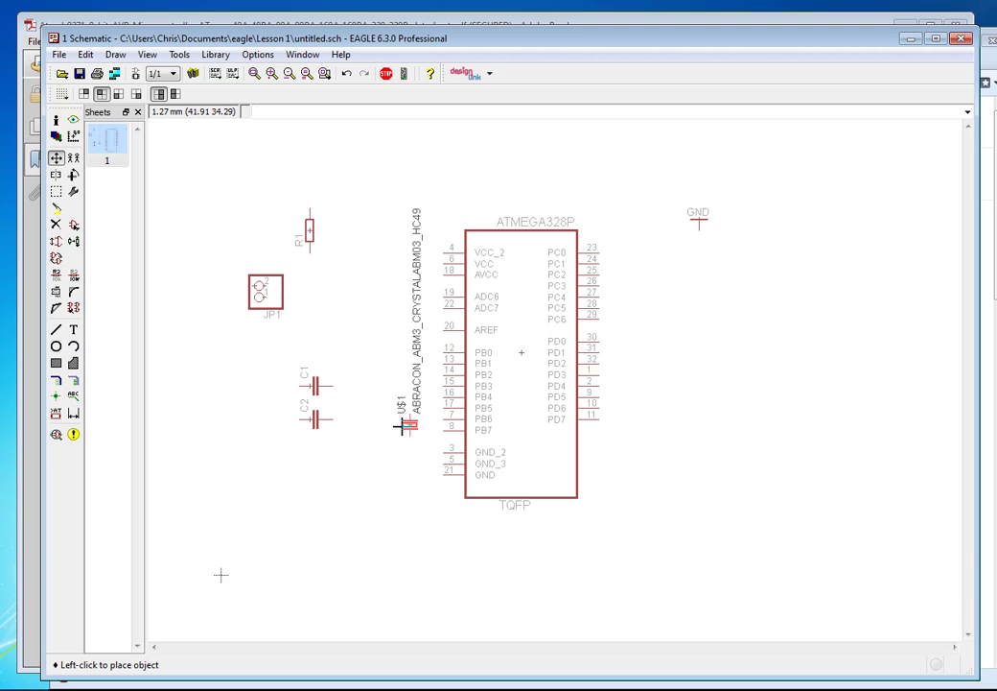
- Place the crystal beside pins PB6 and PB7, and move capacitors C1 and C2 one above the other just left of it
left_click(405, 425)
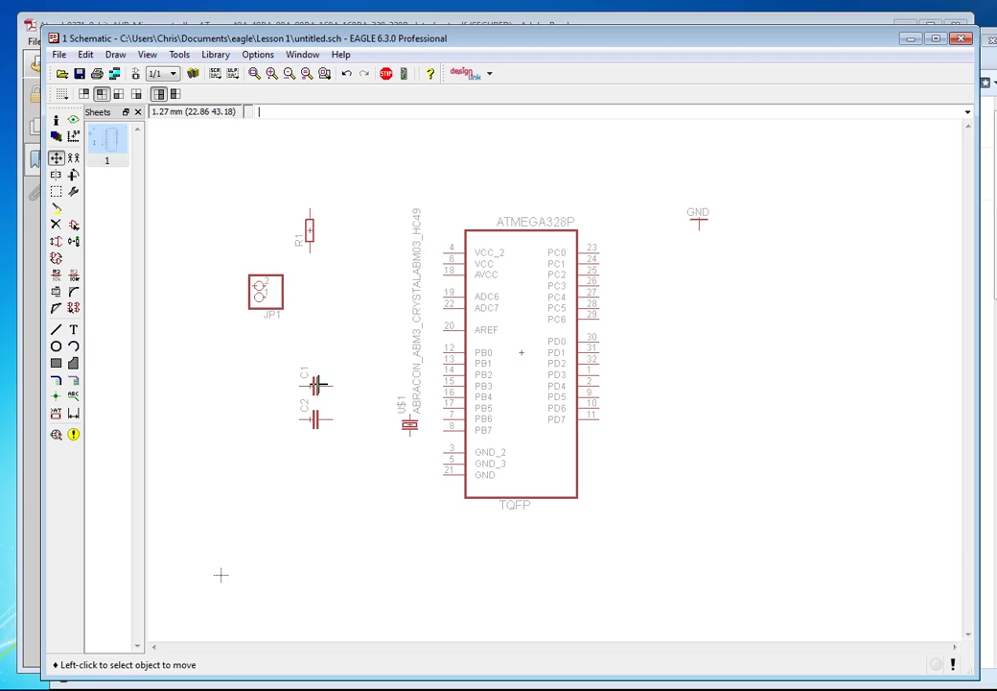
left_click(315, 386)
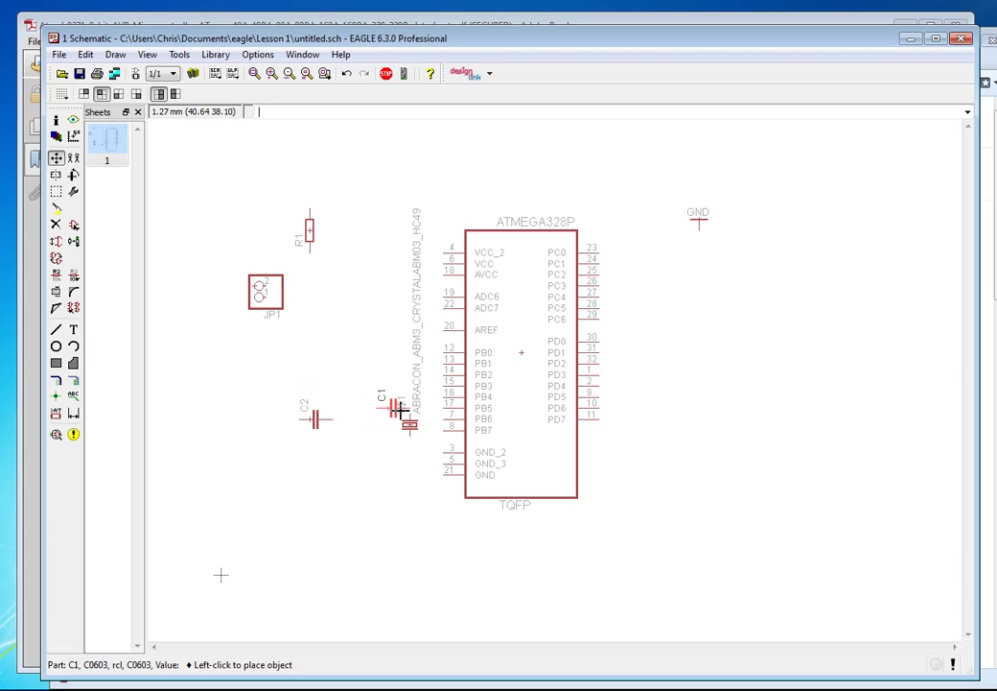
left_click(373, 414)
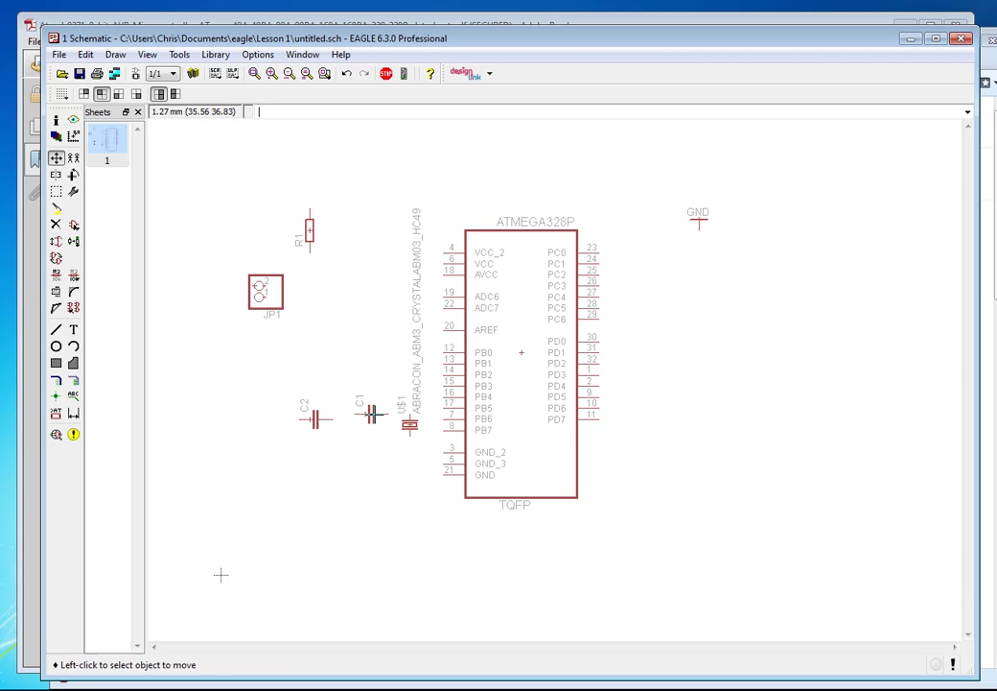
left_click(315, 419)
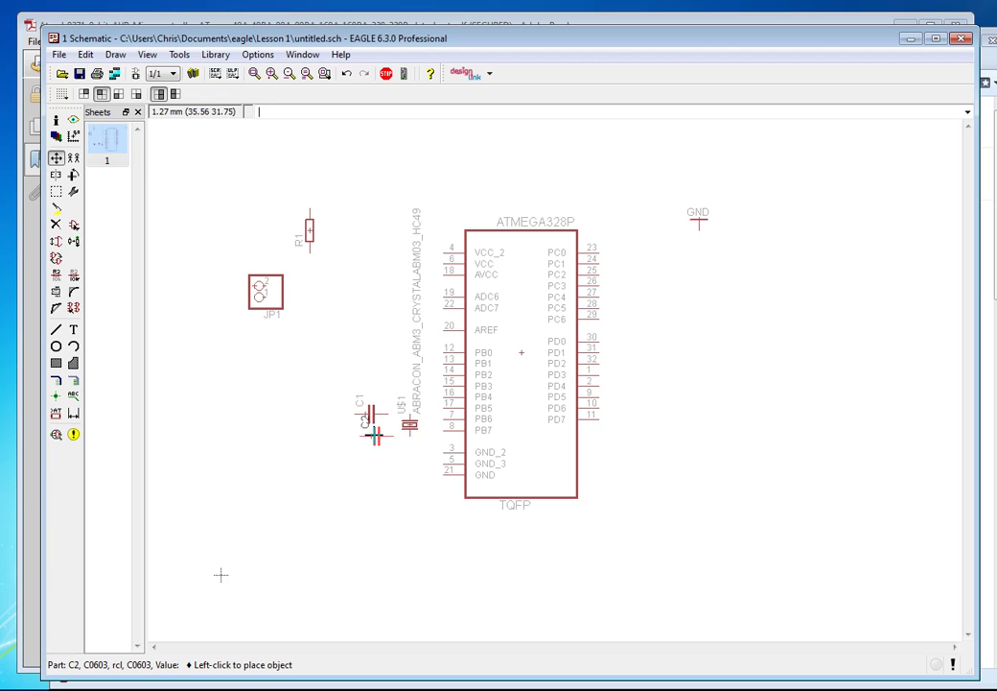
left_click(369, 434)
- Start a wire on the 91 Nets layer at pin PB6 of the ATMEGA328P
scroll(374, 432, "up", 3)
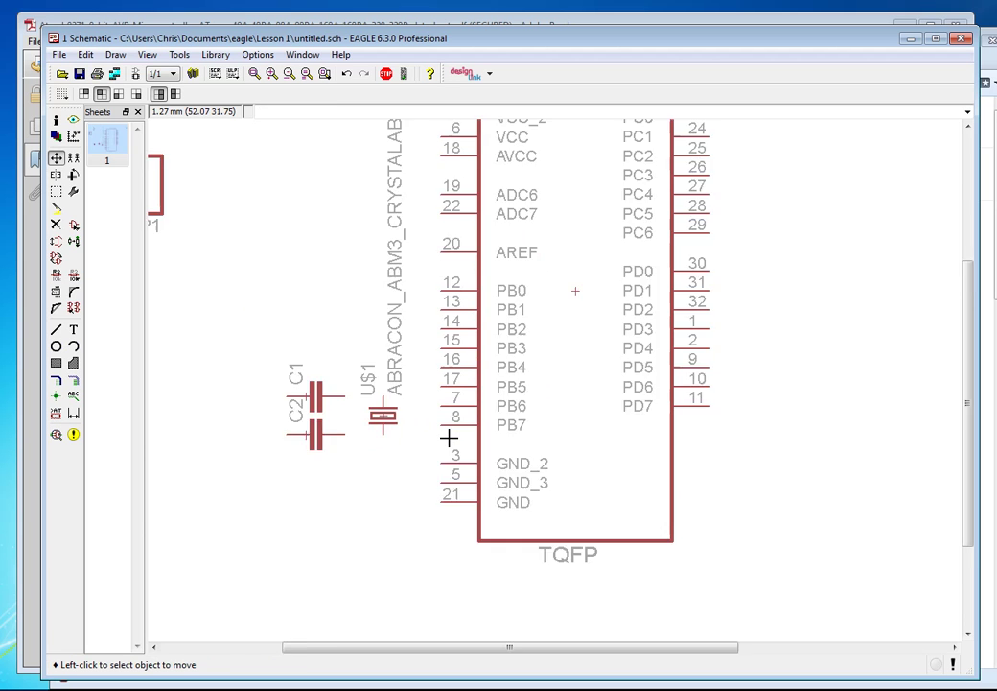
middle_click_drag(363, 436, 444, 450)
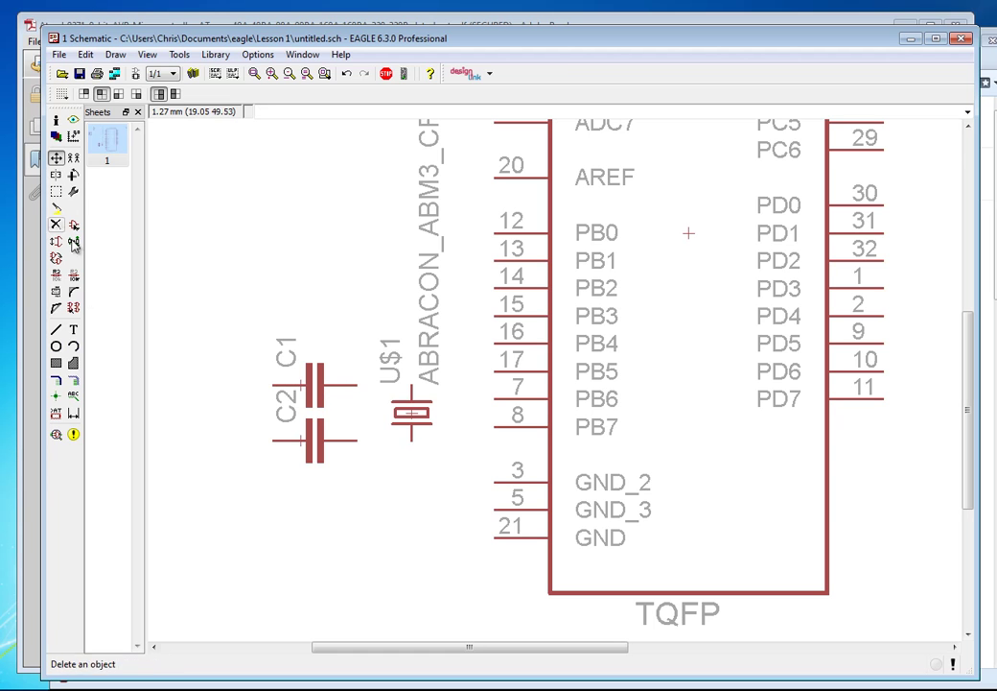
left_click(60, 331)
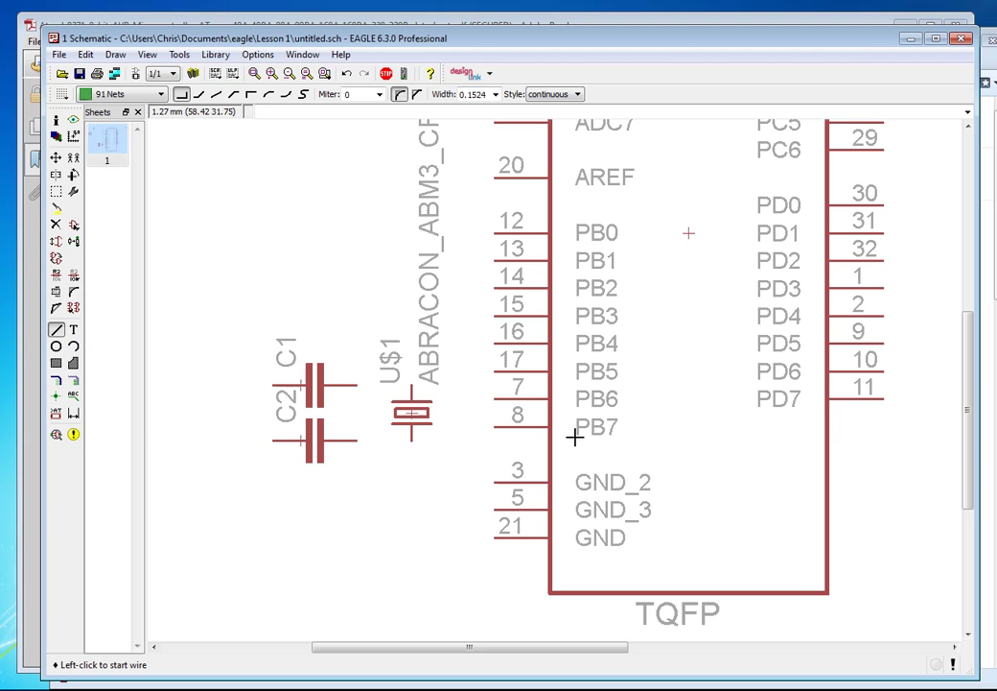
left_click(493, 398)
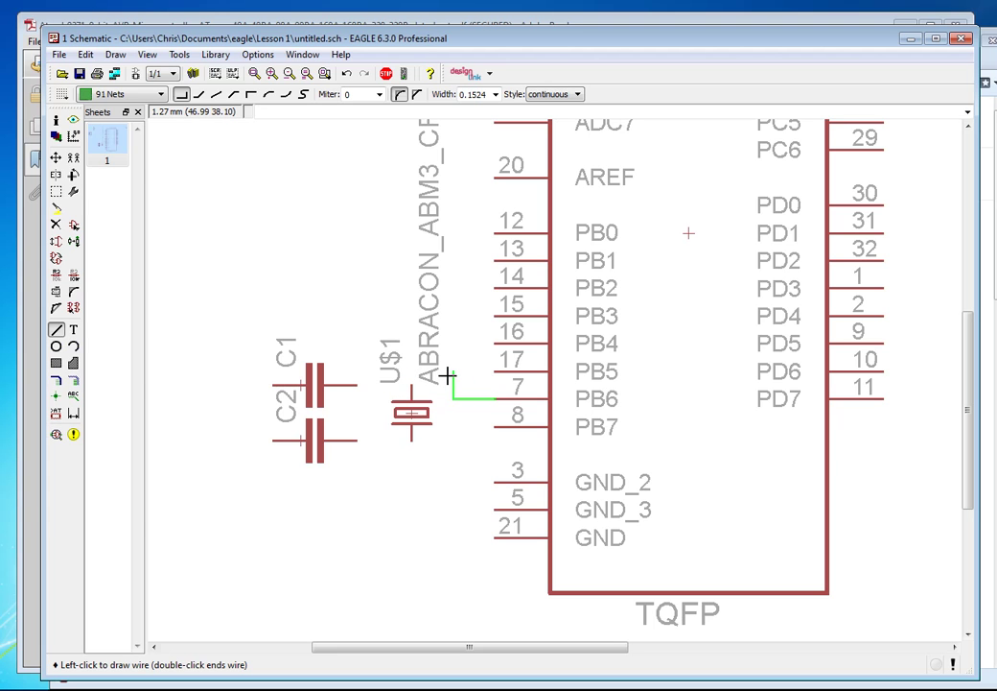
- Cycle through the available wire bend styles while routing the wire from PB6
right_click(444, 377)
right_click(445, 389)
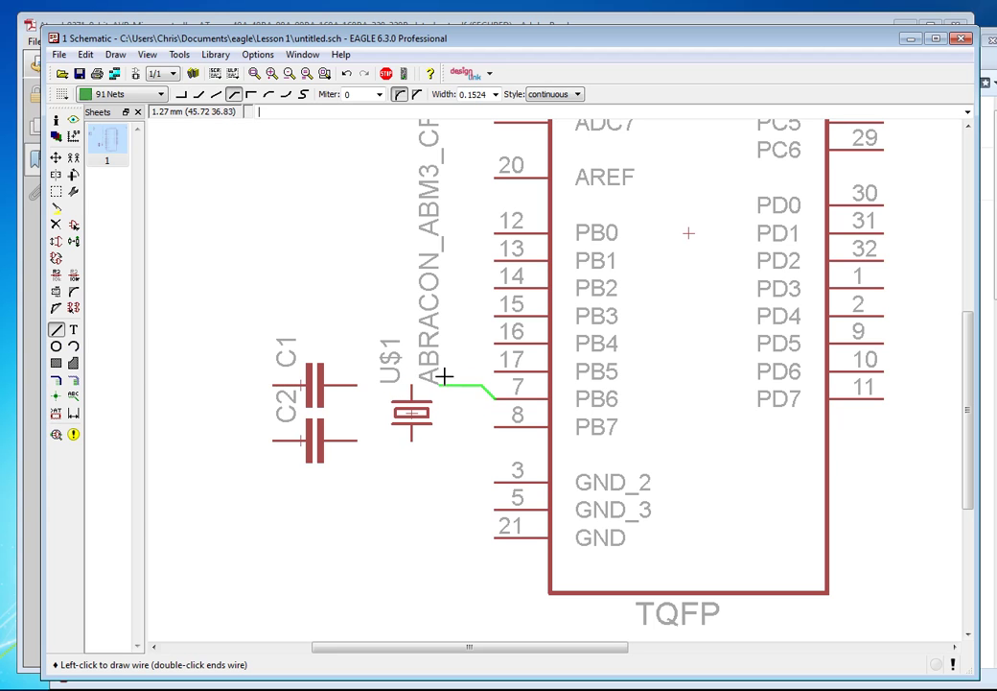
right_click(441, 351)
right_click(413, 295)
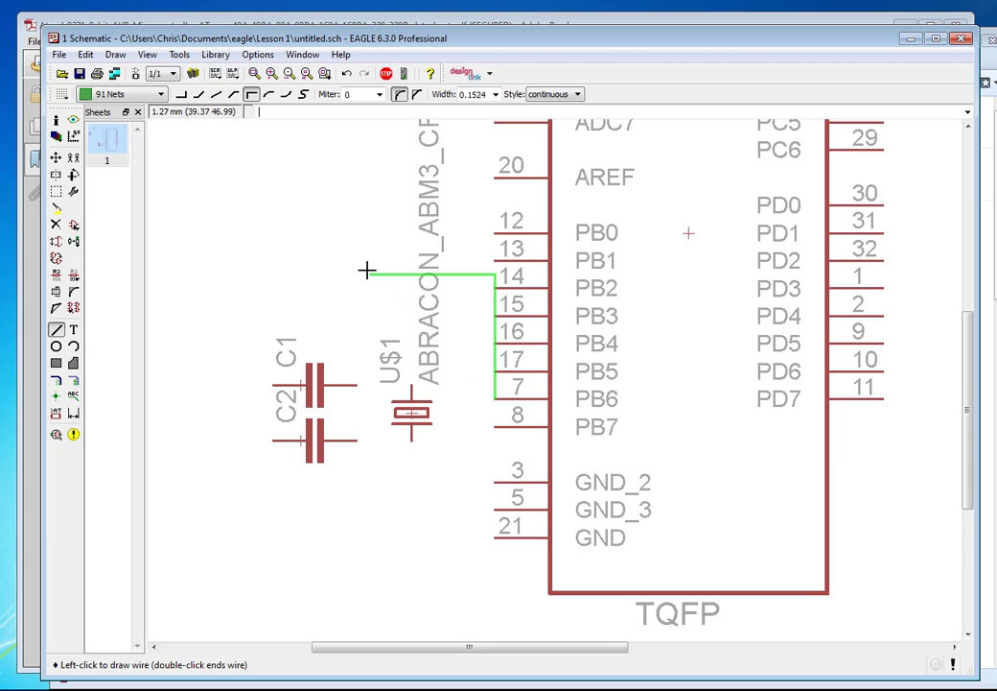
right_click(367, 271)
right_click(366, 271)
right_click(366, 271)
right_click(366, 271)
right_click(366, 271)
right_click(366, 271)
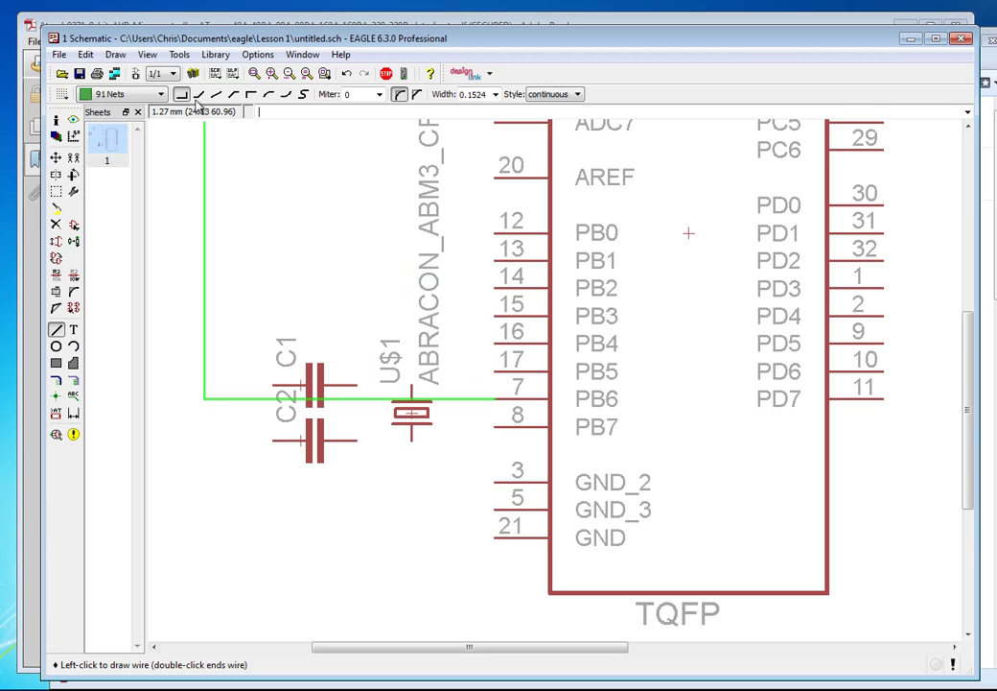
- Using the right-angle bend that leaves the pin vertically, wire PB6 to the crystal's upper lead and PB7 to its lower lead
left_click(251, 94)
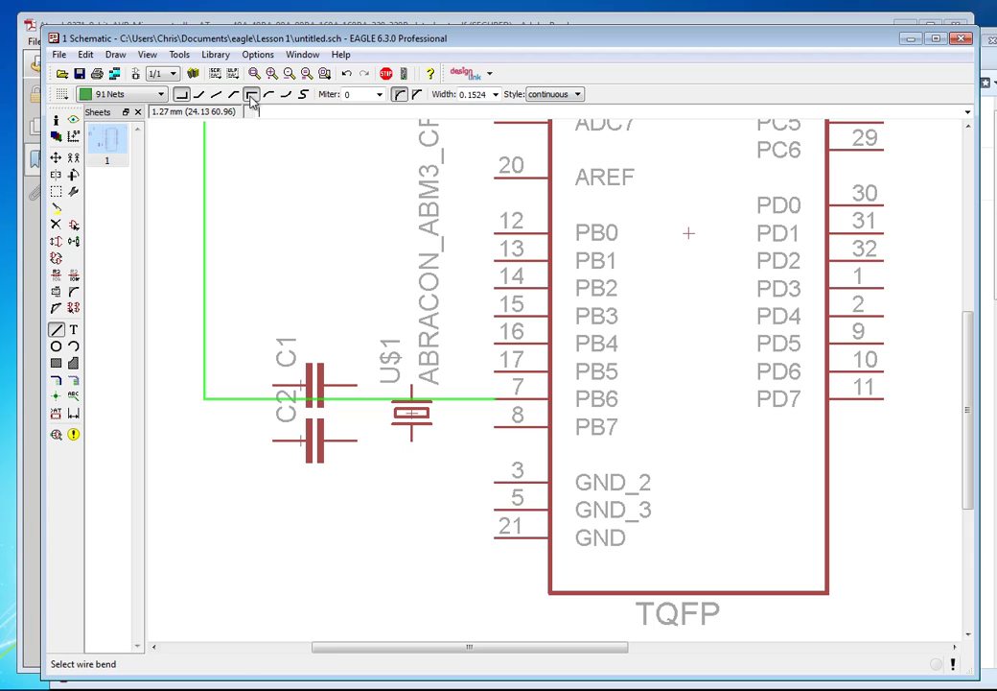
left_click(414, 387)
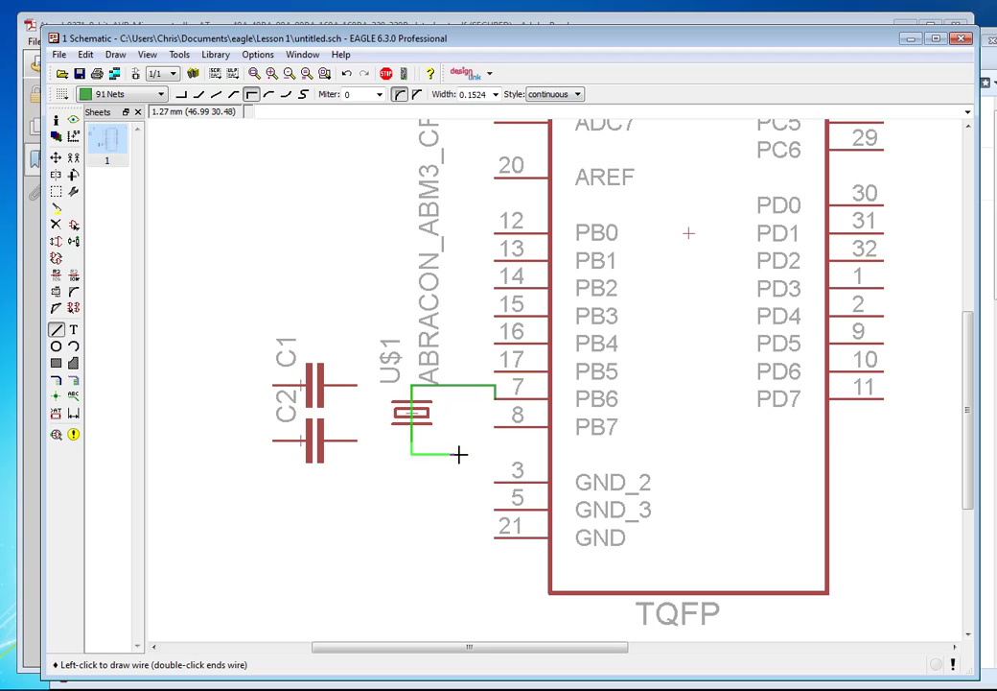
key("Escape")
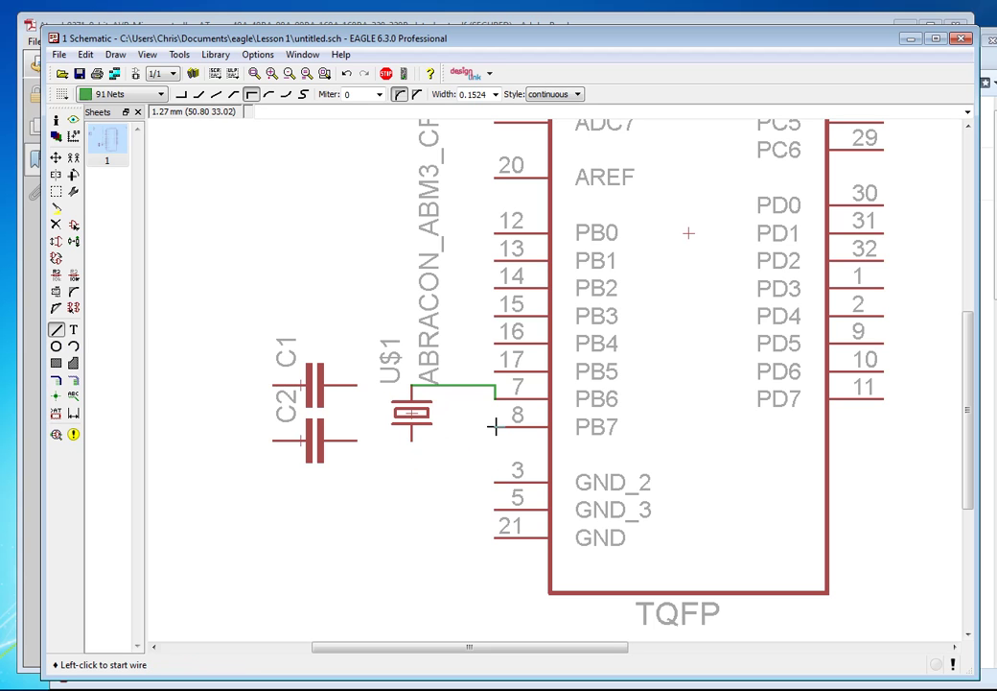
left_click(495, 427)
double_click(413, 441)
- Wire the crystal's upper lead to capacitor C1 and its lower lead to capacitor C2
left_click(409, 384)
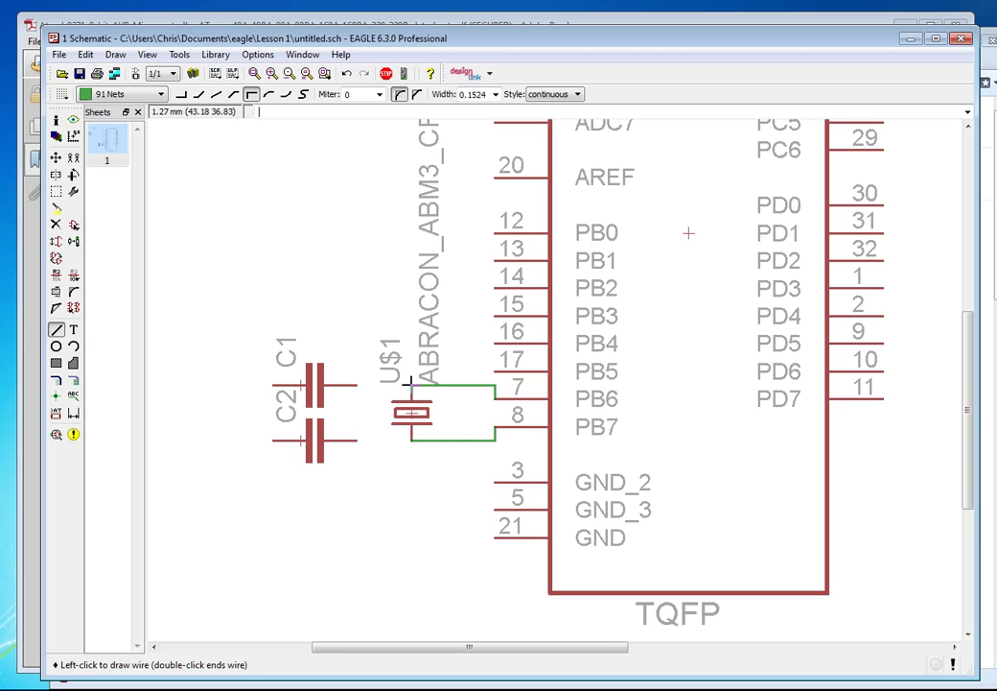
double_click(357, 385)
left_click(413, 440)
double_click(359, 440)
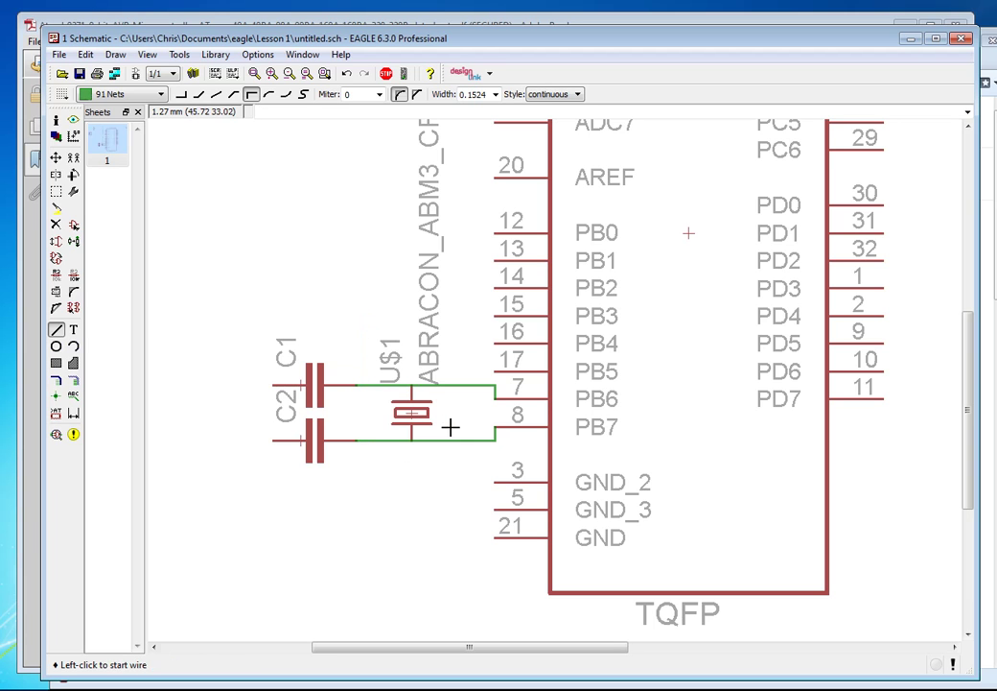
- Try the Value command on the crystal but decline the change, and set the values of capacitors C1 and C2 to 22pf
middle_click_drag(500, 457, 474, 462)
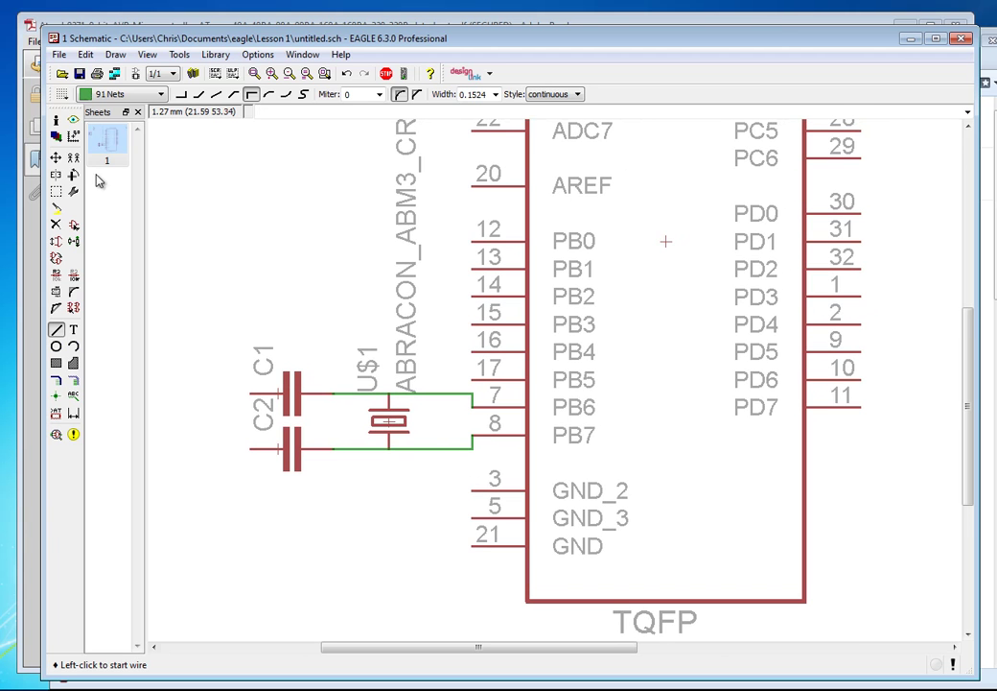
left_click(74, 276)
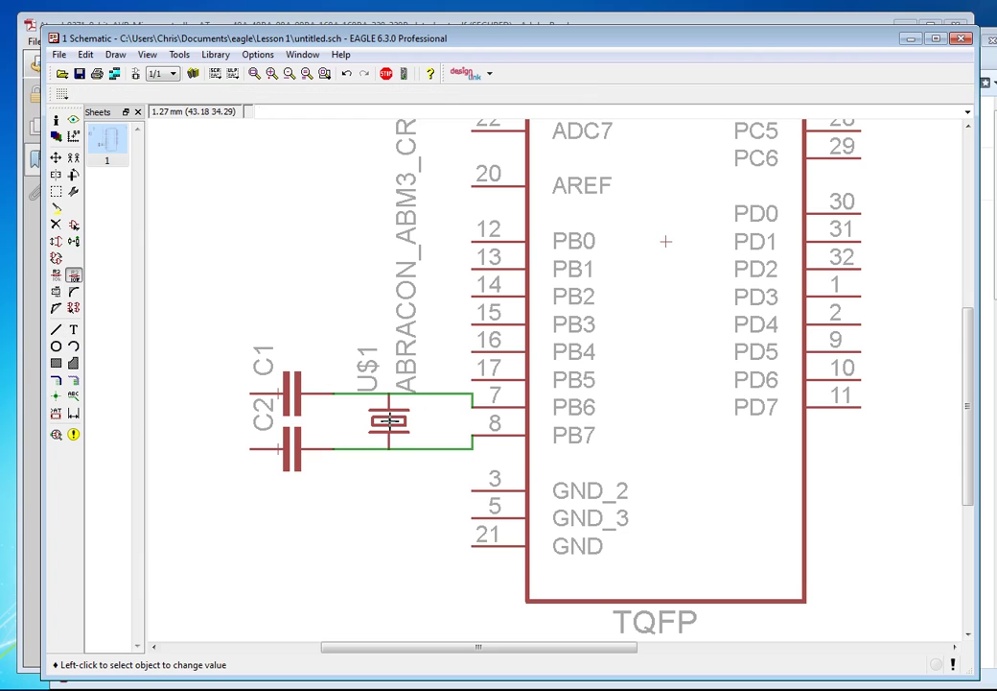
left_click(388, 419)
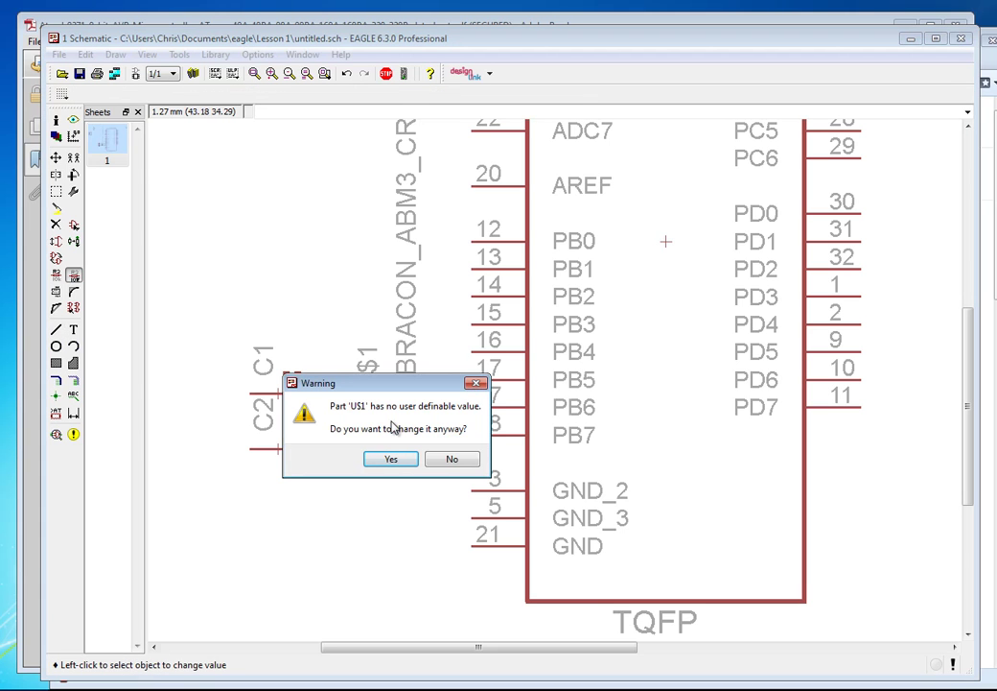
left_click(451, 462)
middle_click_drag(403, 314, 408, 351)
left_click(292, 432)
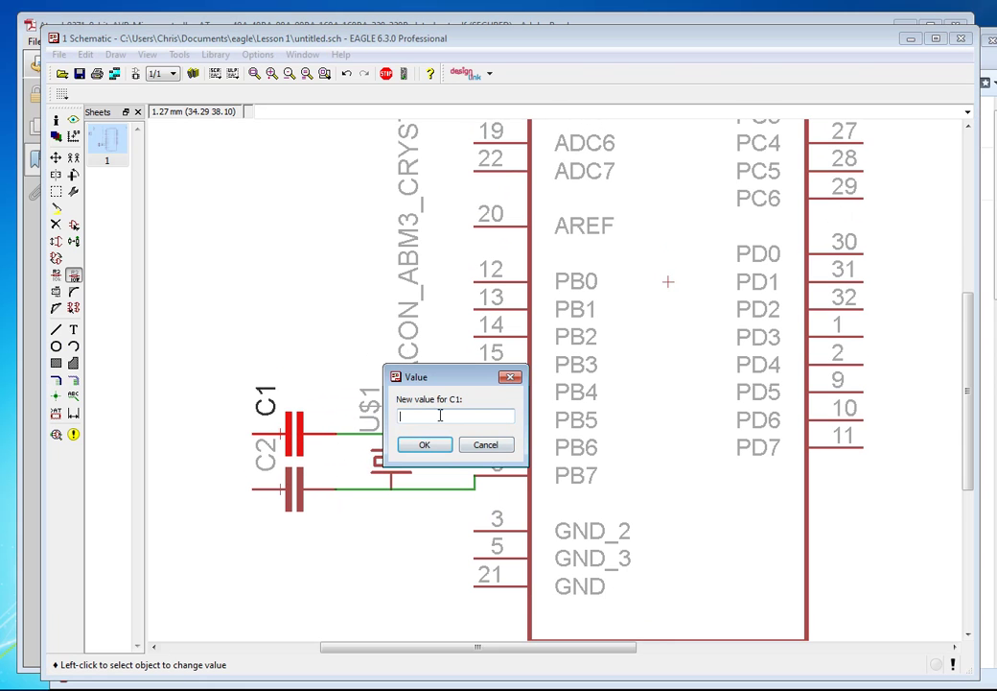
type("22pf")
left_click(425, 445)
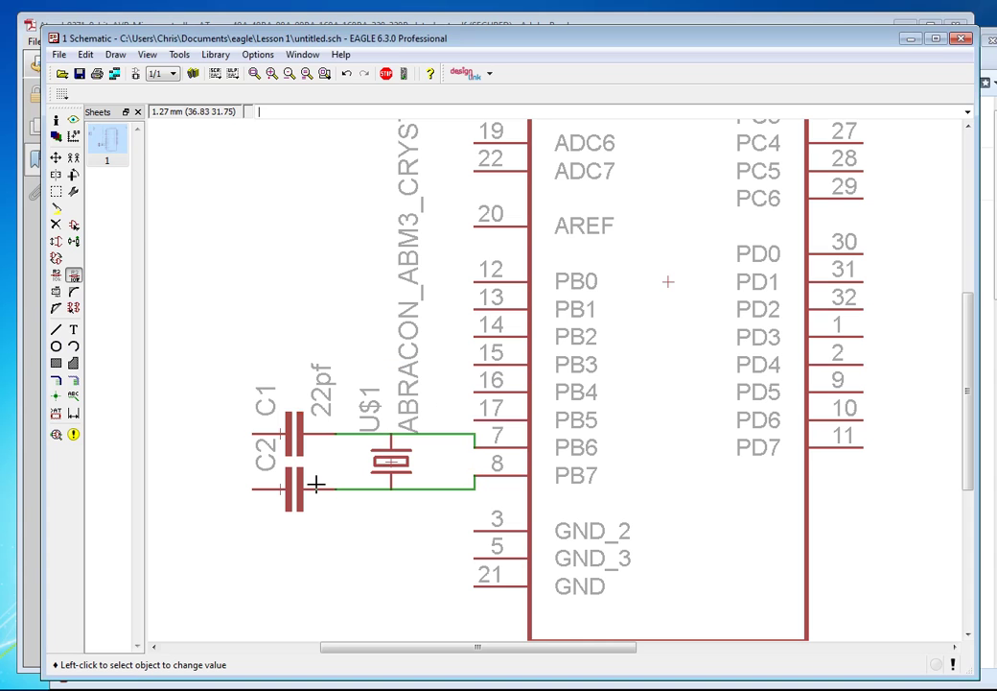
left_click(292, 486)
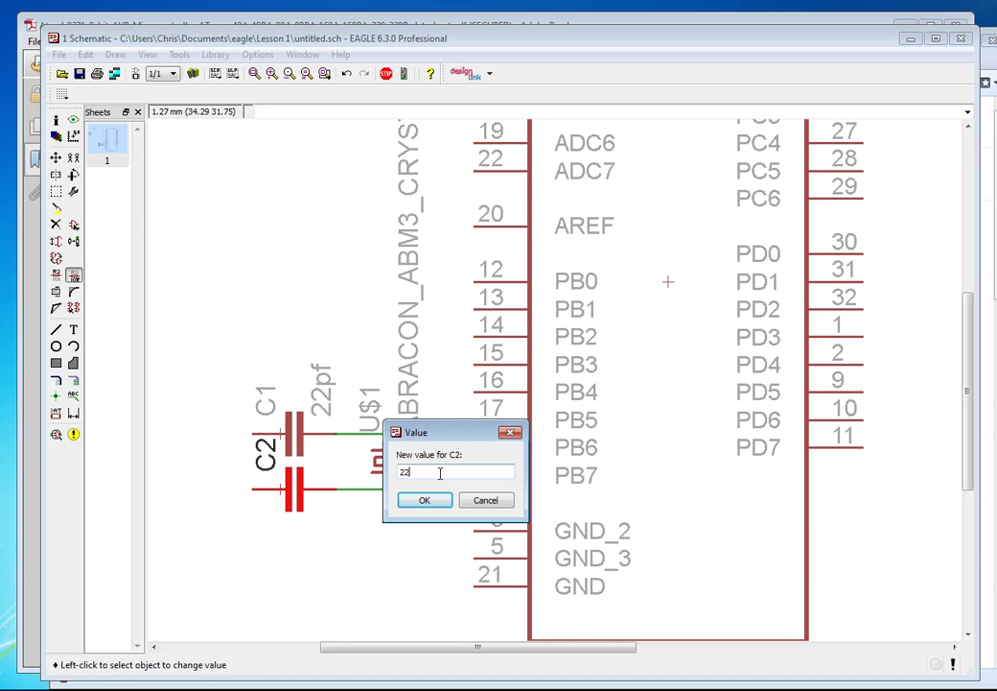
type("pf")
key("Return")
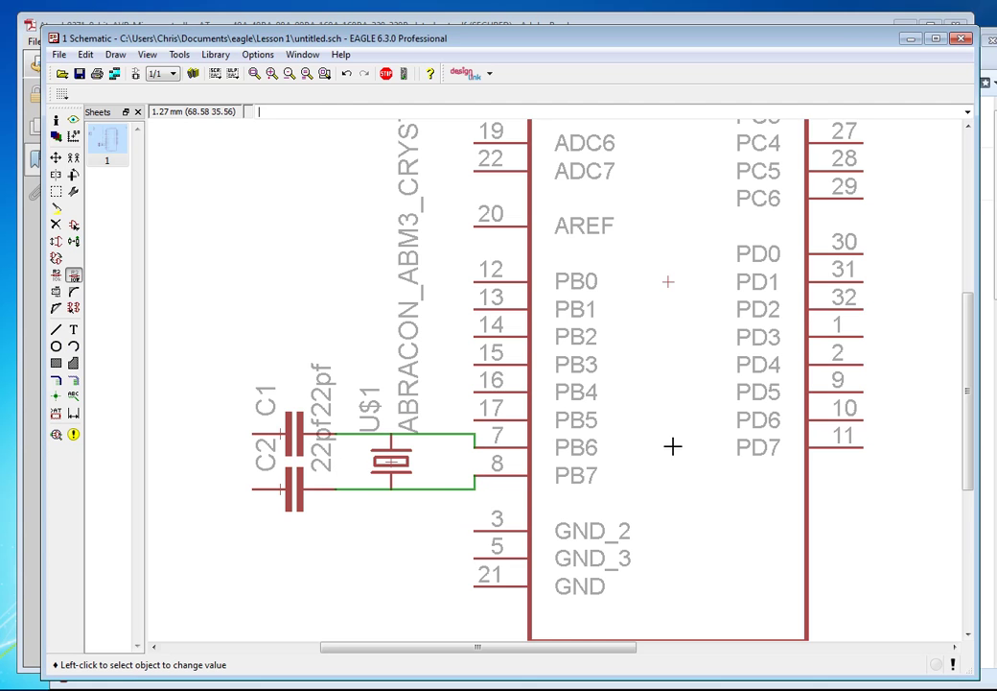
- Place net junctions where the crystal's lower and upper leads meet the wires to the capacitors
scroll(648, 504, "down", 2)
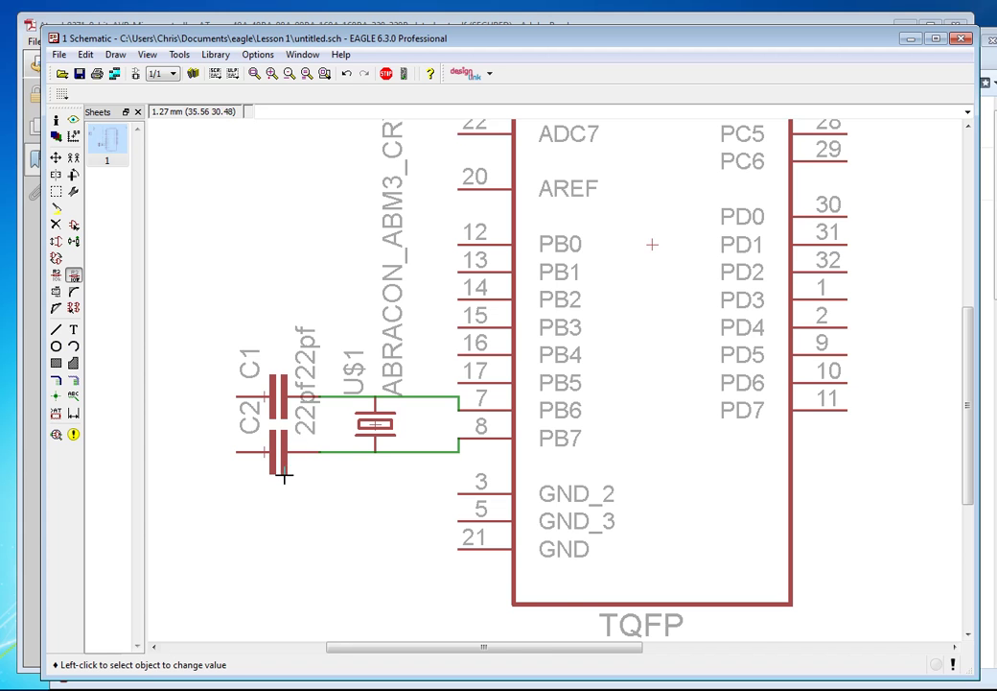
scroll(279, 480, "down", 3)
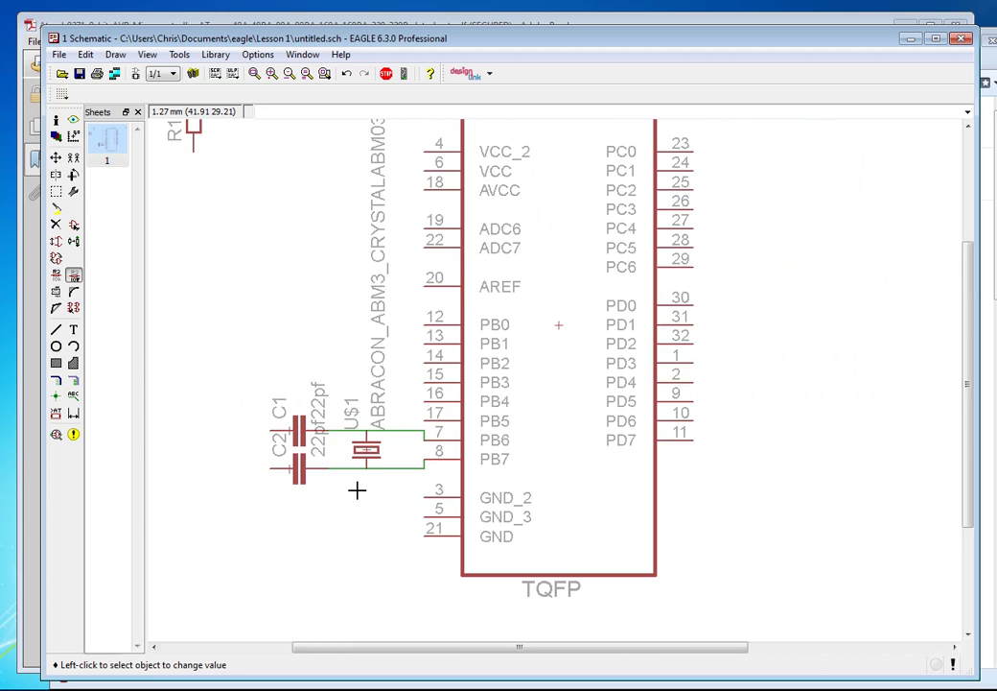
scroll(365, 480, "up", 5)
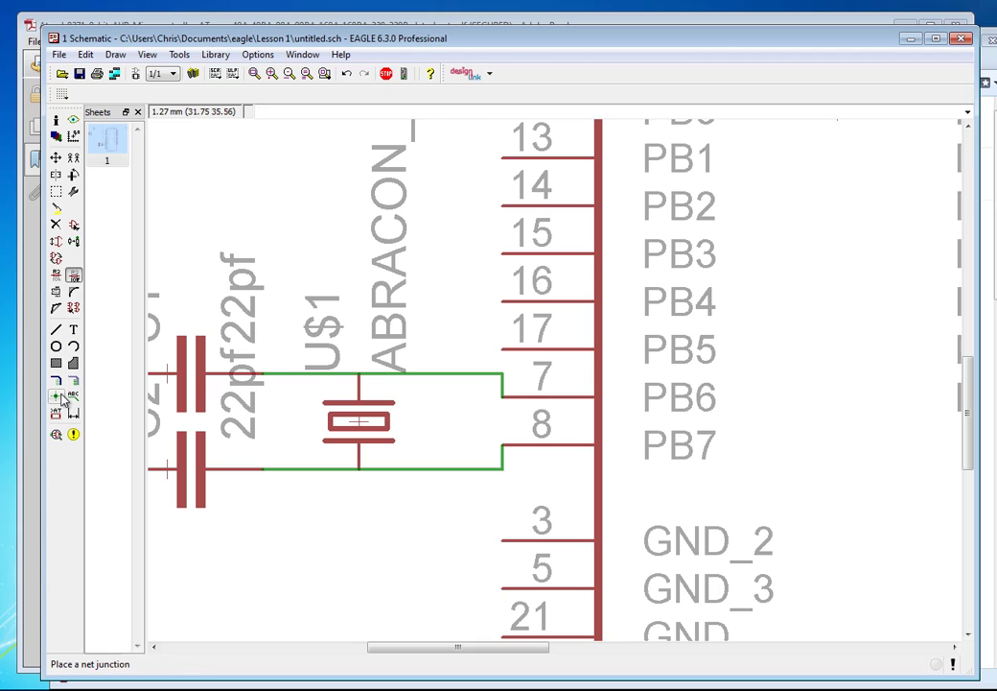
left_click(55, 395)
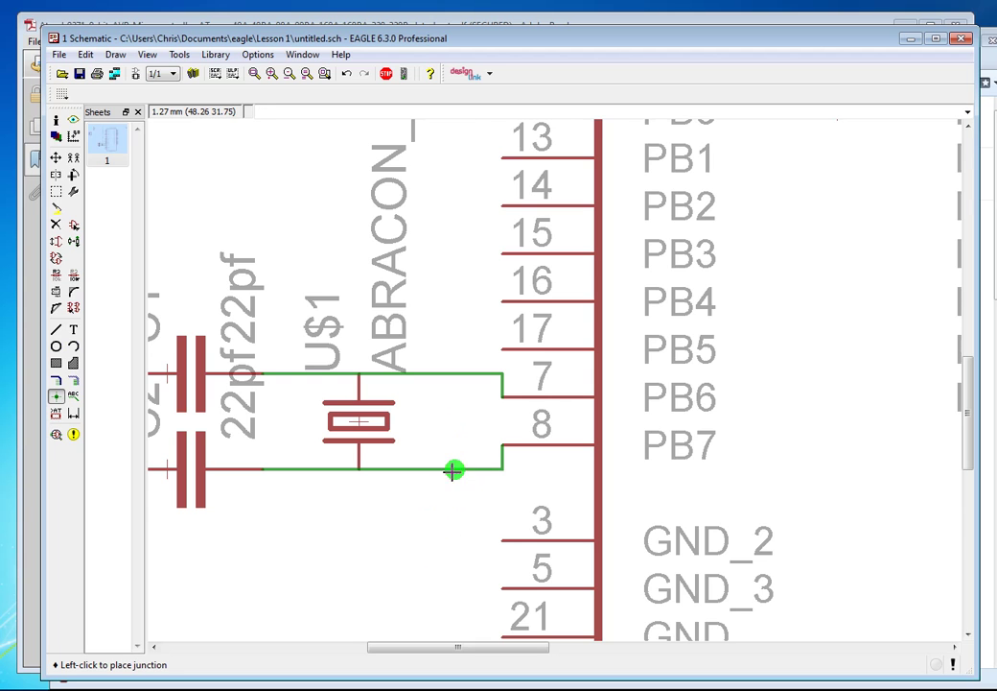
left_click(359, 468)
left_click(359, 372)
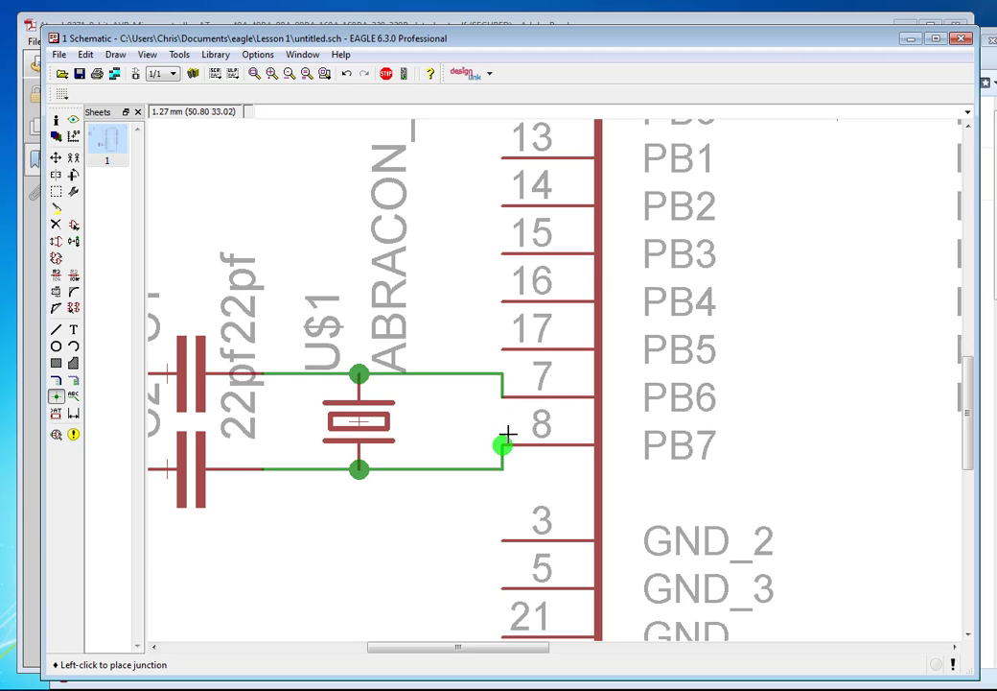
- Move the GND symbol to the left of C1 and C2, rotated so its pin faces midway between them
scroll(671, 379, "down", 3)
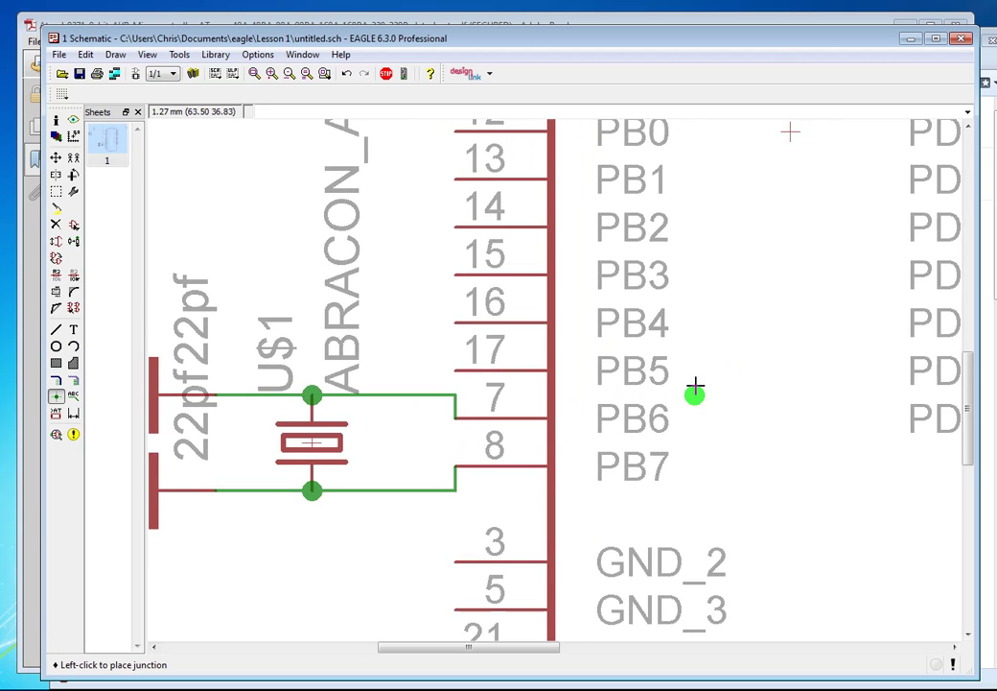
scroll(602, 413, "down", 3)
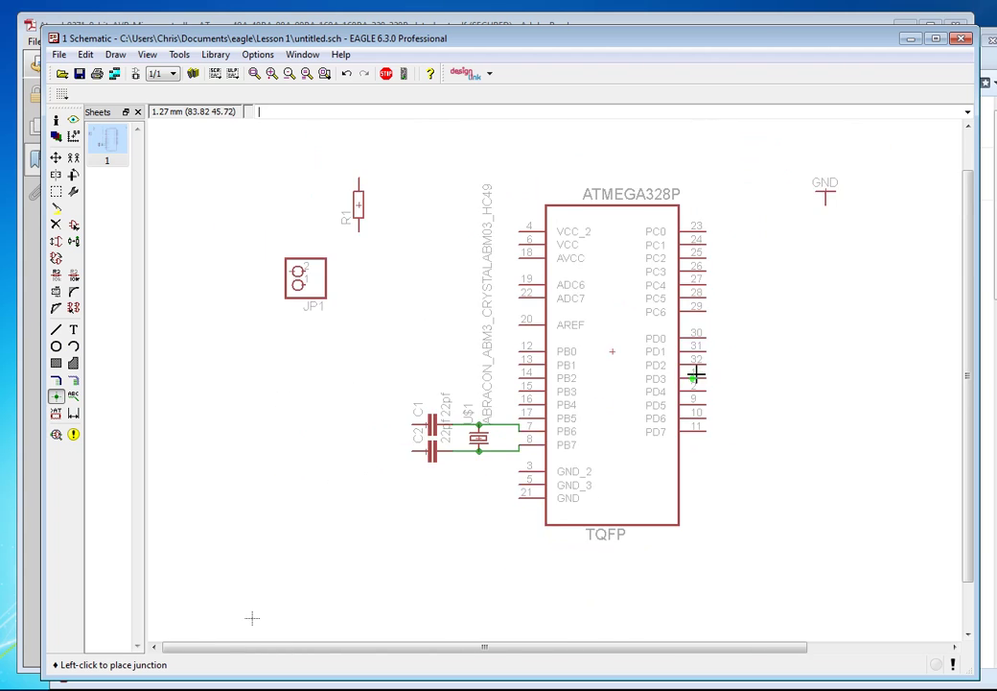
left_click(56, 157)
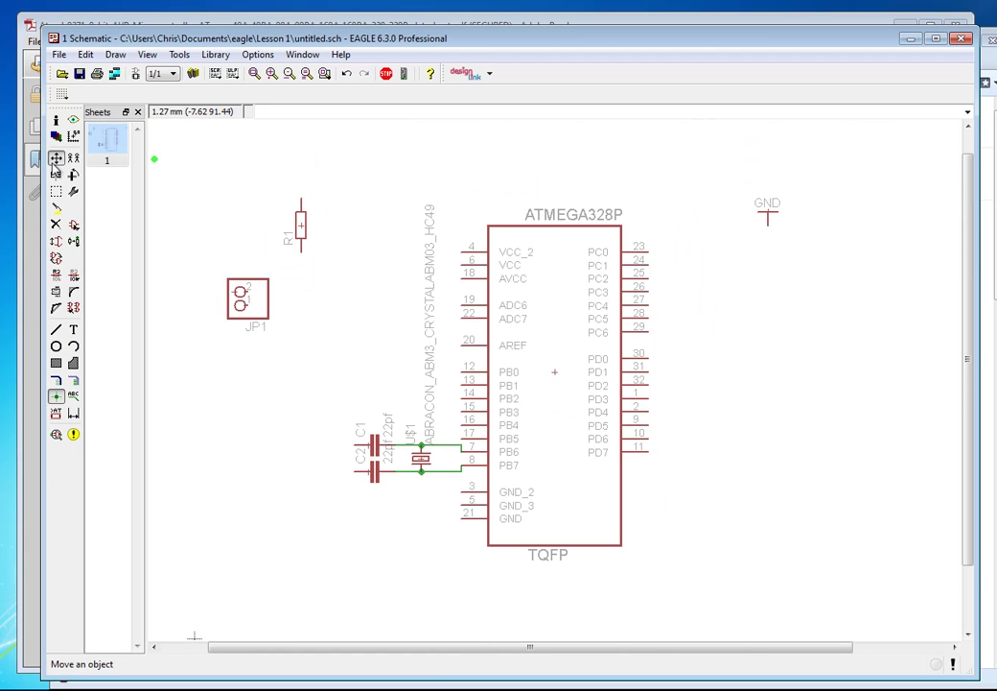
left_click(767, 215)
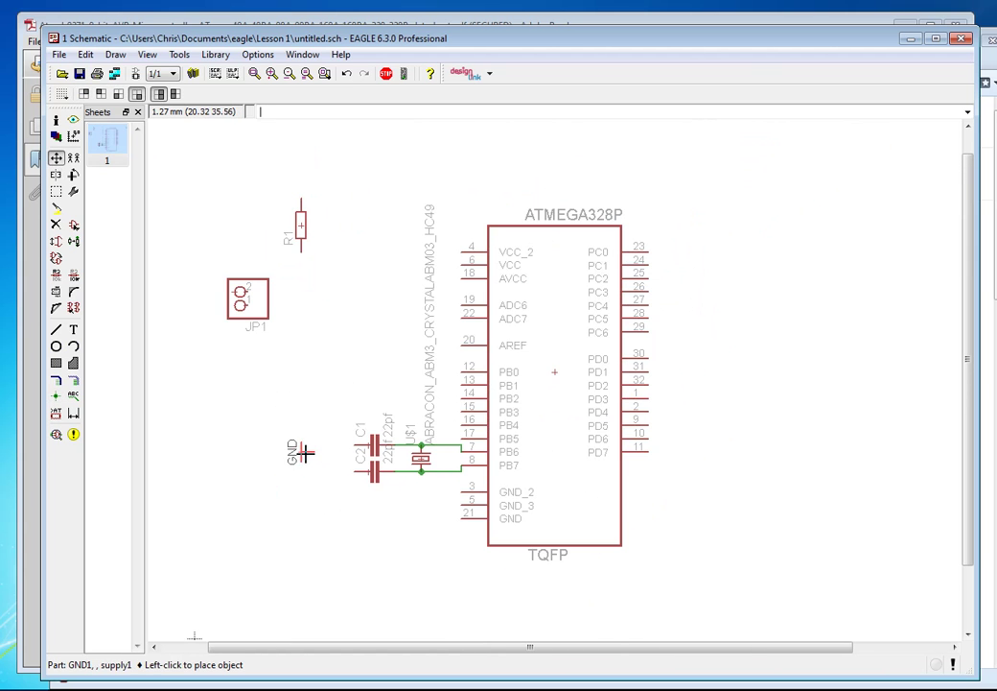
right_click(324, 459)
left_click(324, 459)
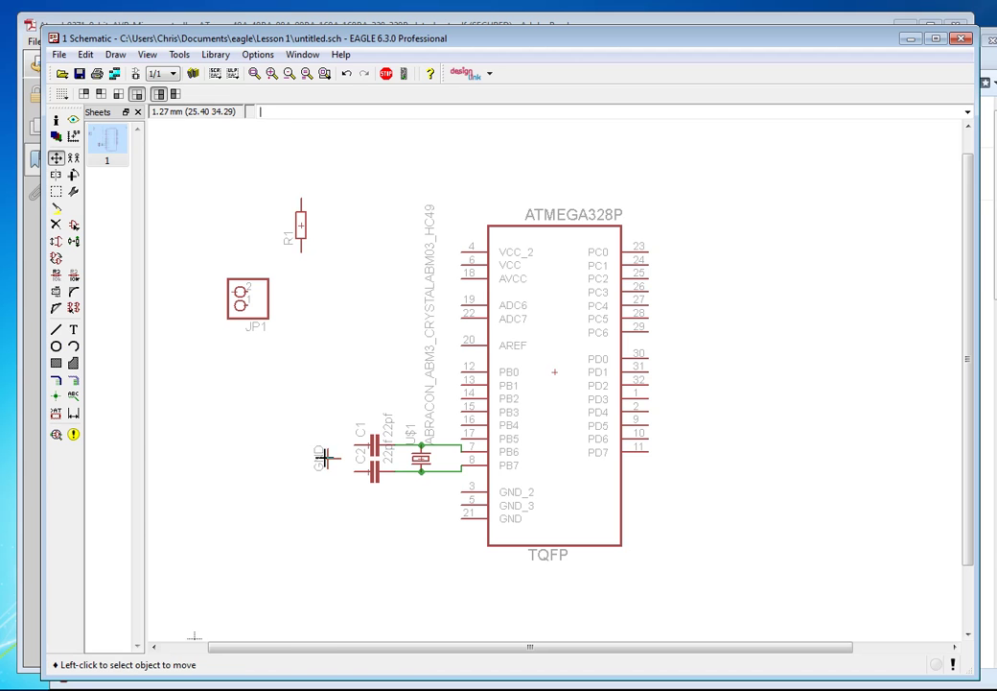
- Wire the free leads of C1 and C2 together and to the GND symbol, merging the net into GND
scroll(331, 460, "up", 7)
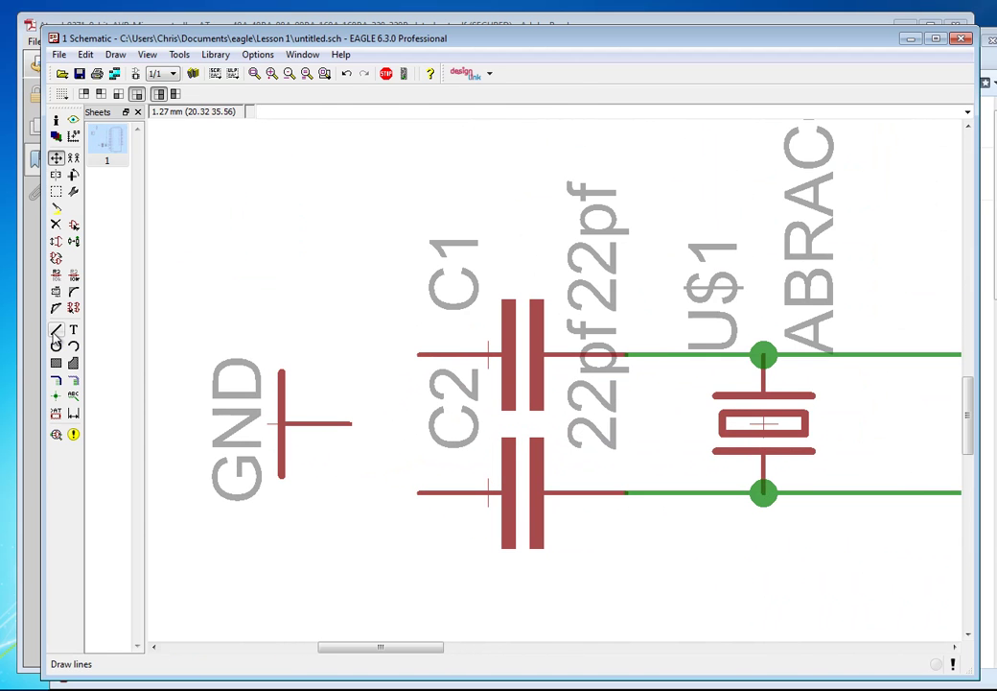
left_click(56, 329)
left_click(419, 356)
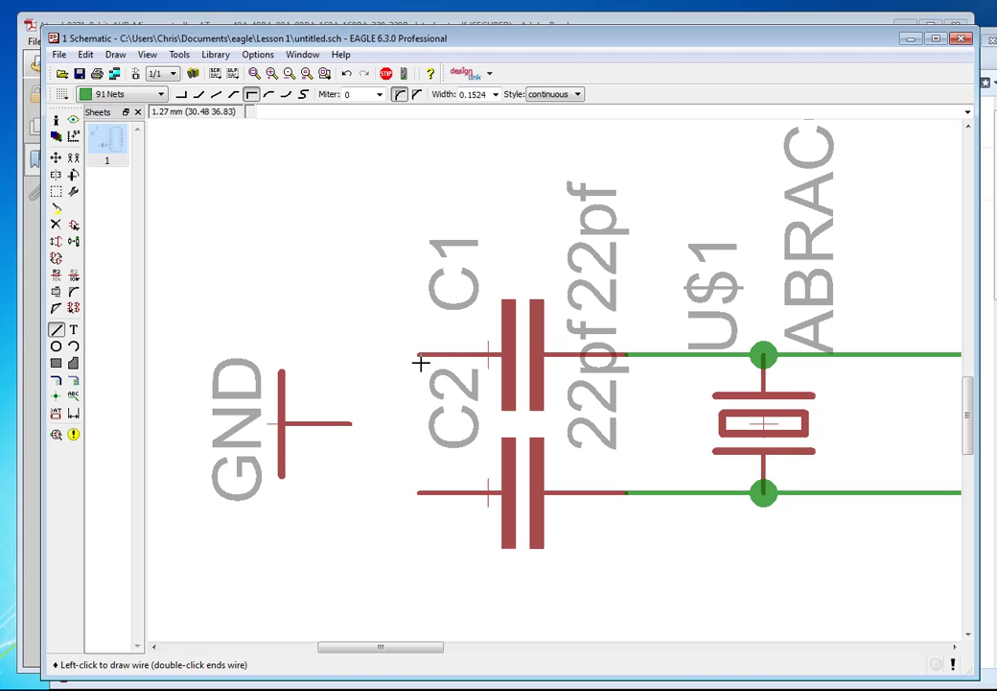
left_click(418, 493)
left_click(417, 423)
left_click_drag(355, 402, 358, 222)
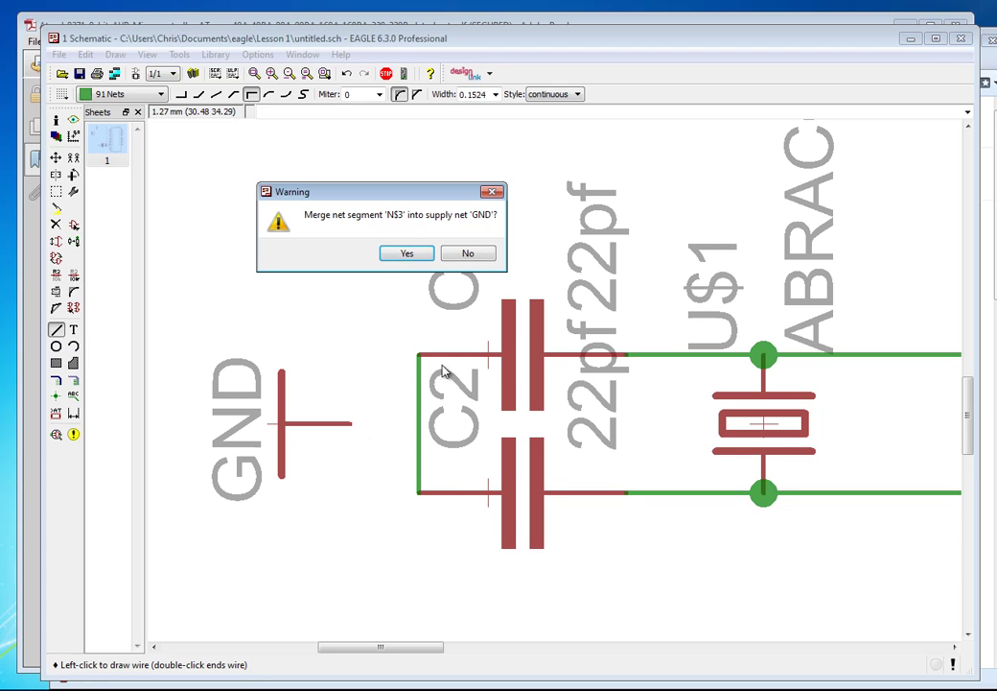
left_click(405, 254)
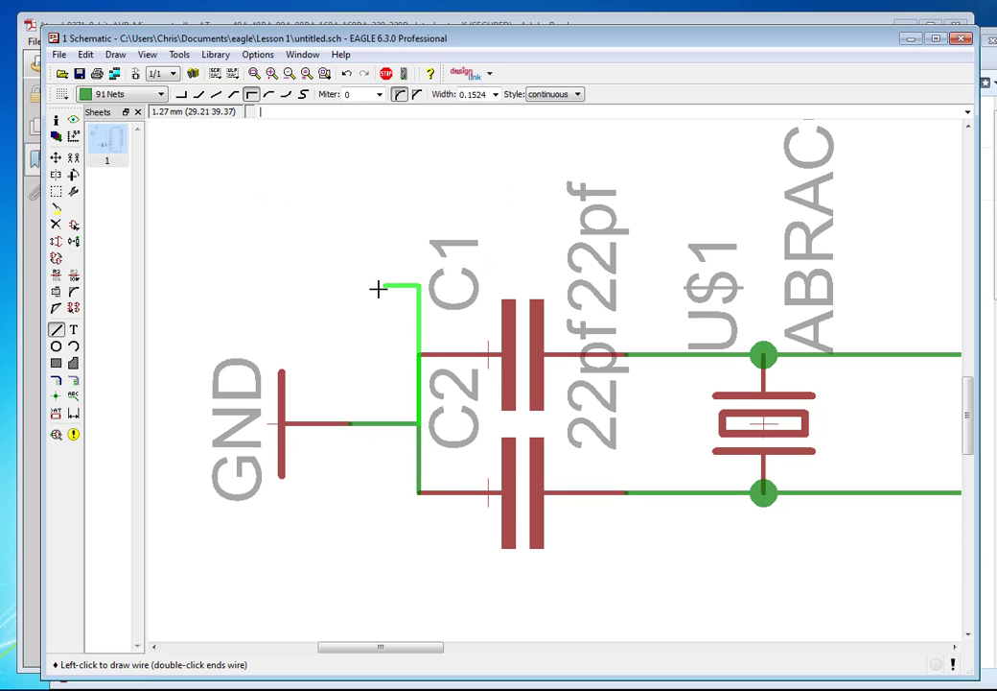
key("Escape")
- Place a net junction where the GND wire meets the vertical wire joining C1 and C2
left_click(55, 396)
left_click(419, 423)
scroll(557, 216, "down", 3)
scroll(664, 219, "up", 2)
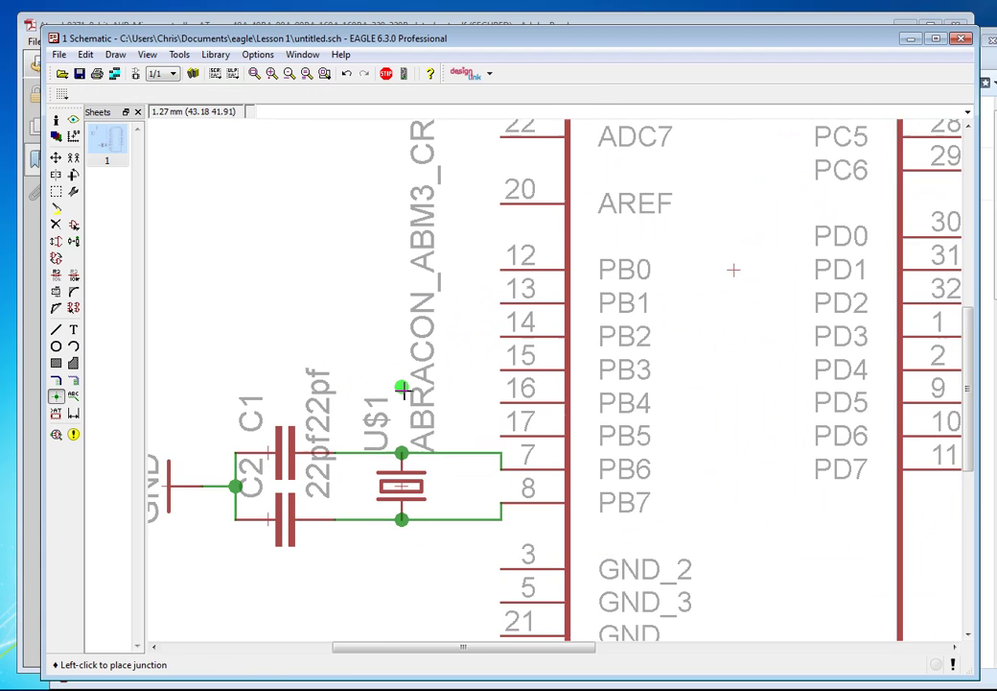
scroll(403, 389, "down", 2)
middle_click_drag(495, 374, 443, 390)
scroll(426, 410, "down", 1)
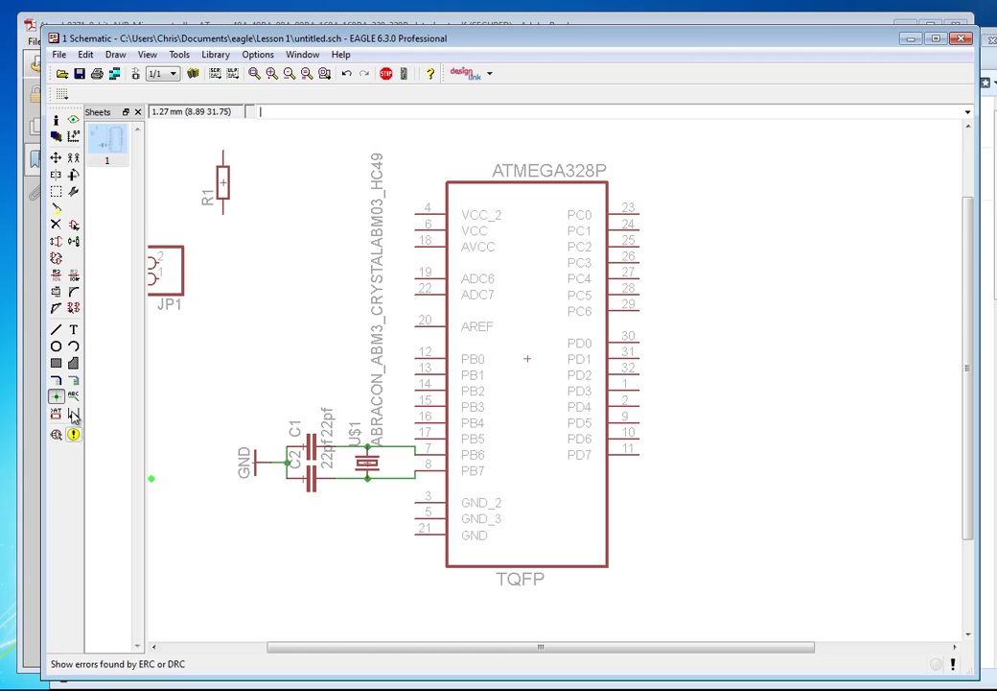
- Copy the GND symbol and place the copy just left of the ATMEGA328P's GND_2 pin, level with that pin
left_click(72, 159)
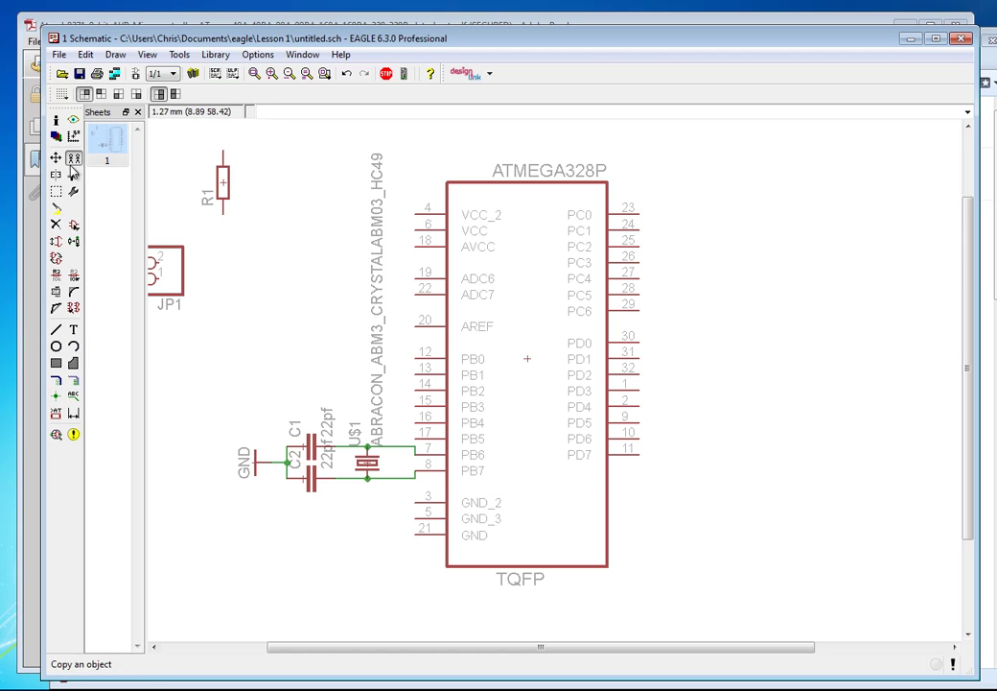
left_click(251, 467)
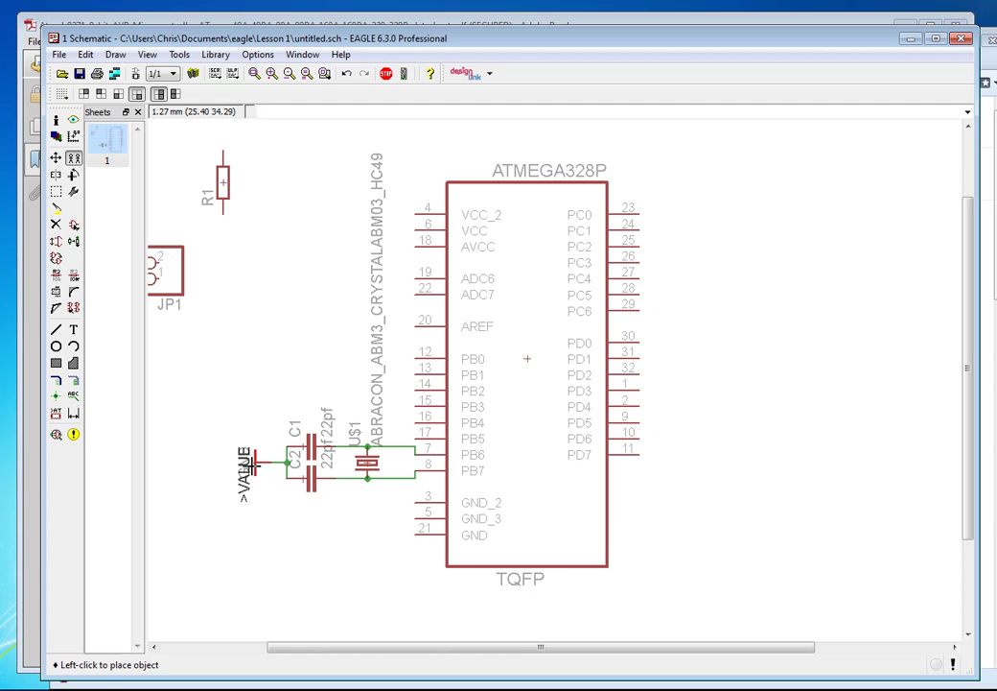
left_click(386, 499)
left_click(382, 501)
key("Escape")
- Wire pins 21, 5 and 3 of the ATMEGA328P together and to the adjacent GND symbol
left_click(56, 329)
scroll(417, 522, "up", 3)
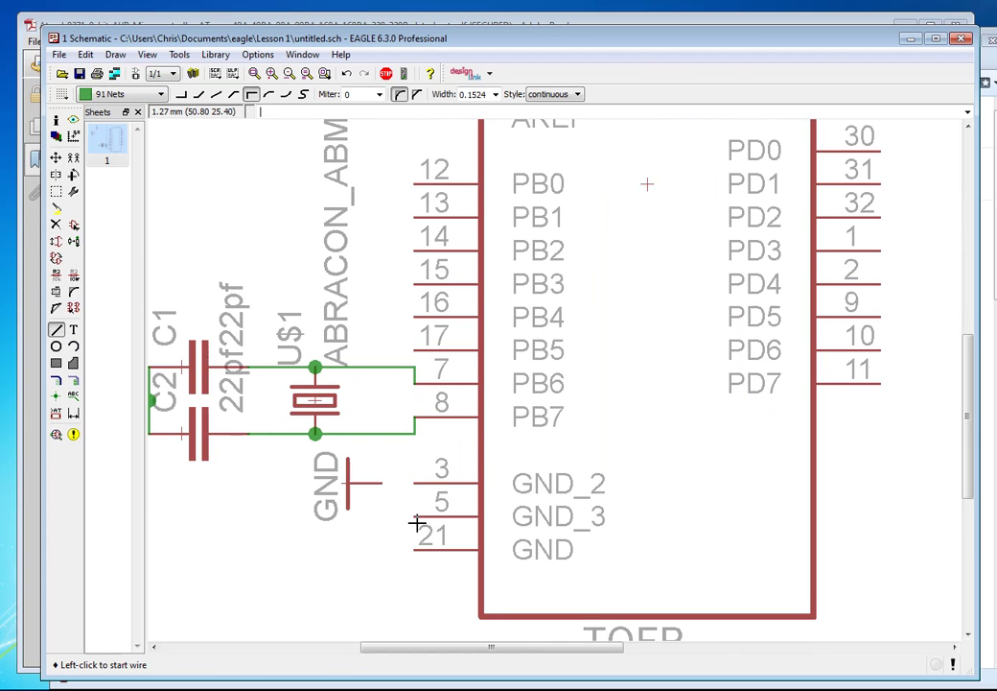
left_click(414, 551)
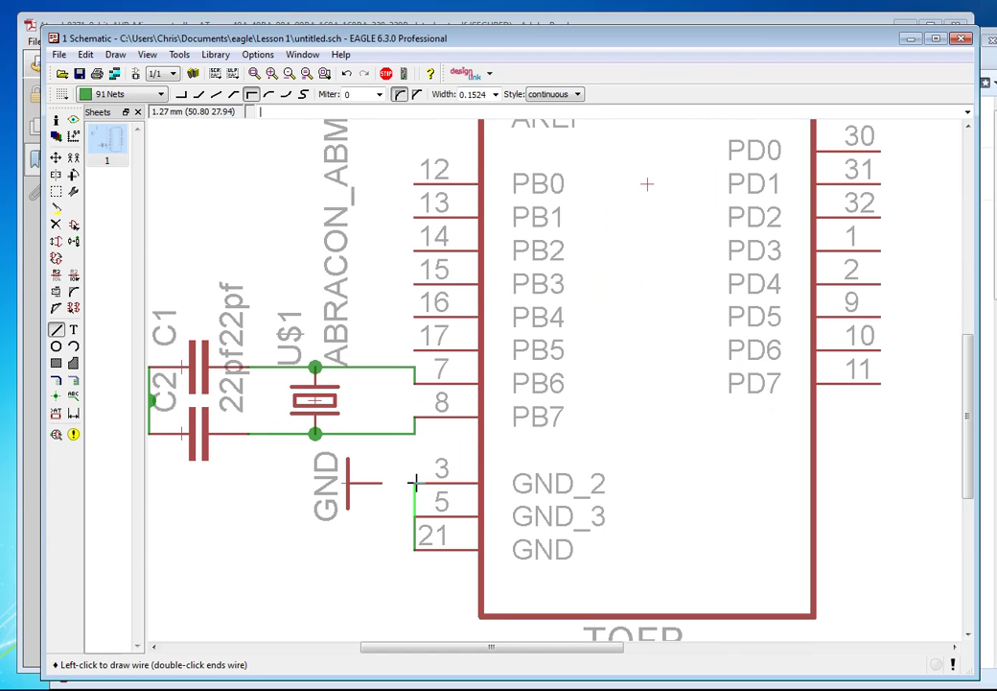
left_click(381, 483)
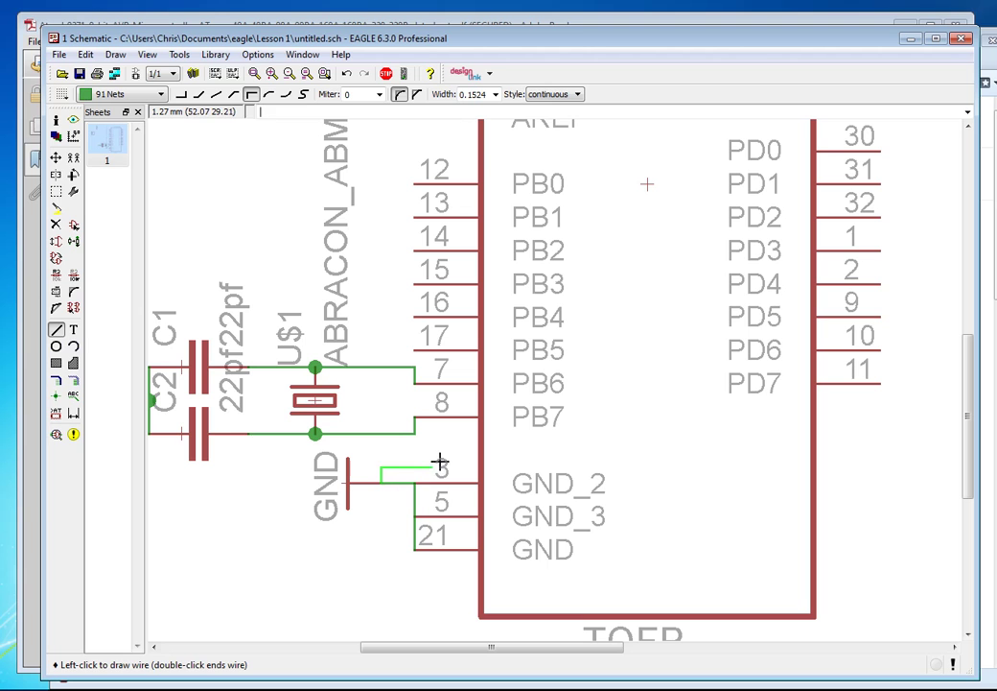
- Place net junctions where pins 3 and 5 meet the vertical ground wire
left_click(56, 396)
left_click(414, 482)
left_click(414, 500)
scroll(672, 466, "down", 1)
middle_click_drag(713, 451, 617, 505)
scroll(507, 502, "down", 2)
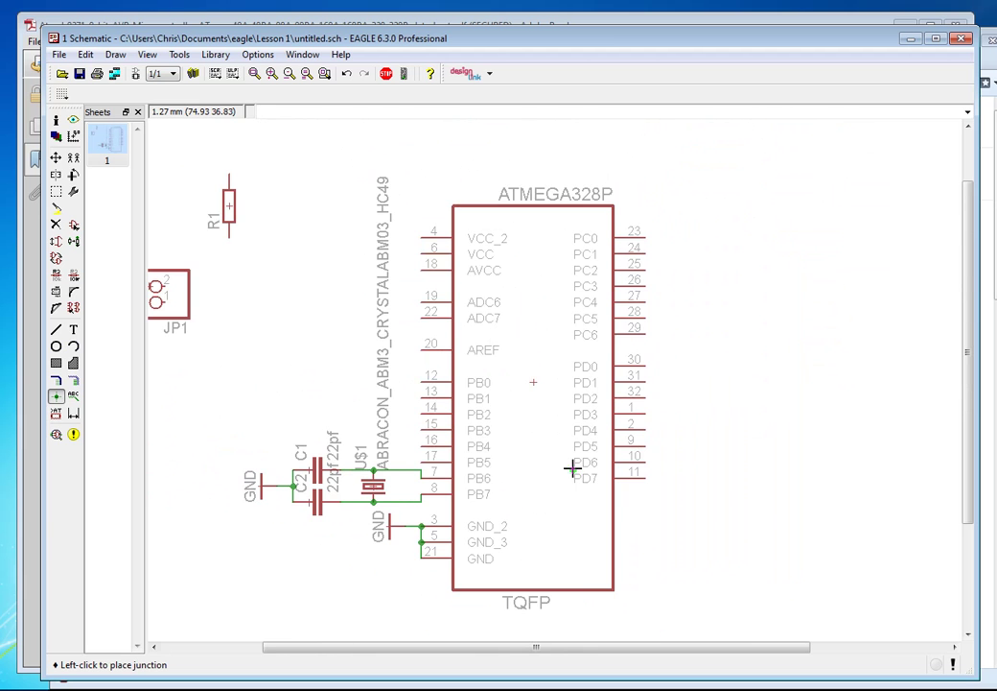
left_click(73, 121)
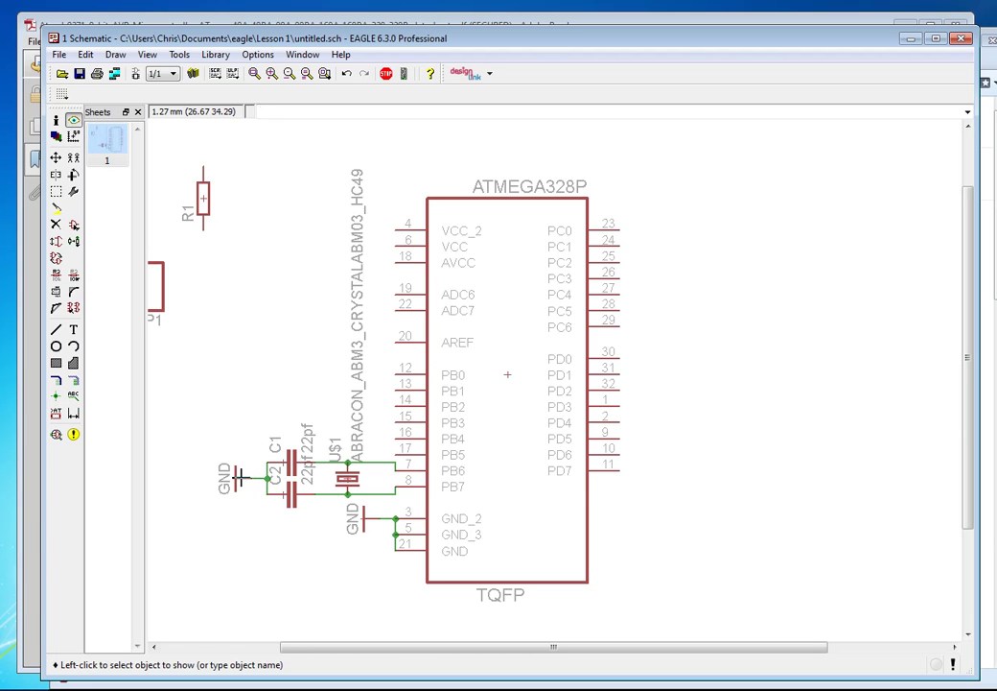
scroll(261, 479, "up", 2)
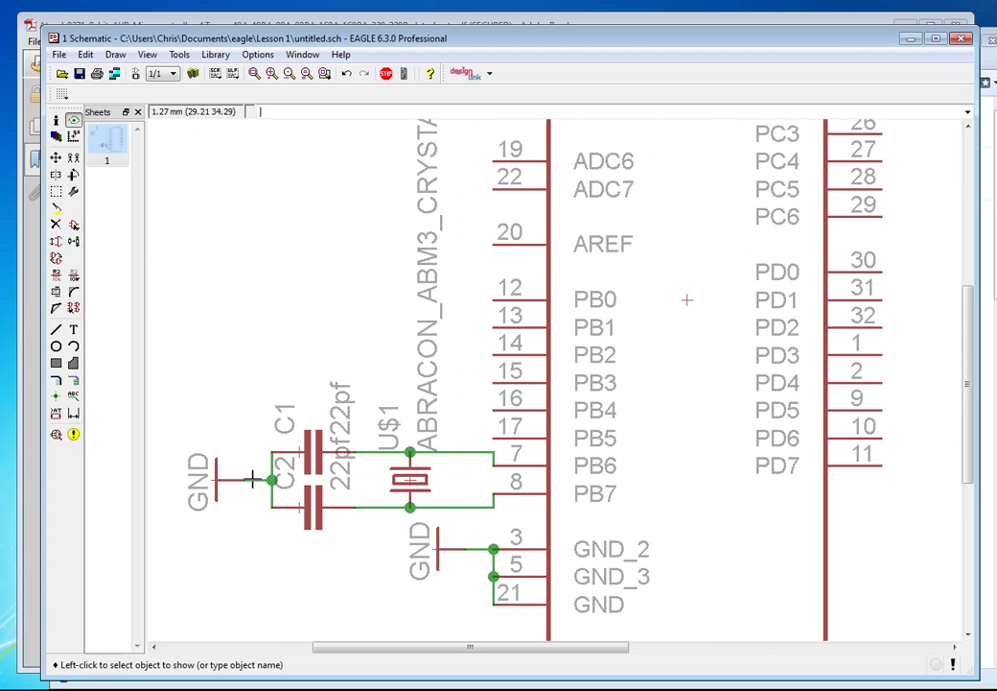
middle_click_drag(379, 541, 583, 465)
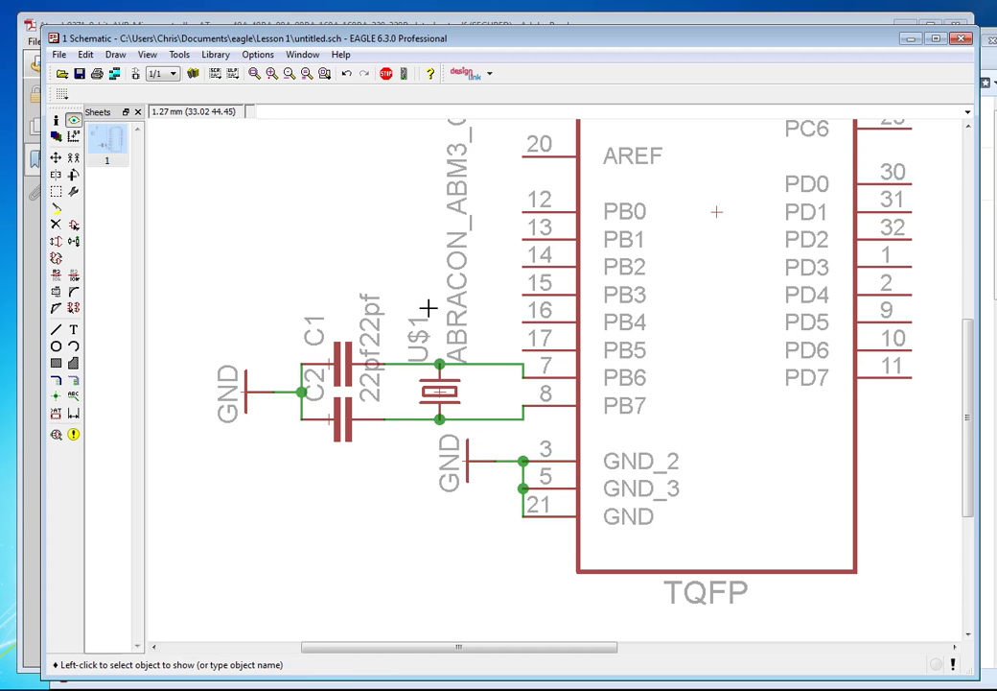
scroll(522, 310, "up", 1)
- Copy the GND symbol and place it right of JP1, rotated so its pin faces JP1 pin 1
scroll(575, 309, "down", 4)
middle_click_drag(578, 168, 471, 304)
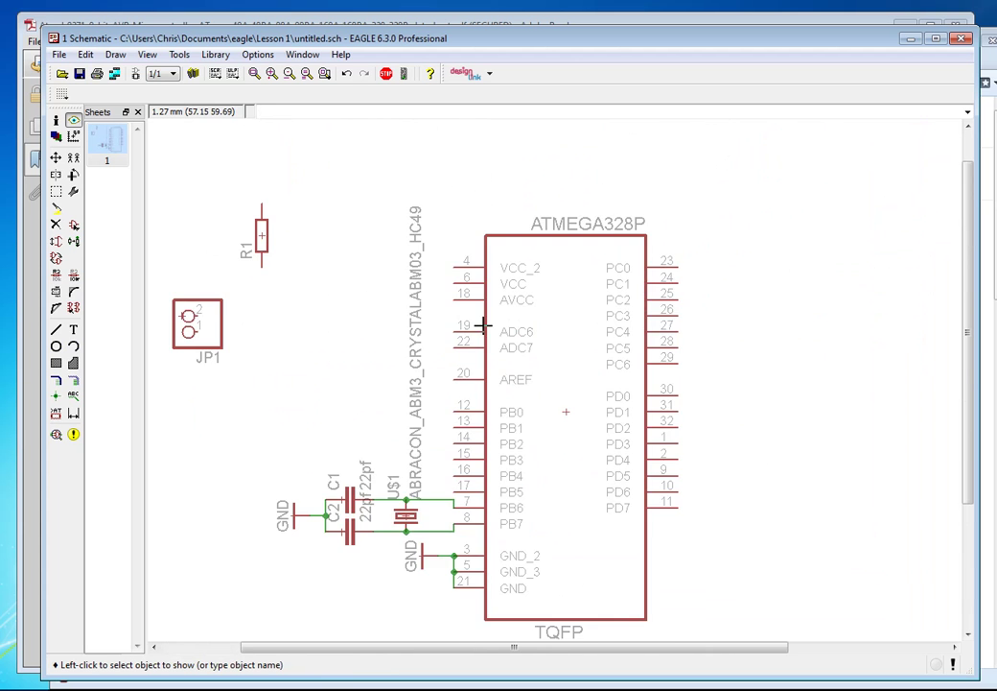
middle_click_drag(347, 380, 454, 396)
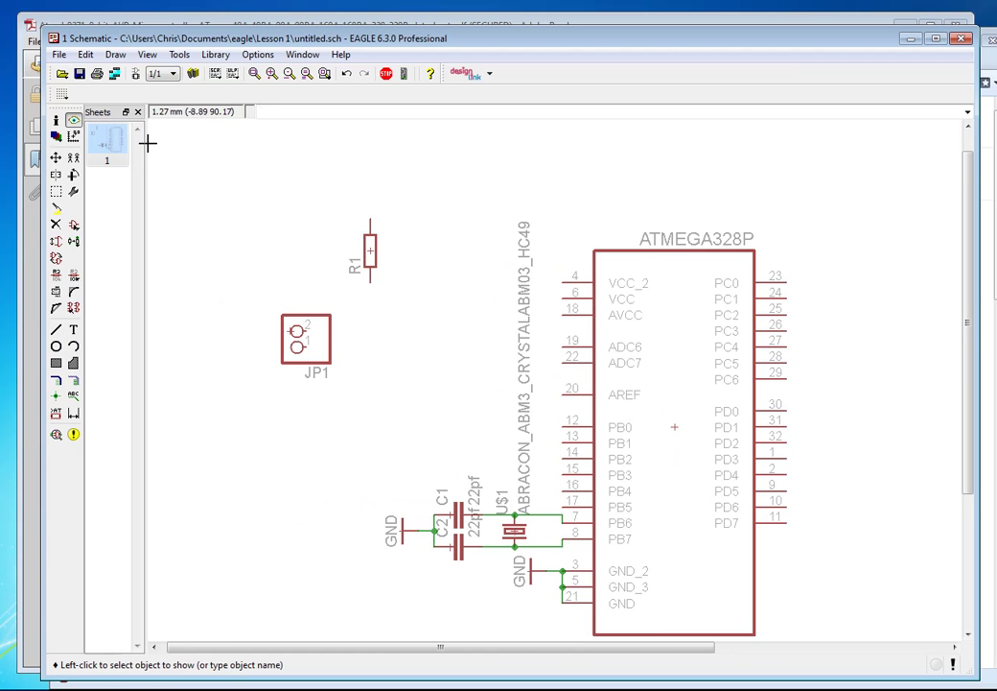
left_click(73, 158)
left_click(400, 532)
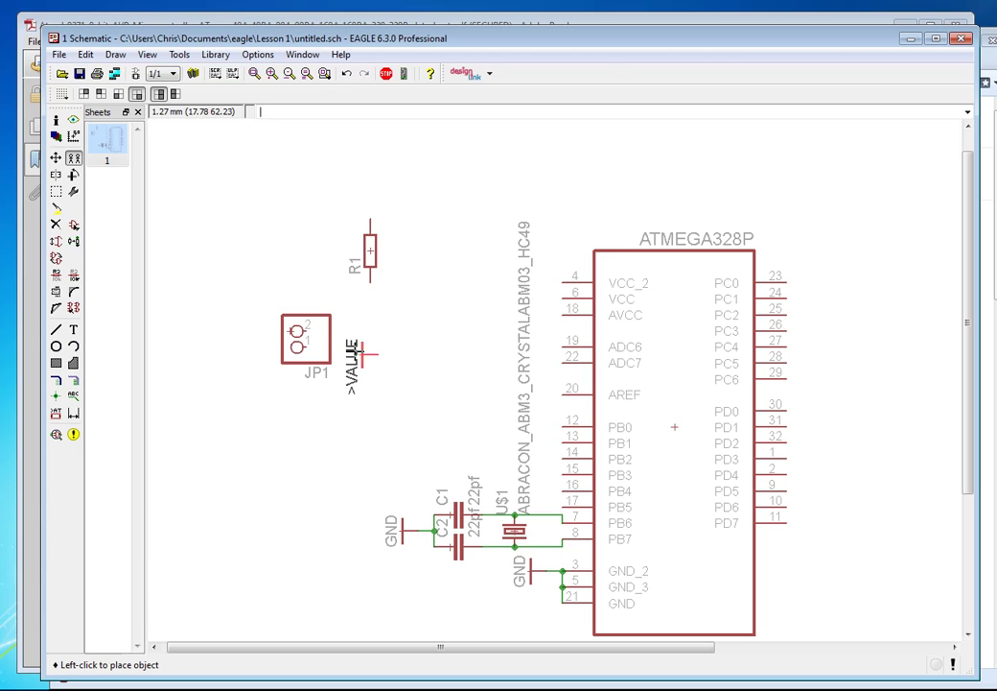
right_click(363, 358)
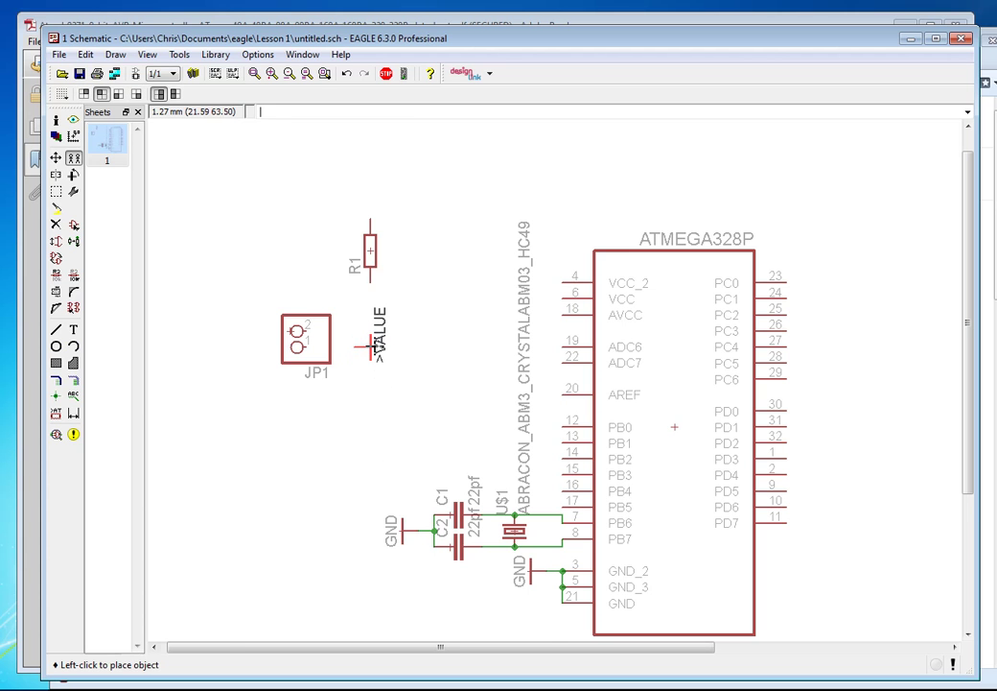
scroll(364, 350, "up", 2)
left_click(369, 347)
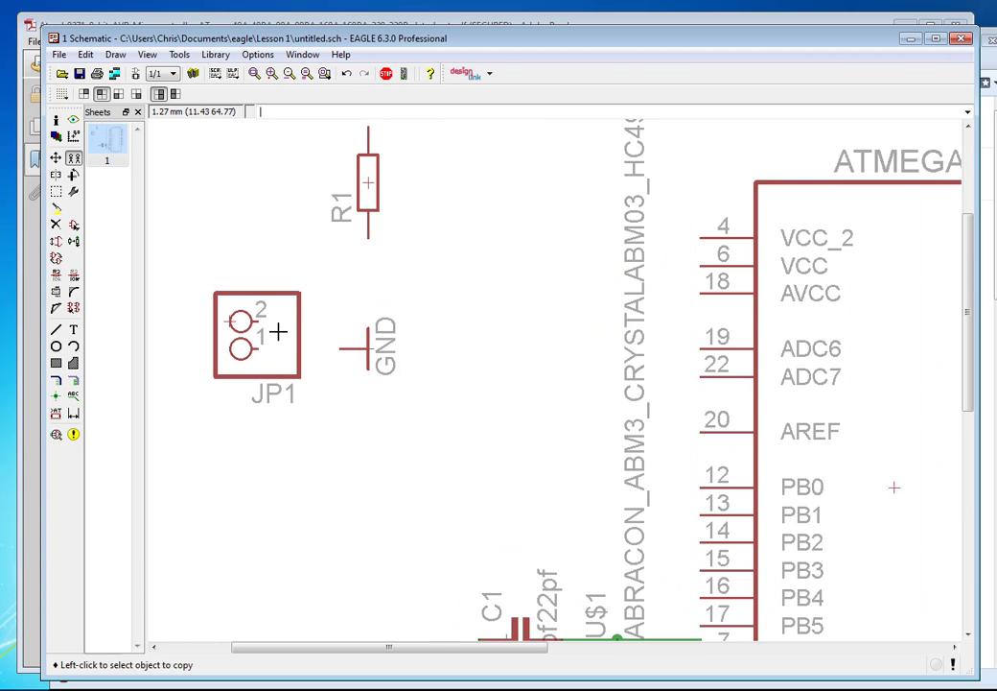
- Wire JP1 pin 1 to the GND symbol beside the connector
left_click(56, 329)
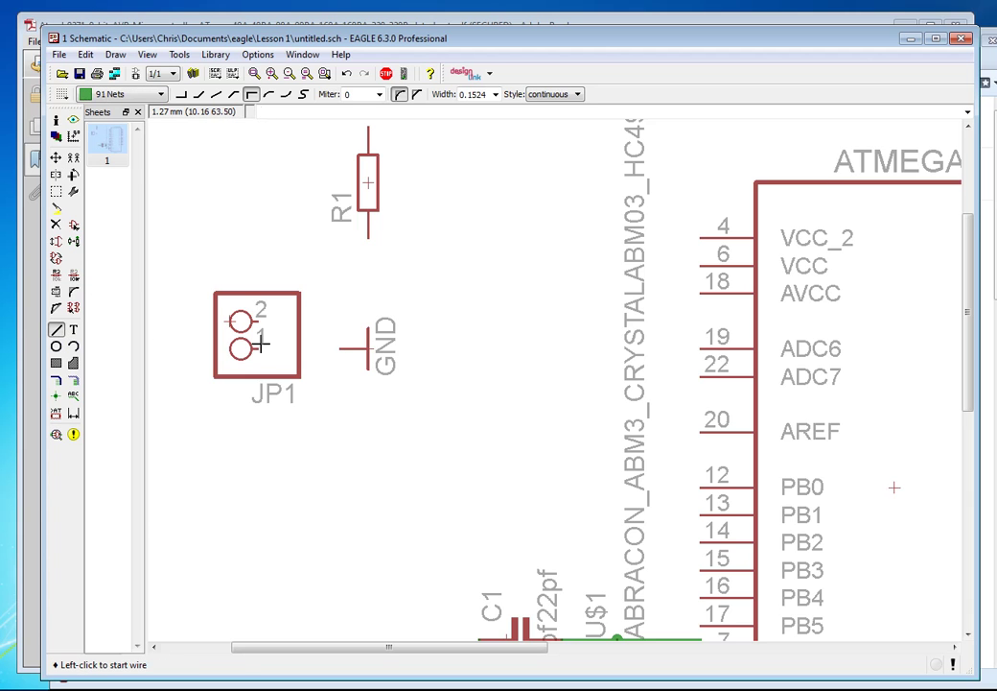
left_click(260, 350)
left_click(368, 348)
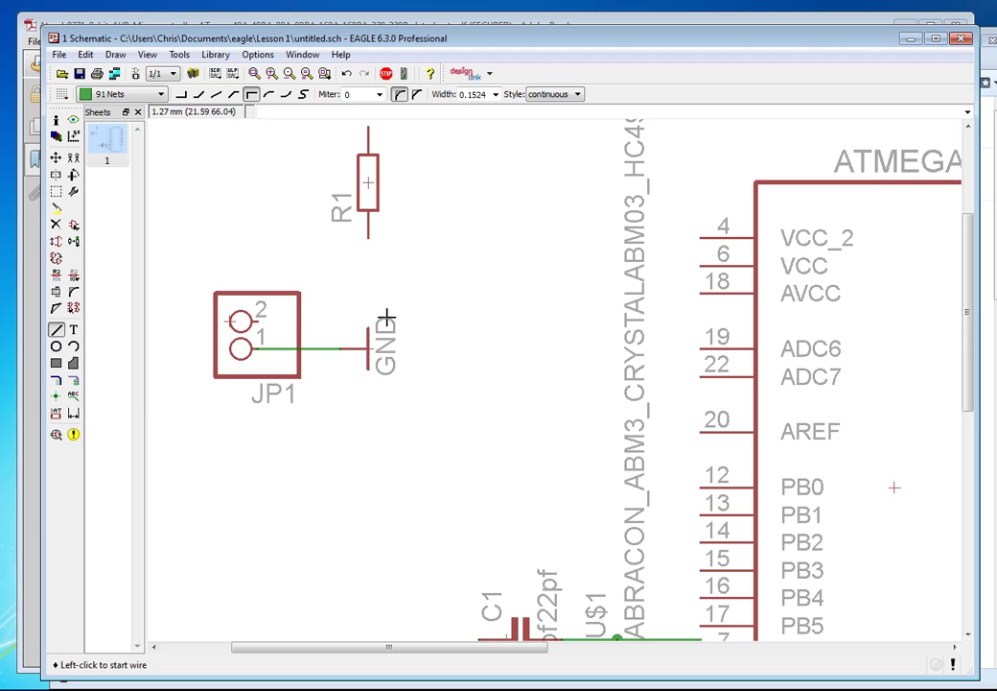
- Draw a short horizontal net stub from JP1 pin 2, ending just outside the connector above the GND wire
middle_click_drag(490, 374, 449, 418)
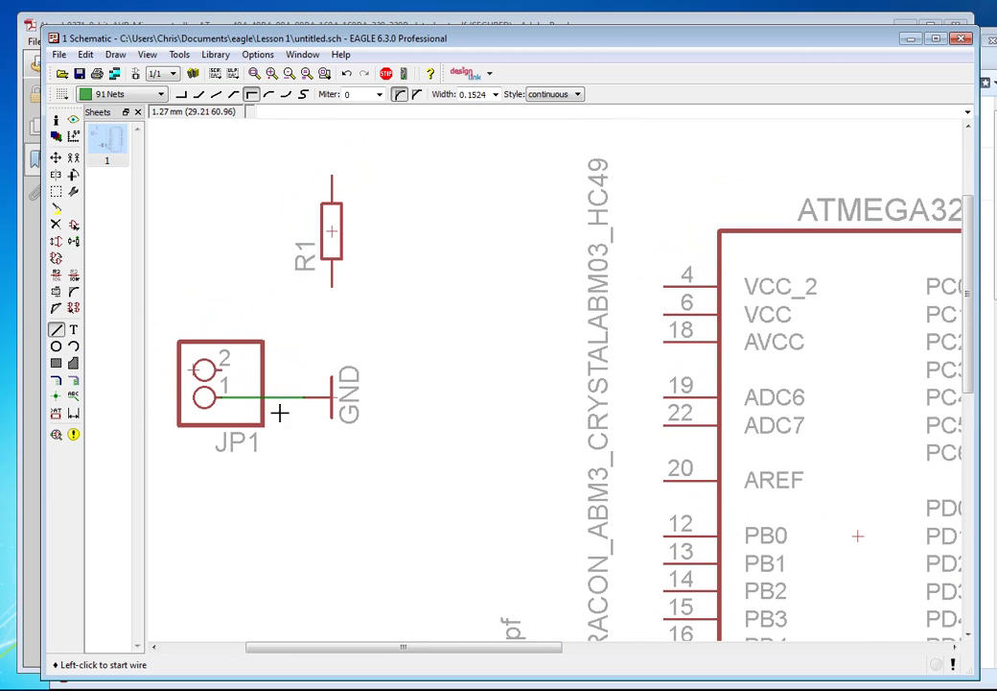
left_click(222, 369)
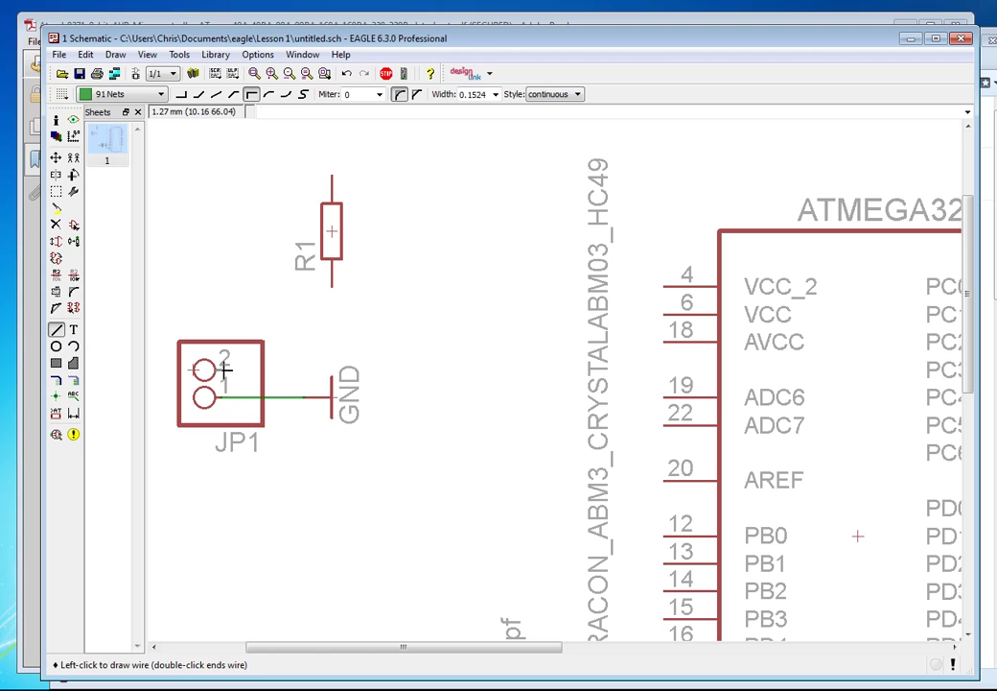
left_click(304, 369)
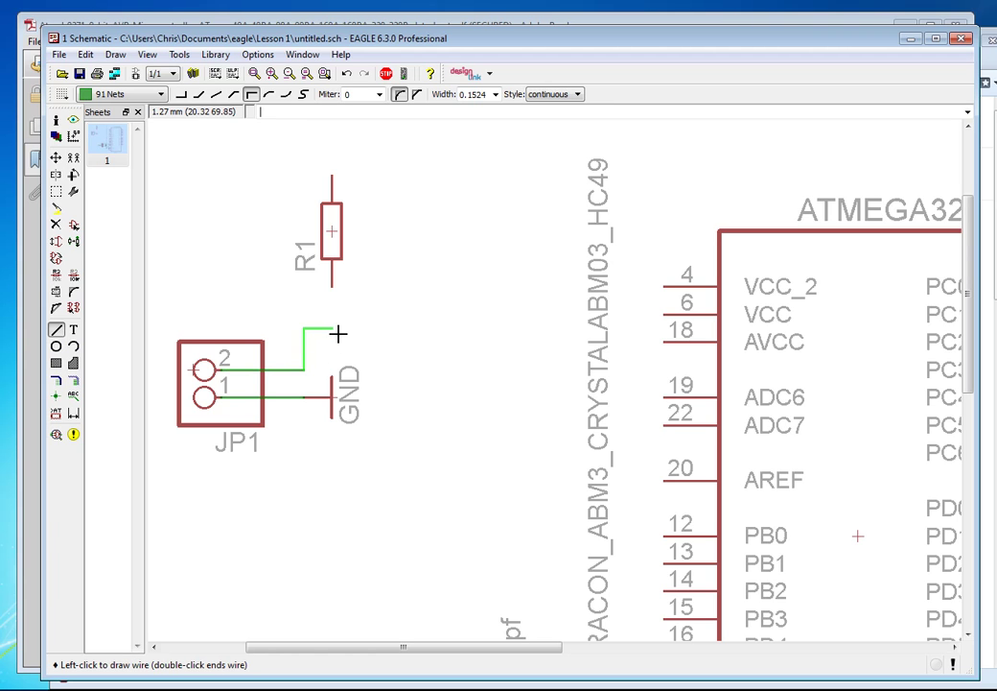
key("Escape")
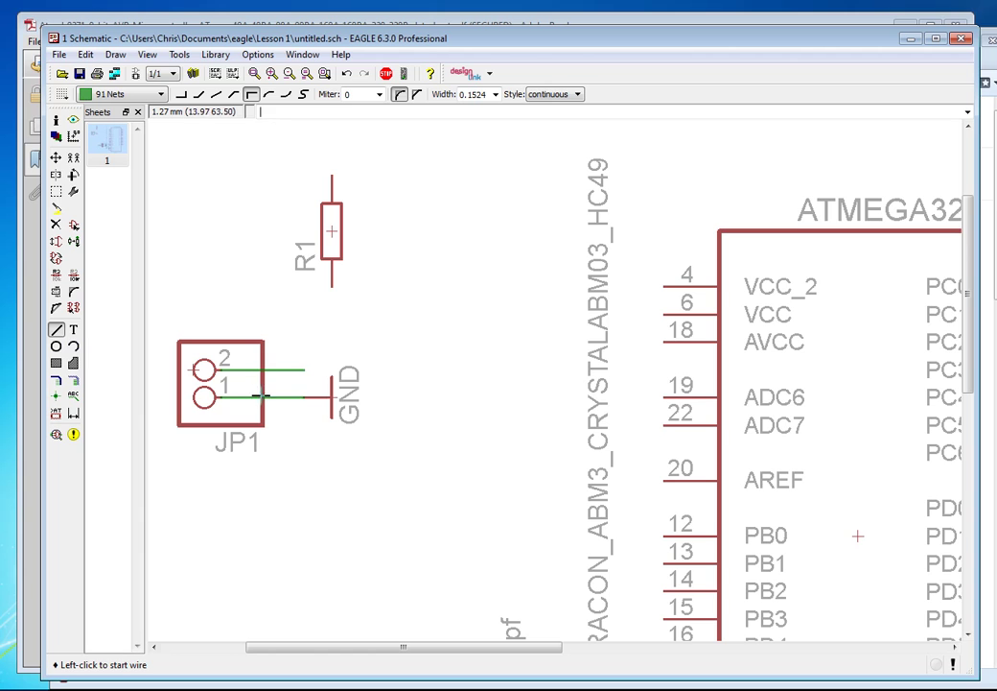
- Place a cross-reference label of size 0.8128 on the free end of the JP1 pin 2 net
left_click(73, 396)
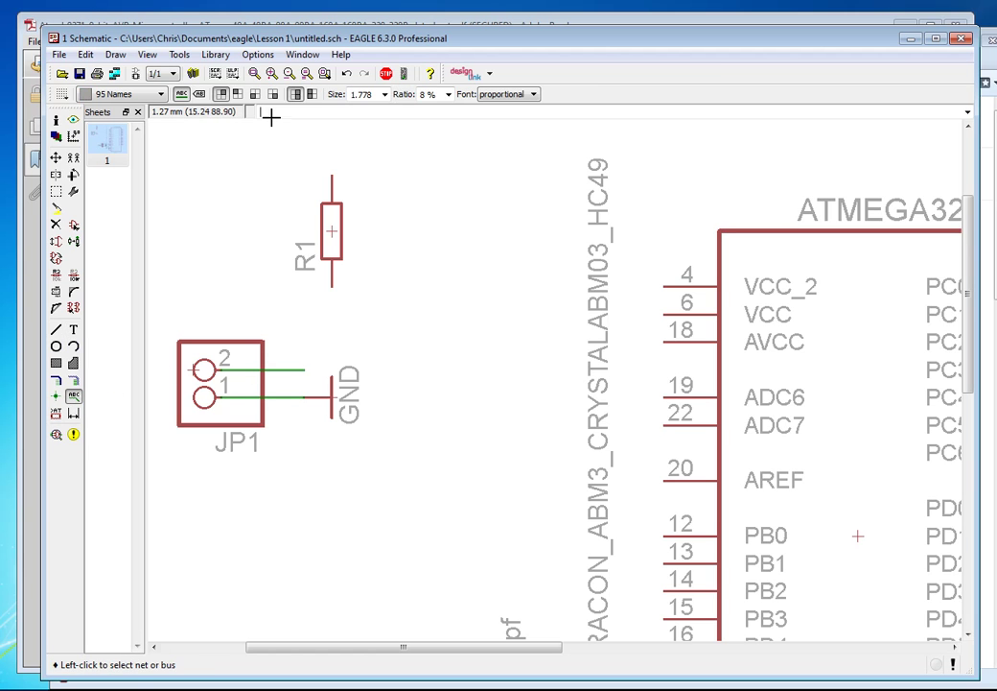
left_click(199, 95)
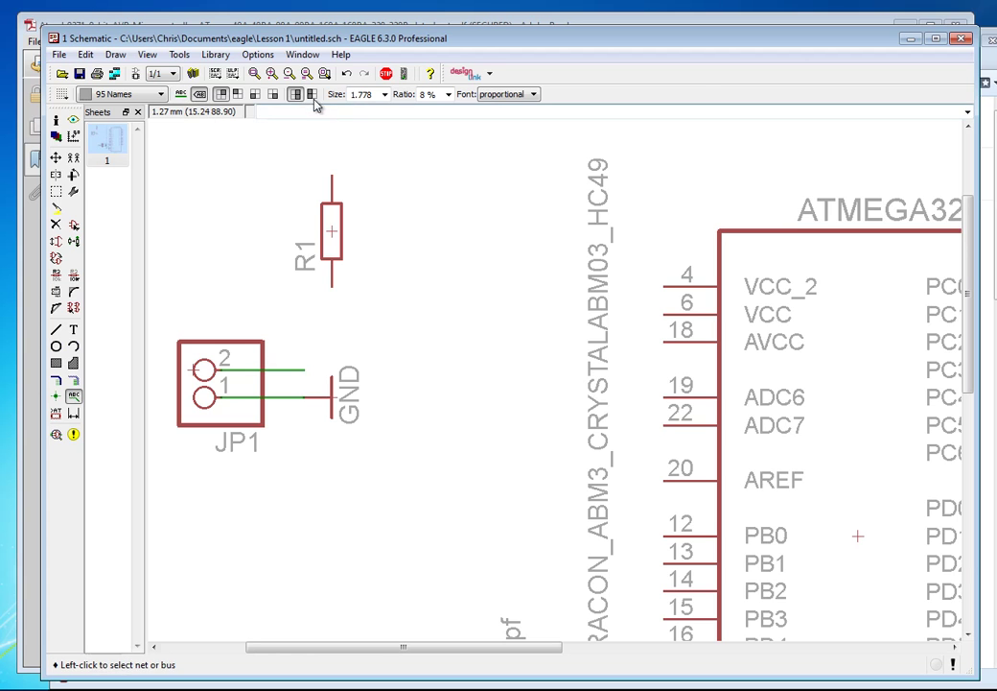
left_click(384, 95)
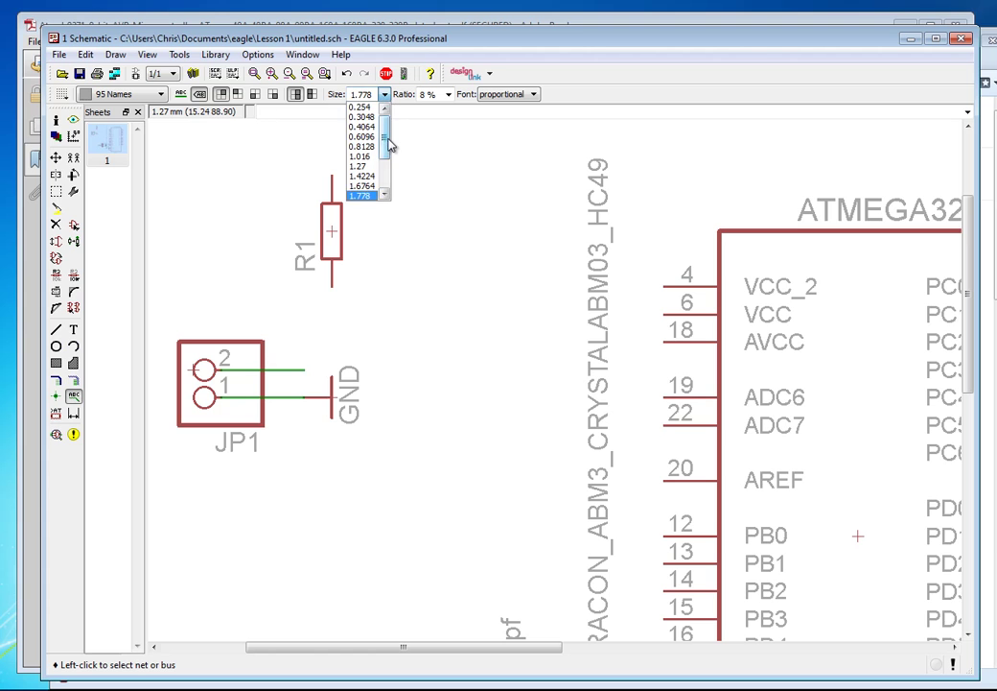
left_click(370, 133)
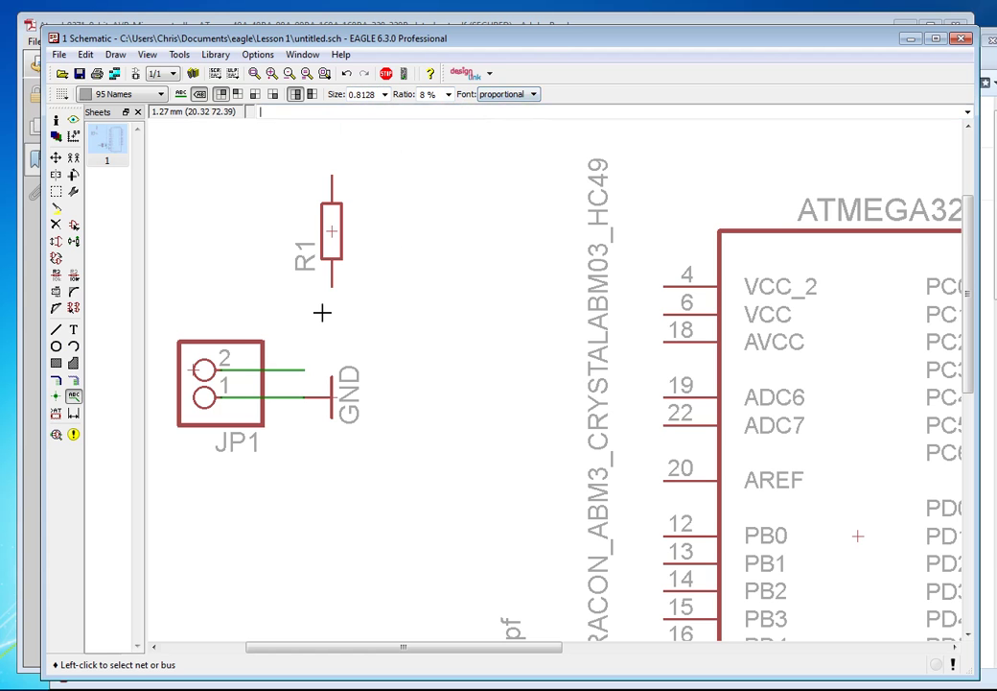
left_click(305, 370)
left_click(307, 371)
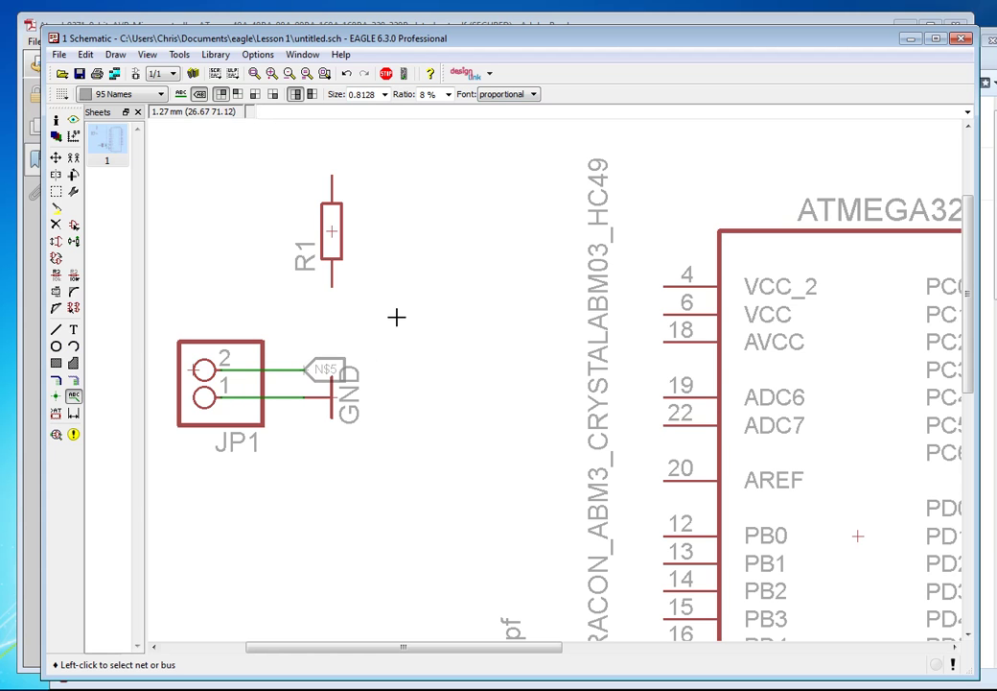
- Rename the net on JP1 pin 2 to VCC
scroll(332, 371, "up", 2)
middle_click_drag(317, 372, 441, 374)
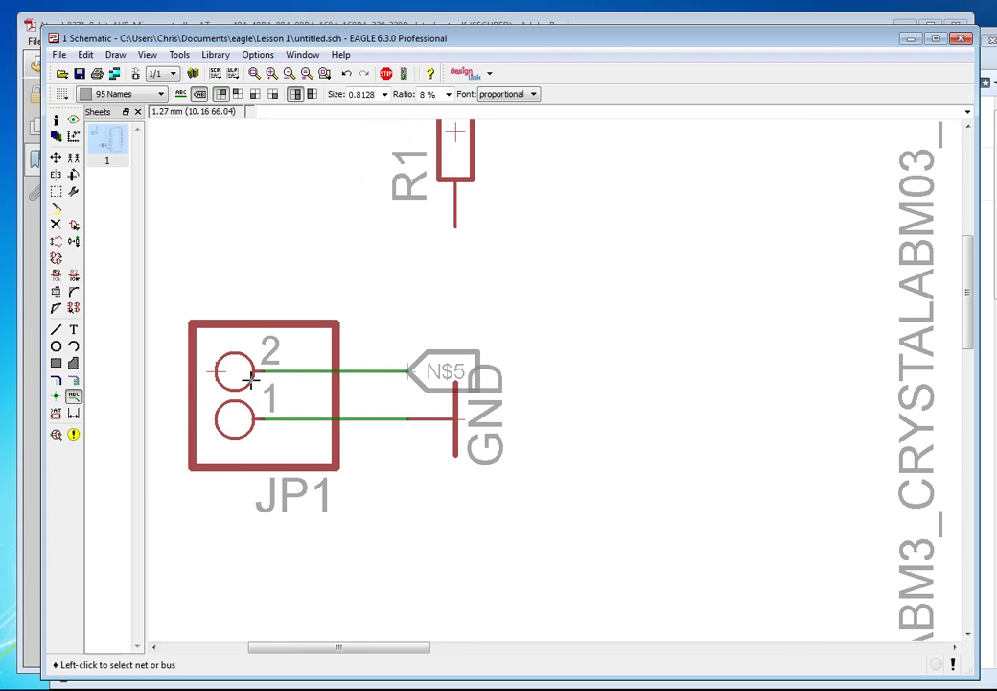
left_click(56, 275)
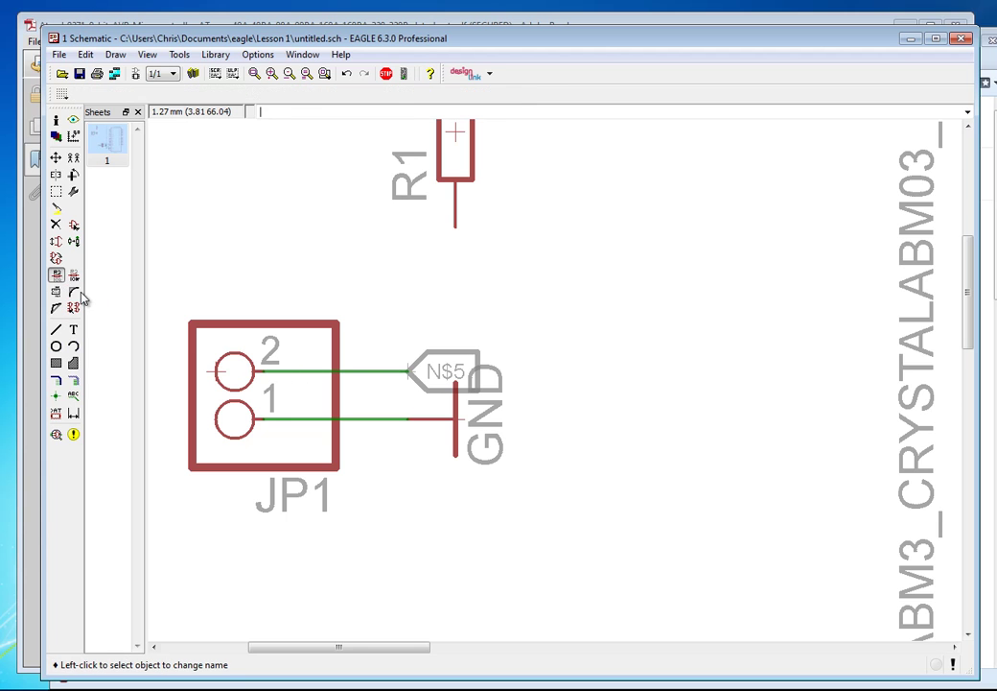
left_click(364, 371)
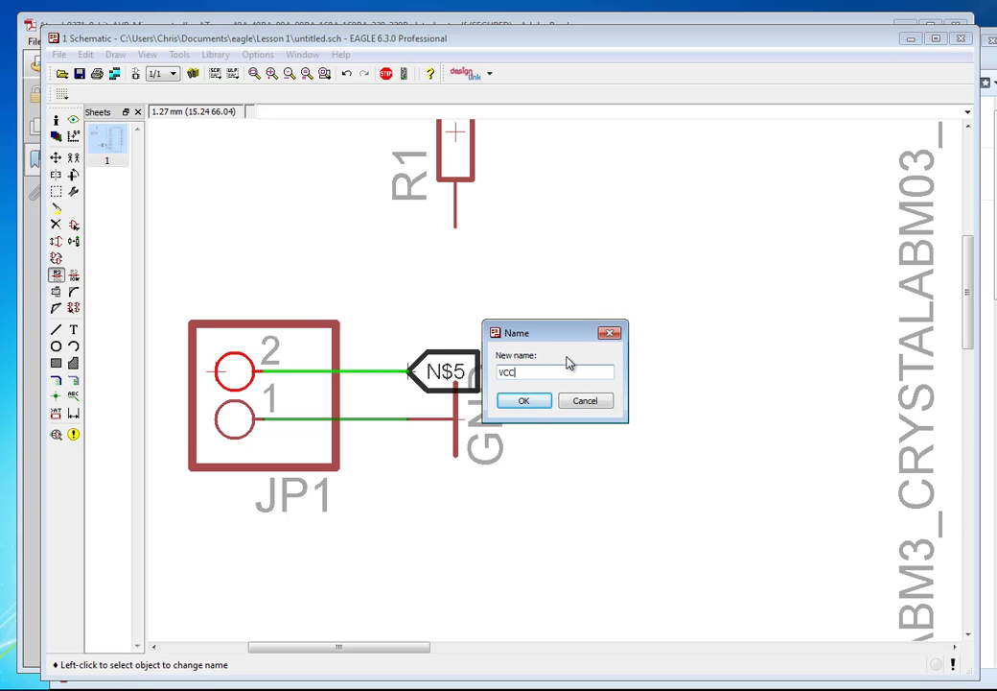
left_click(527, 404)
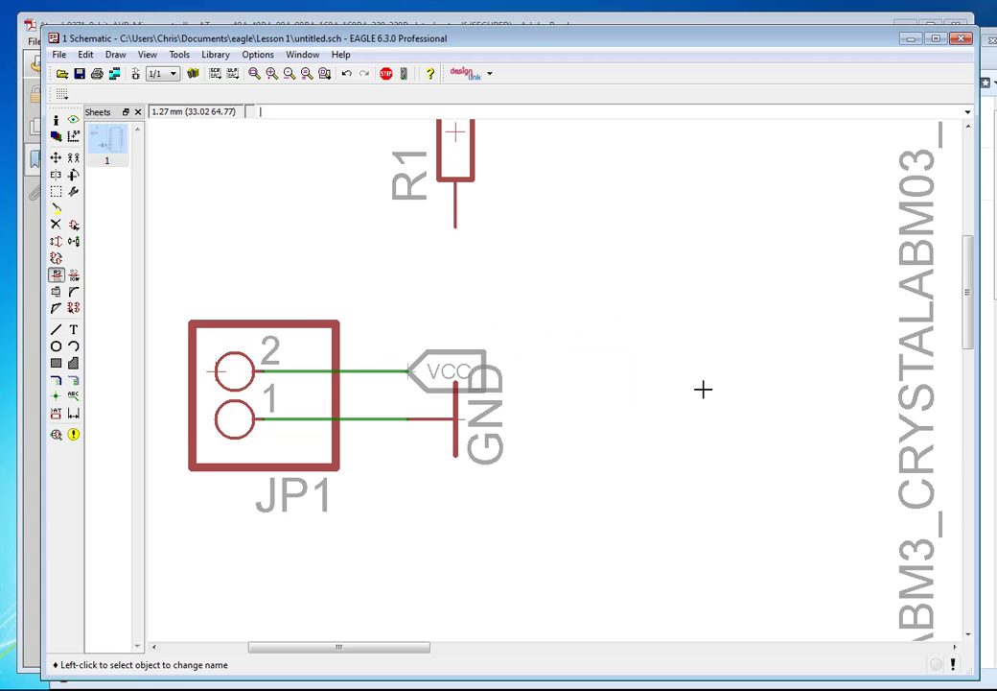
- Draw a short horizontal net stub to the left from the ATMEGA328P's VCC_2 pin (pin 4)
middle_click_drag(703, 389, 474, 435)
scroll(648, 455, "down", 3)
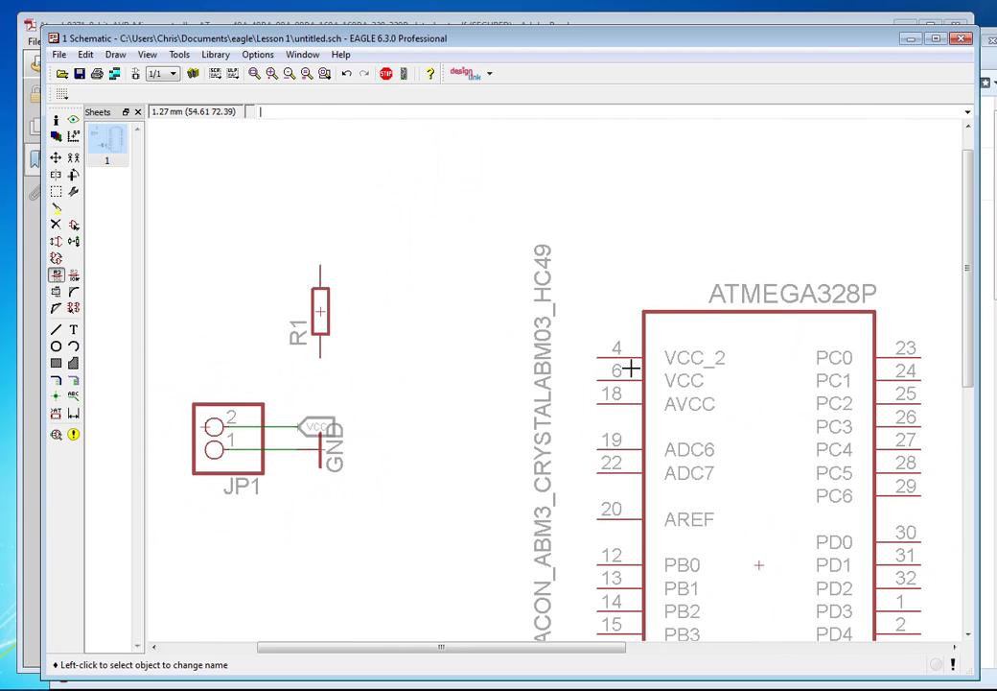
middle_click_drag(621, 389, 587, 362)
left_click(56, 329)
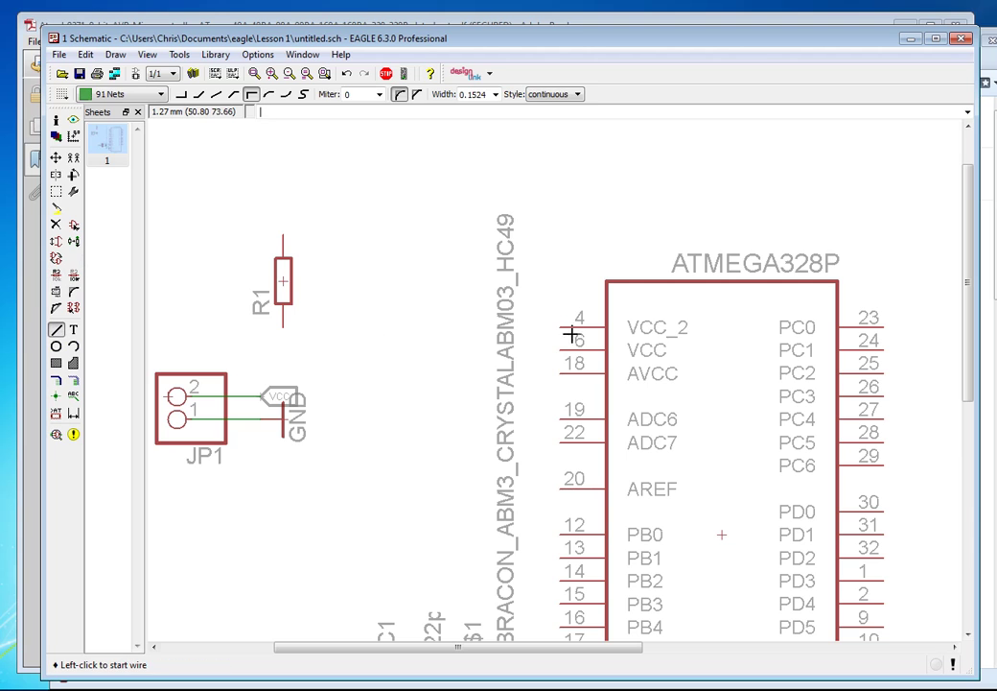
left_click(559, 351)
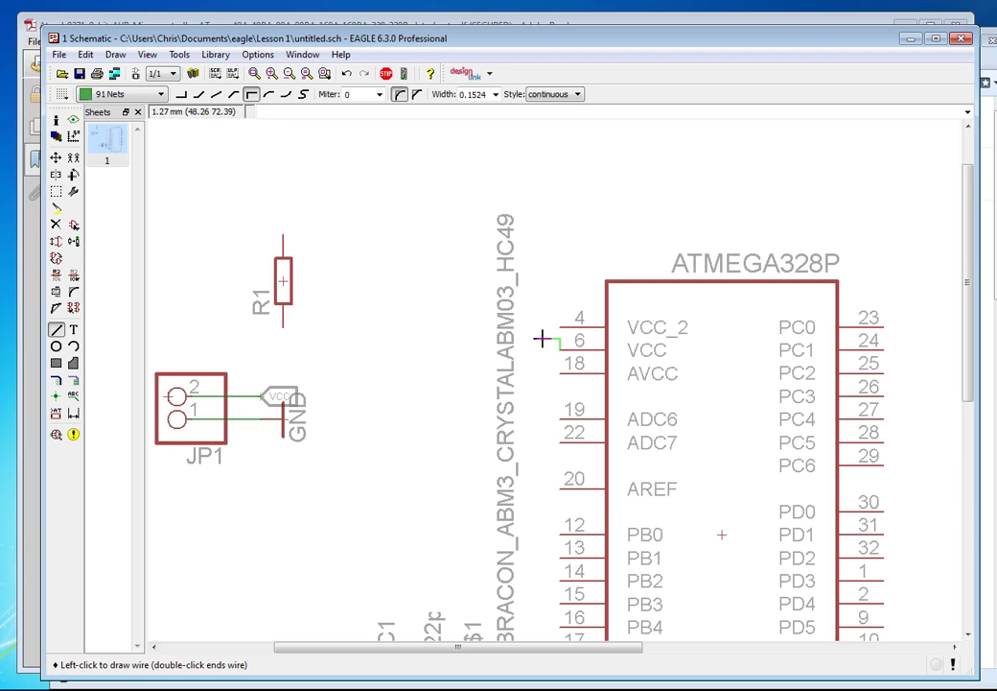
key("Escape")
left_click(558, 329)
double_click(543, 324)
- Place a cross-reference label on the free end of the VCC_2 net stub, rotated to extend away from the chip
scroll(543, 324, "up", 3)
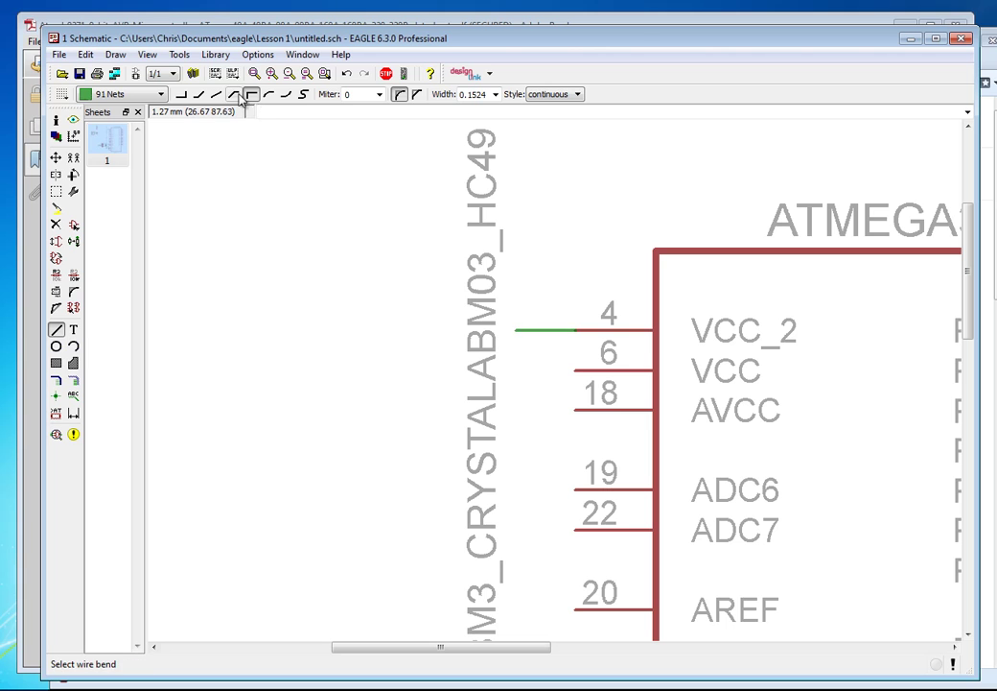
left_click(74, 399)
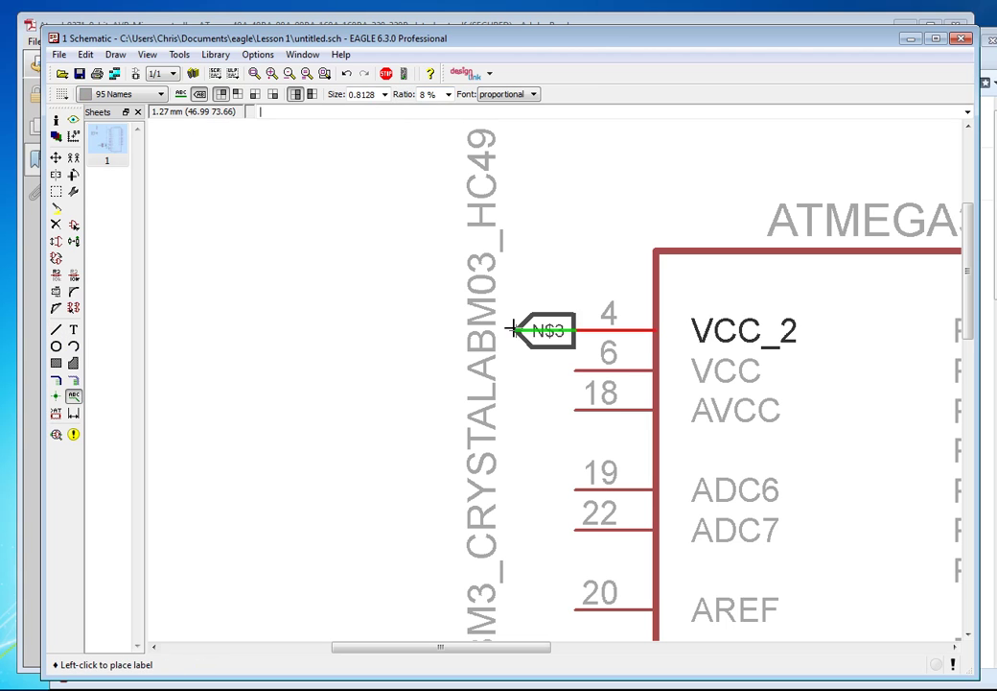
middle_click(513, 329)
left_click(515, 330)
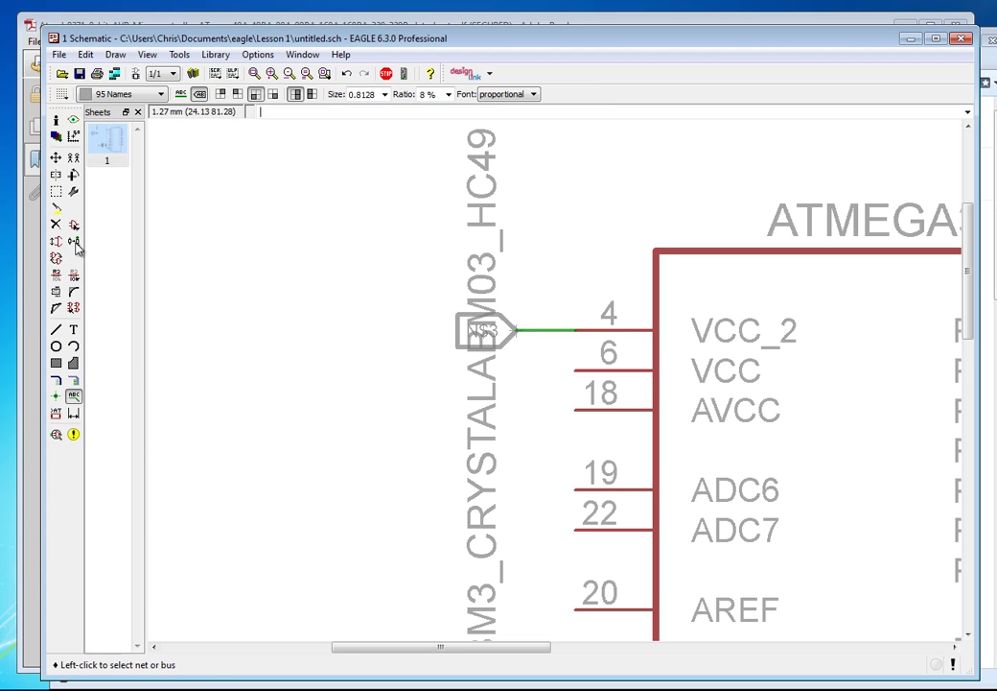
- Move the cross-reference label on the ATMEGA328P's VCC_2 net further from the chip, clear of the crystal's vertical text
middle_click_drag(274, 374, 490, 325)
scroll(490, 325, "down", 2)
scroll(658, 300, "up", 2)
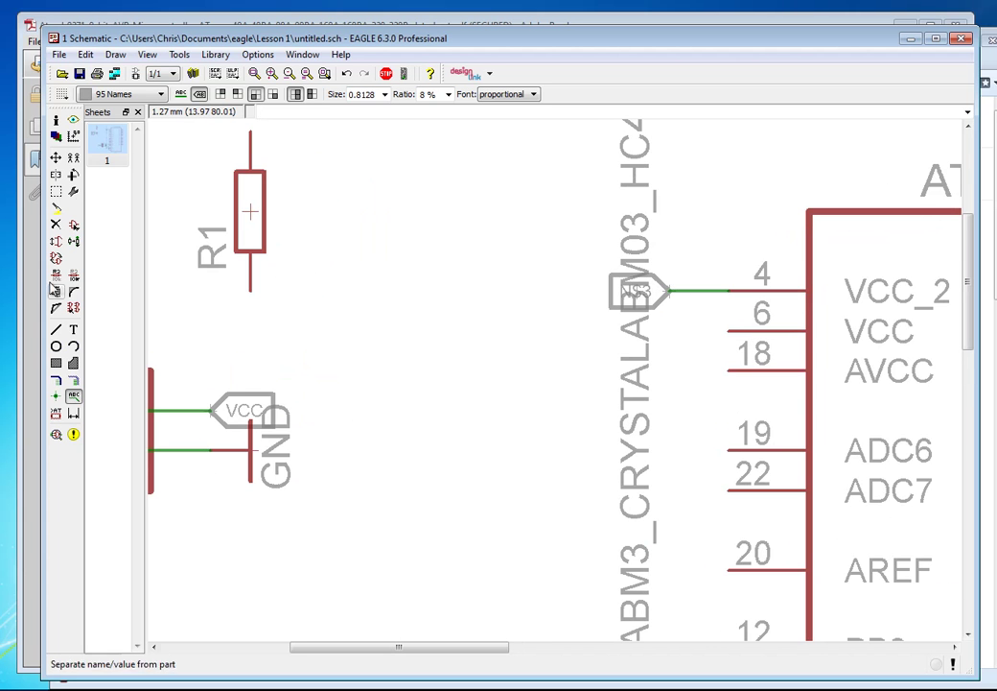
left_click(56, 158)
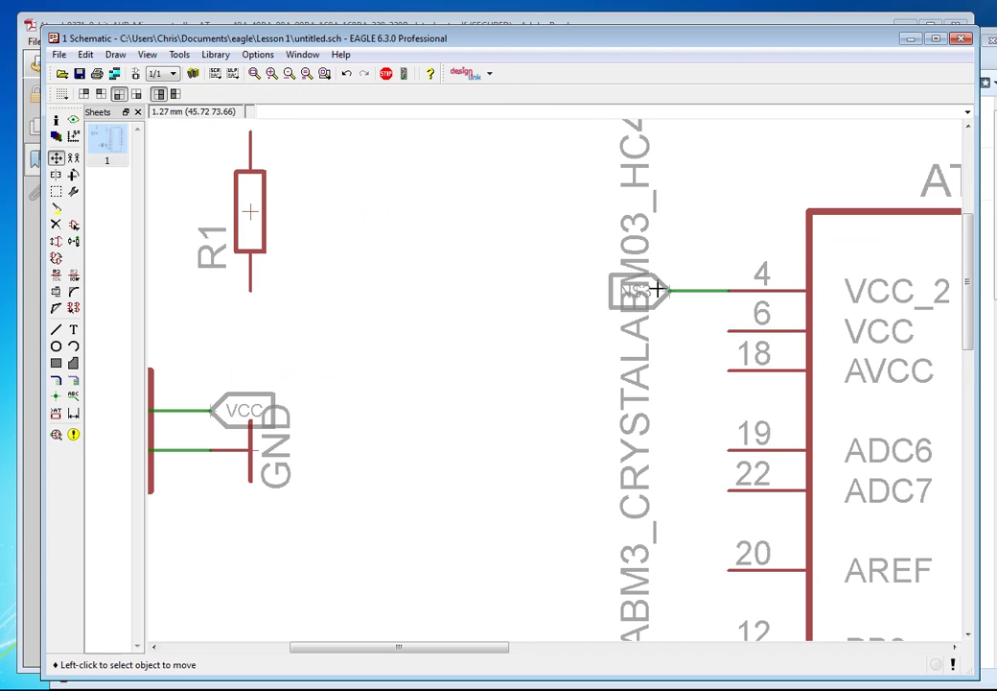
left_click(635, 289)
left_click(555, 291)
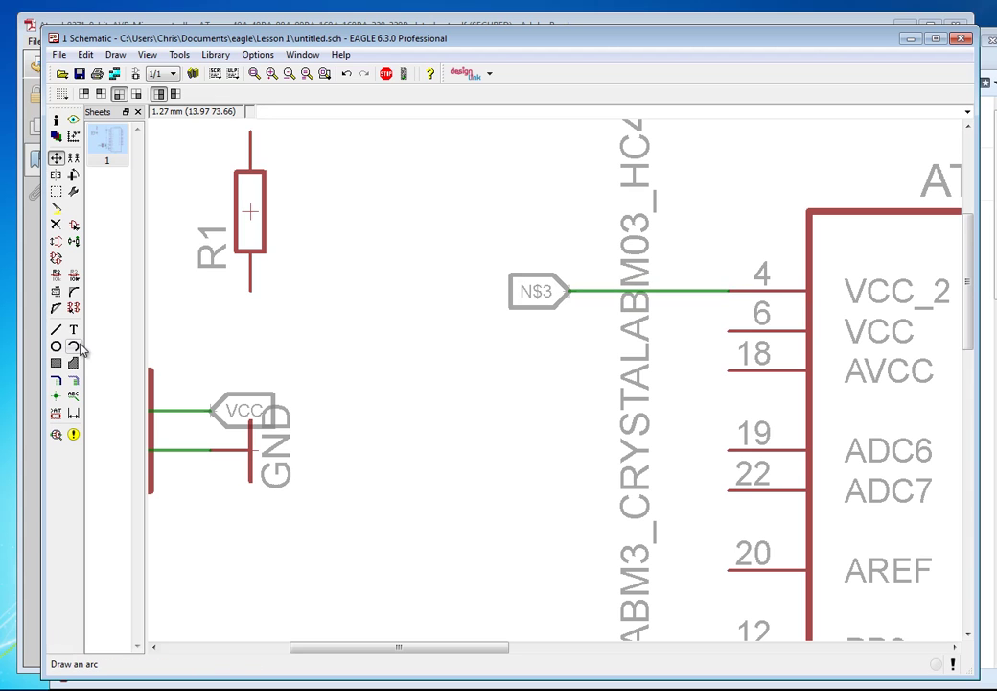
- Rename the net on the ATMEGA328P's VCC_2 pin to VCC and accept connecting it to the existing VCC net
left_click(56, 274)
scroll(349, 425, "left", 3, "shift")
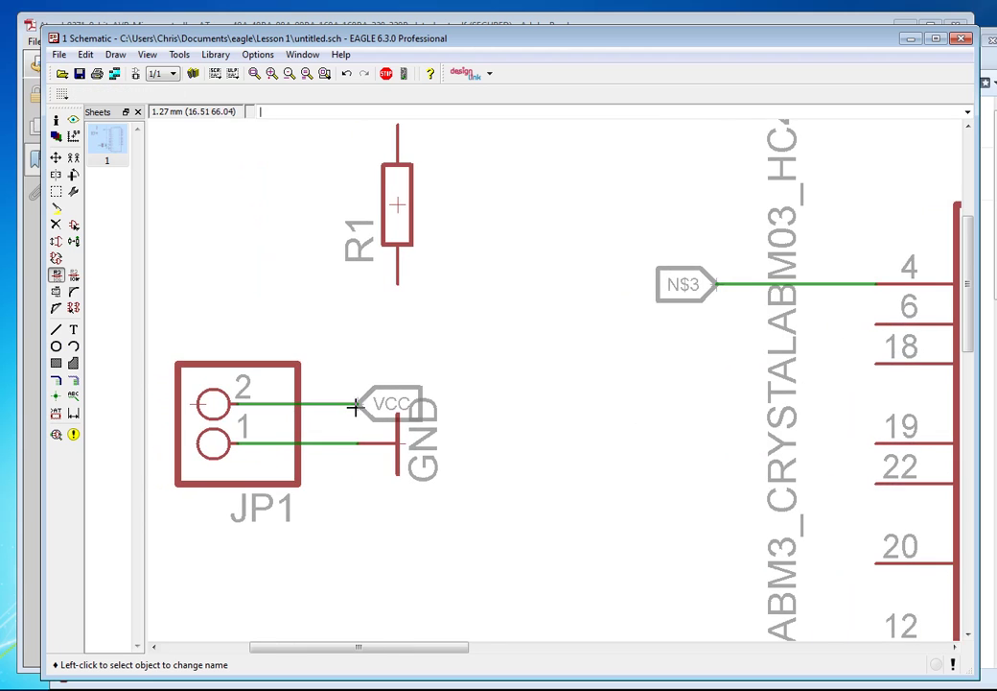
scroll(784, 327, "up", 1)
scroll(691, 328, "right", 3, "shift")
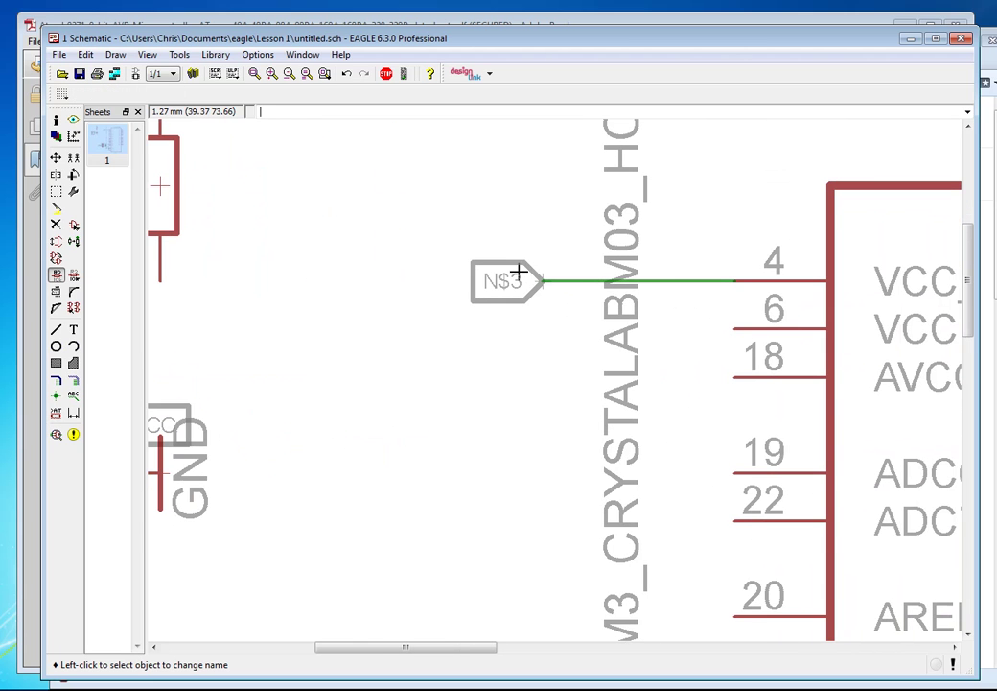
left_click(581, 280)
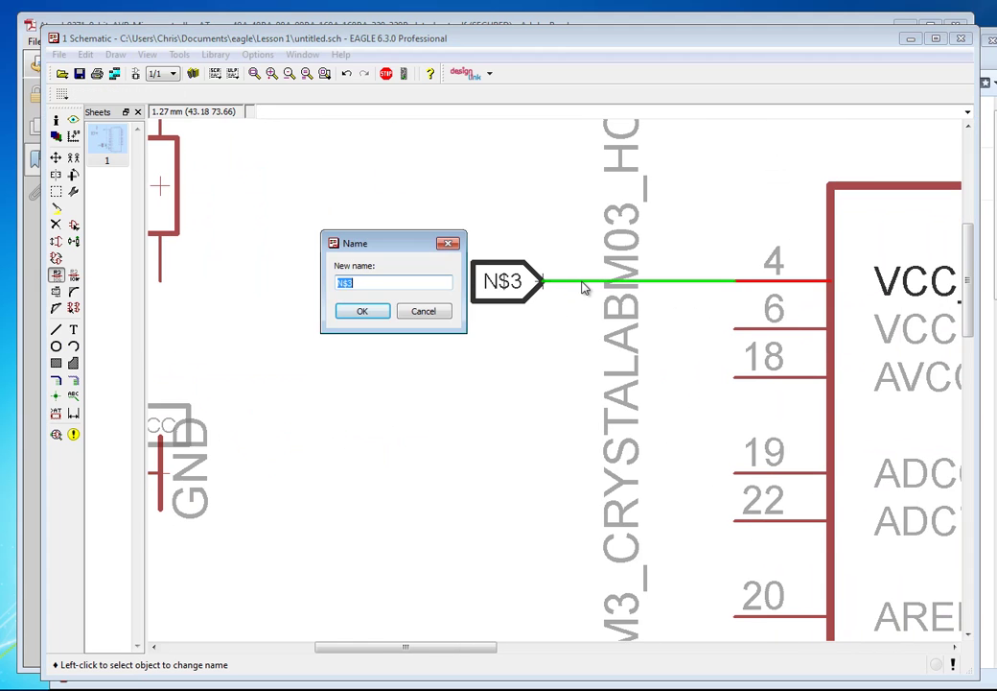
type("vcc")
key("Return")
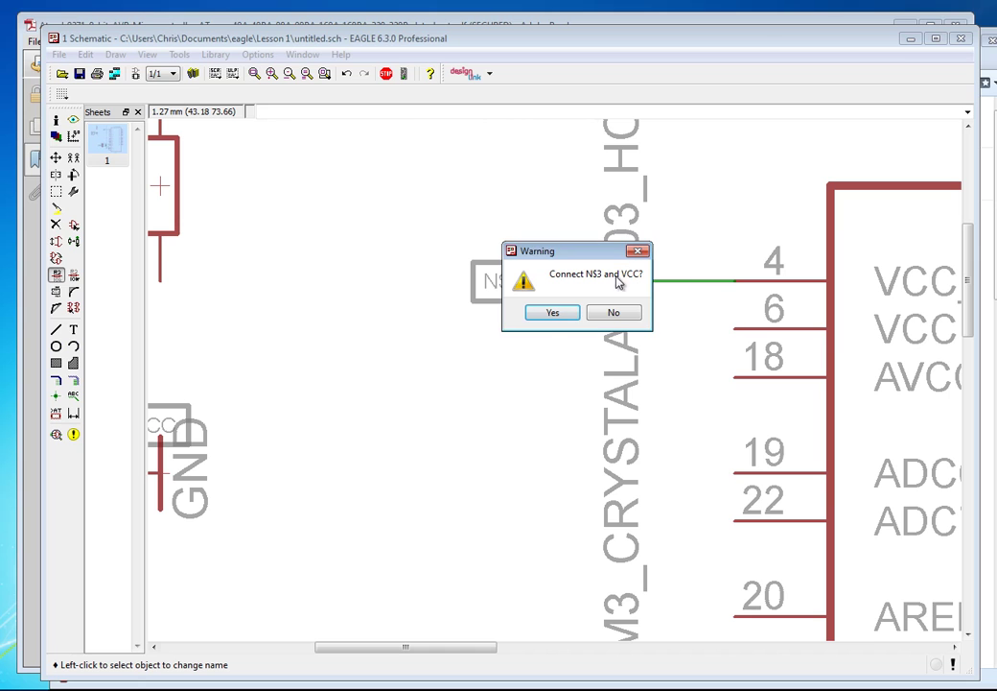
left_click(552, 312)
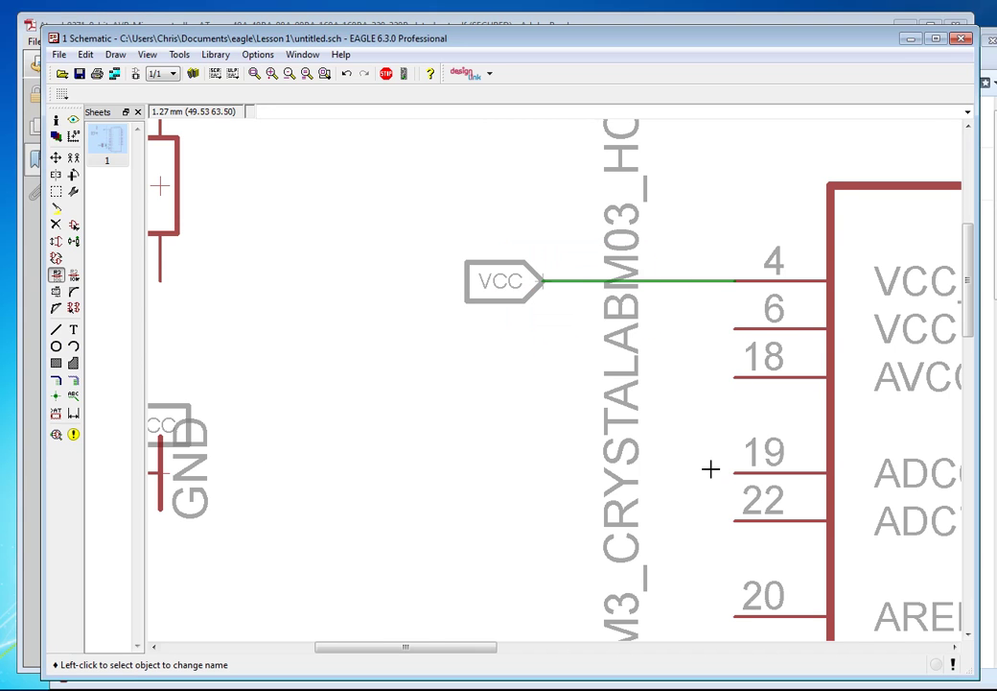
- Draw a vertical net joining the ATMEGA328P's VCC_2, VCC and AVCC pins (4, 6 and 18)
middle_click_drag(513, 448, 404, 430)
left_click(56, 329)
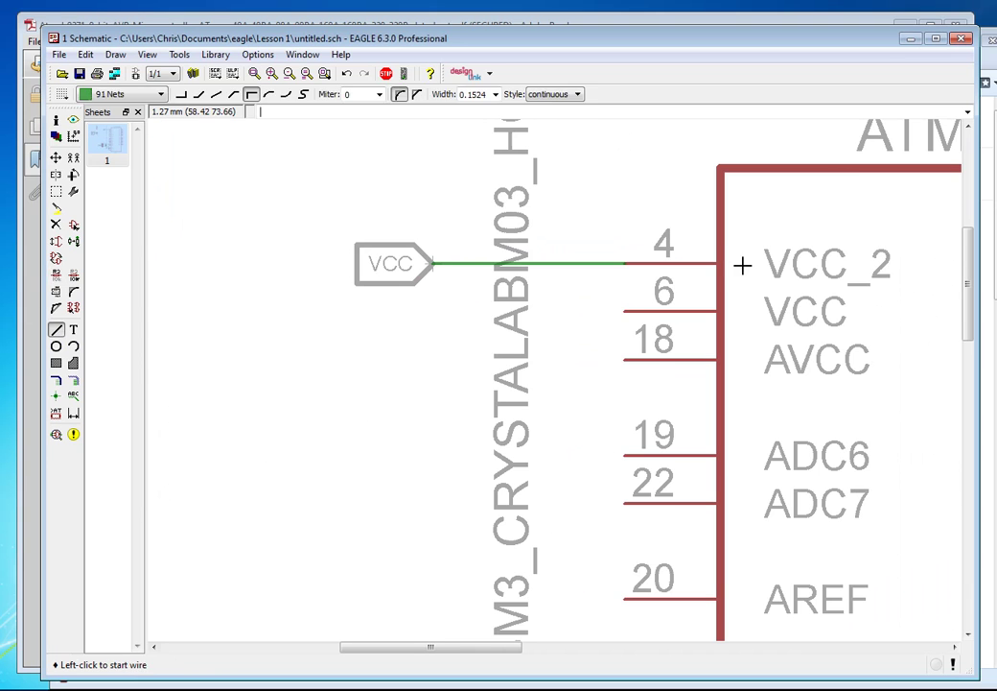
left_click(626, 264)
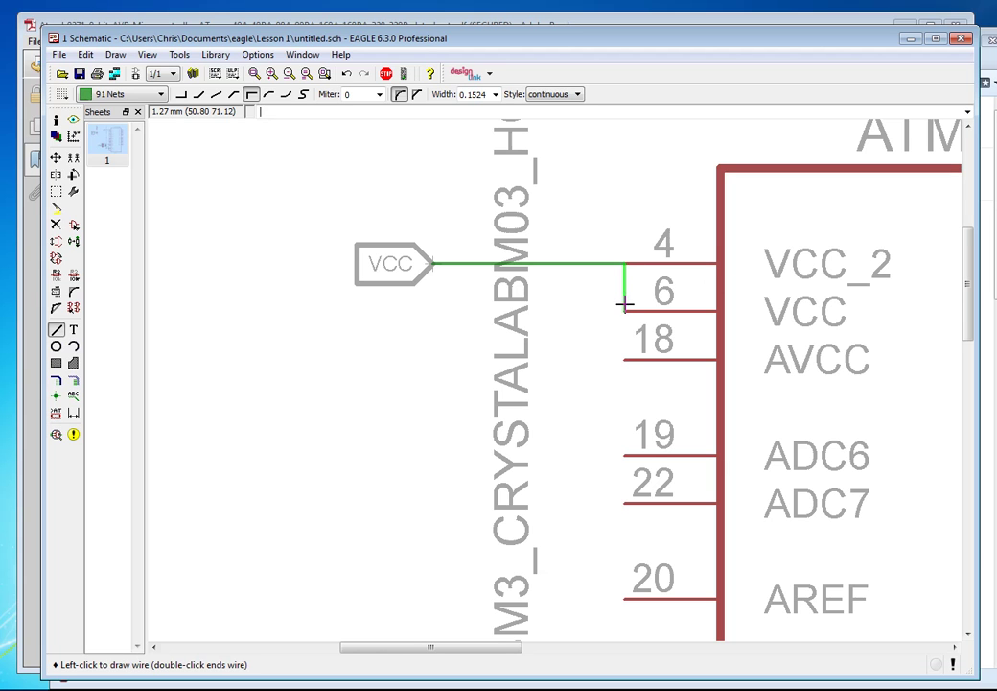
left_click(625, 359)
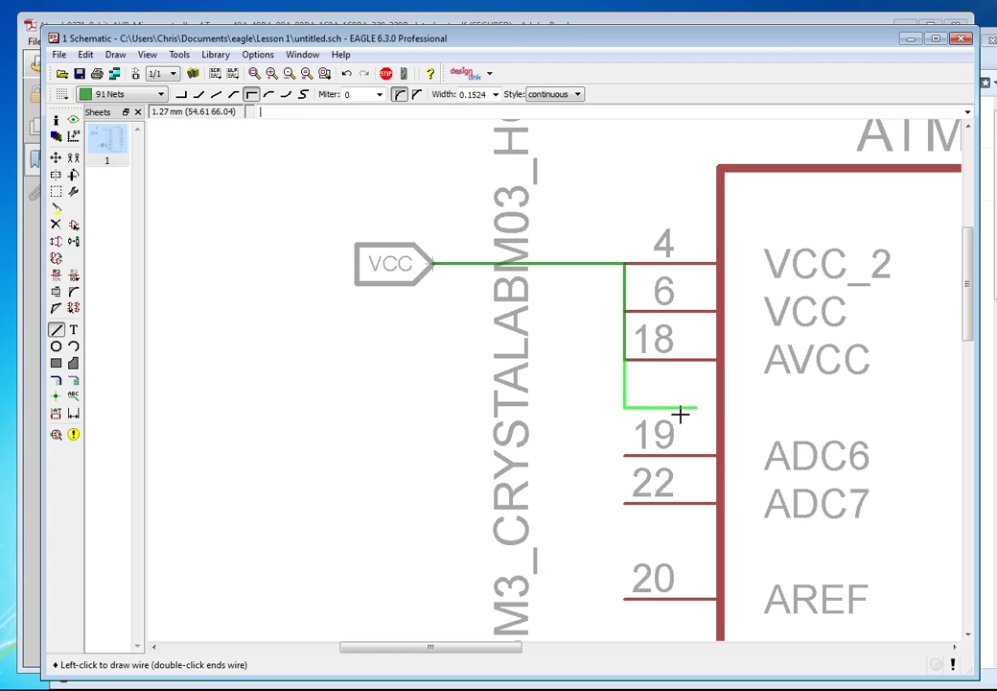
key("Escape")
- Set the value of resistor R1 to 10k
middle_click_drag(628, 418, 501, 394)
scroll(553, 339, "down", 4)
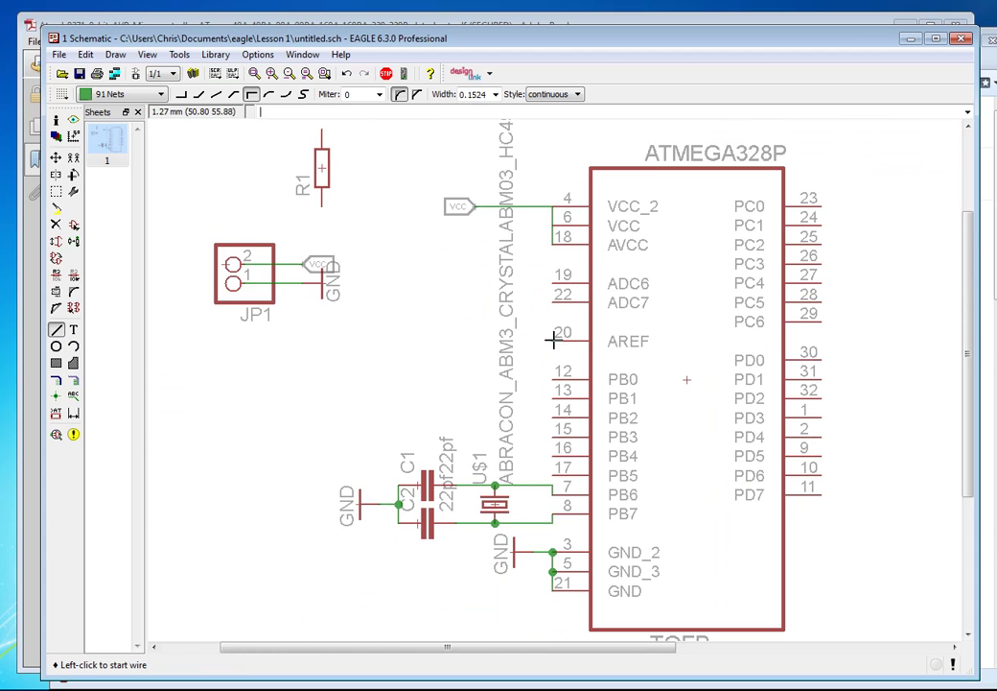
middle_click_drag(467, 318, 448, 356)
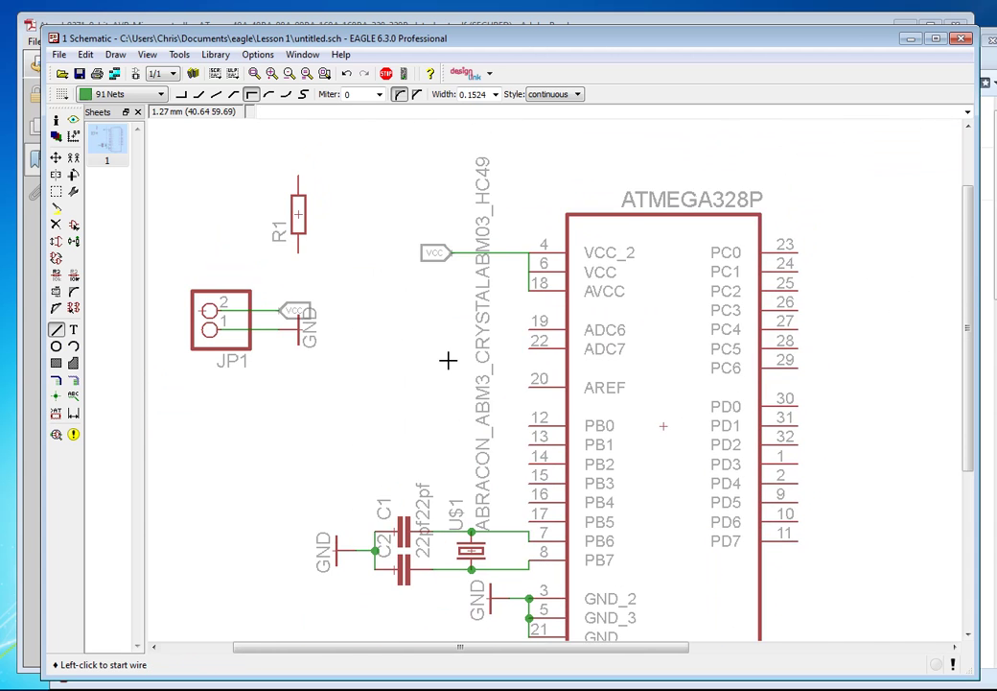
left_click(55, 158)
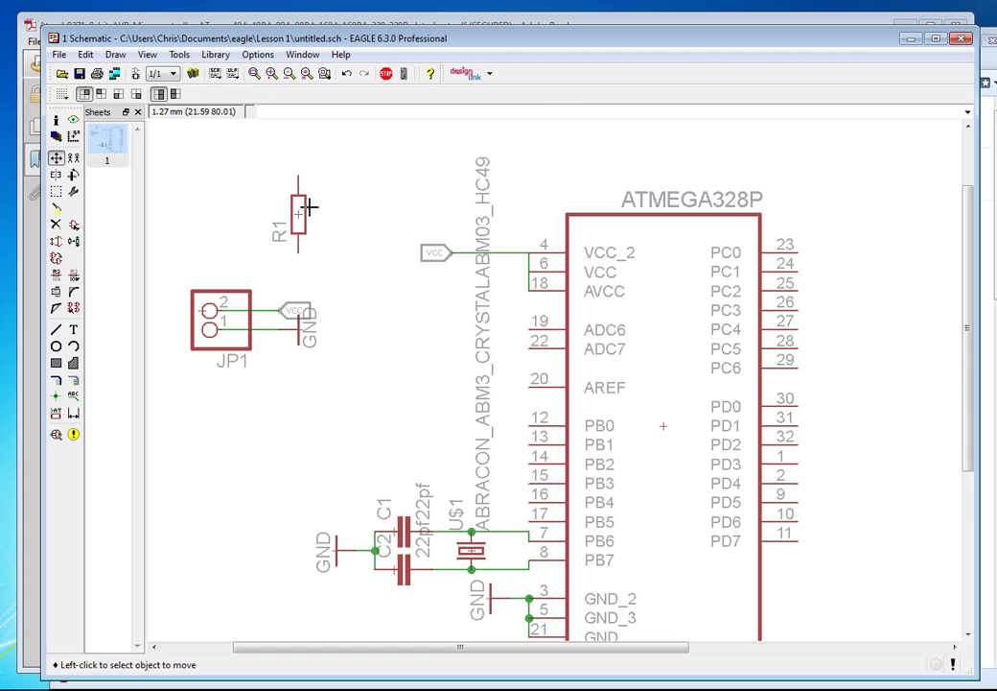
left_click(74, 278)
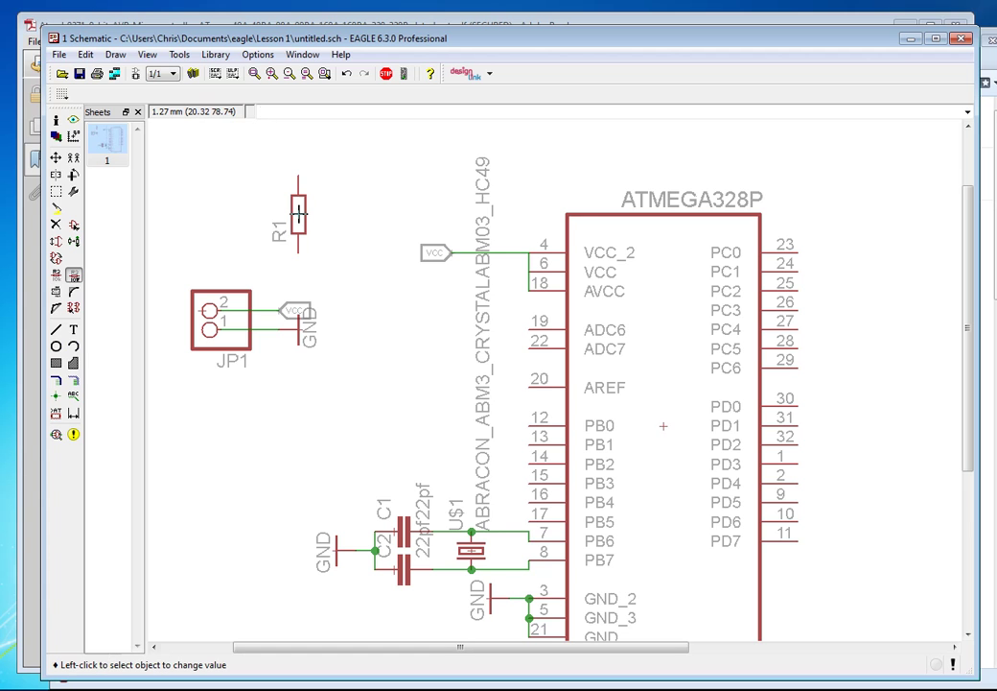
left_click(299, 215)
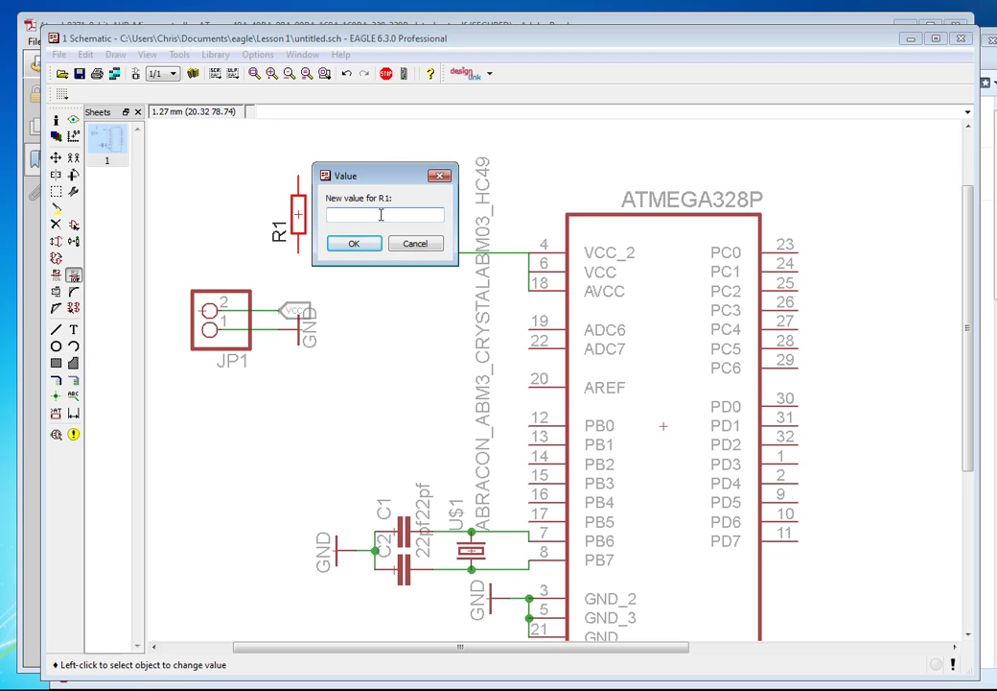
type("10k")
left_click(354, 243)
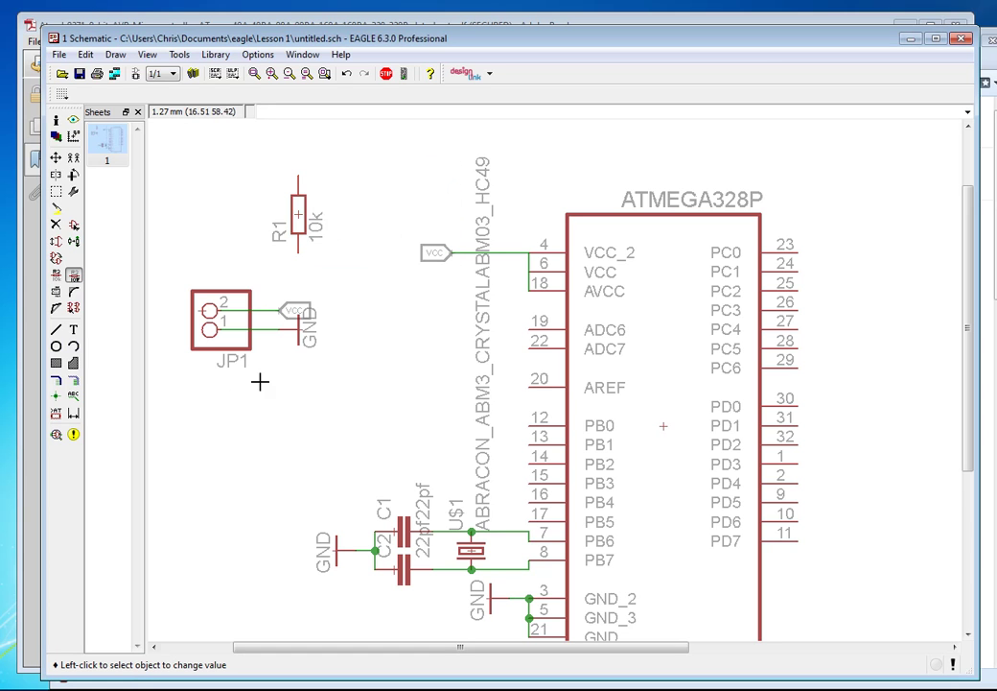
- Check the RESET pin on the 32-pin TQFP pinout in the ATmega datasheet in Adobe Reader, and return to the EAGLE schematic
middle_click_drag(663, 494, 650, 451)
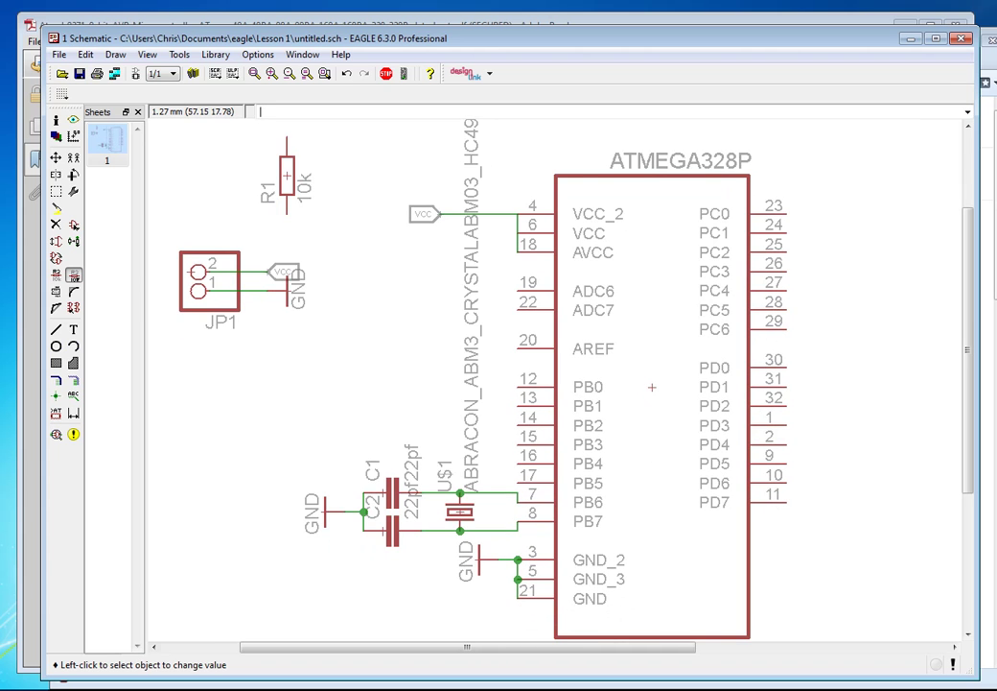
key("alt+Tab")
left_click(376, 278)
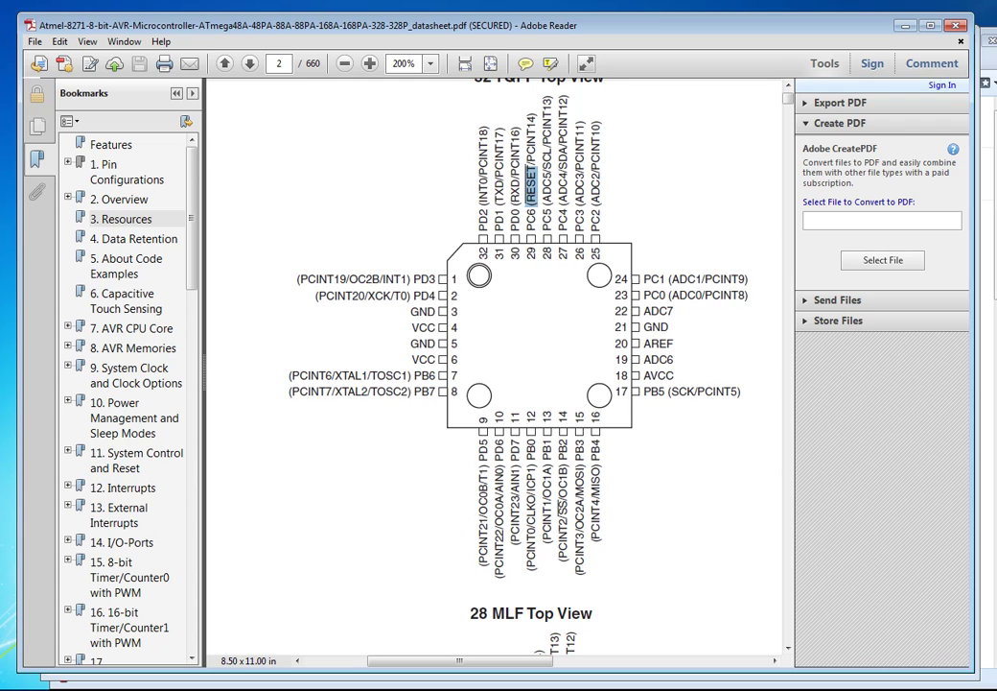
key("alt+Tab")
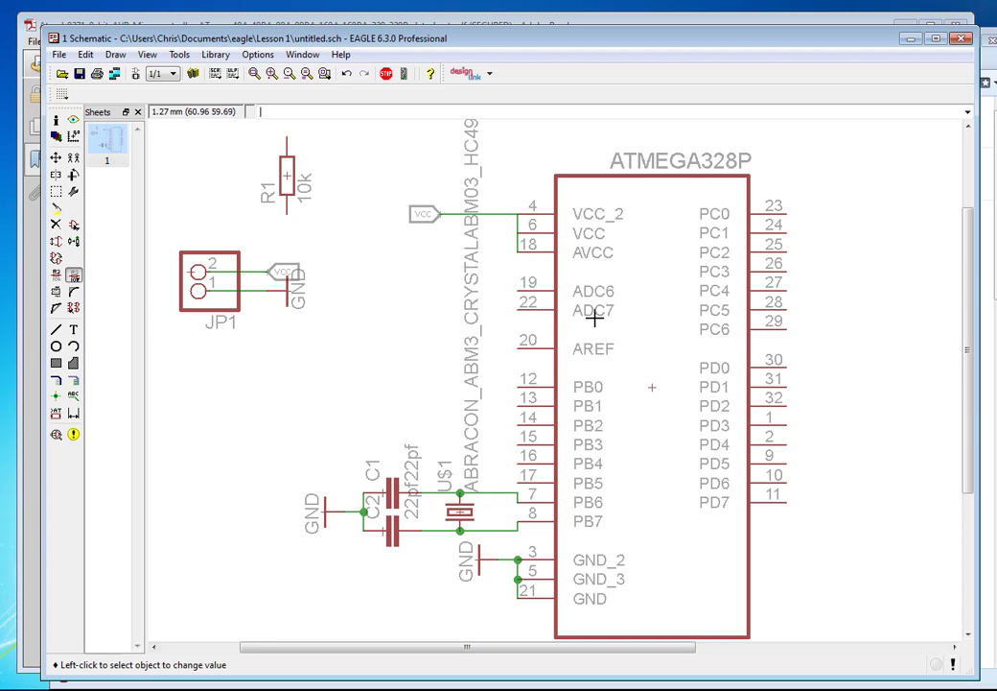
- Move resistor R1 beside the ATMEGA328P's PC6 pin (29), rotated to horizontal and aligned with that pin
scroll(814, 344, "right", 2)
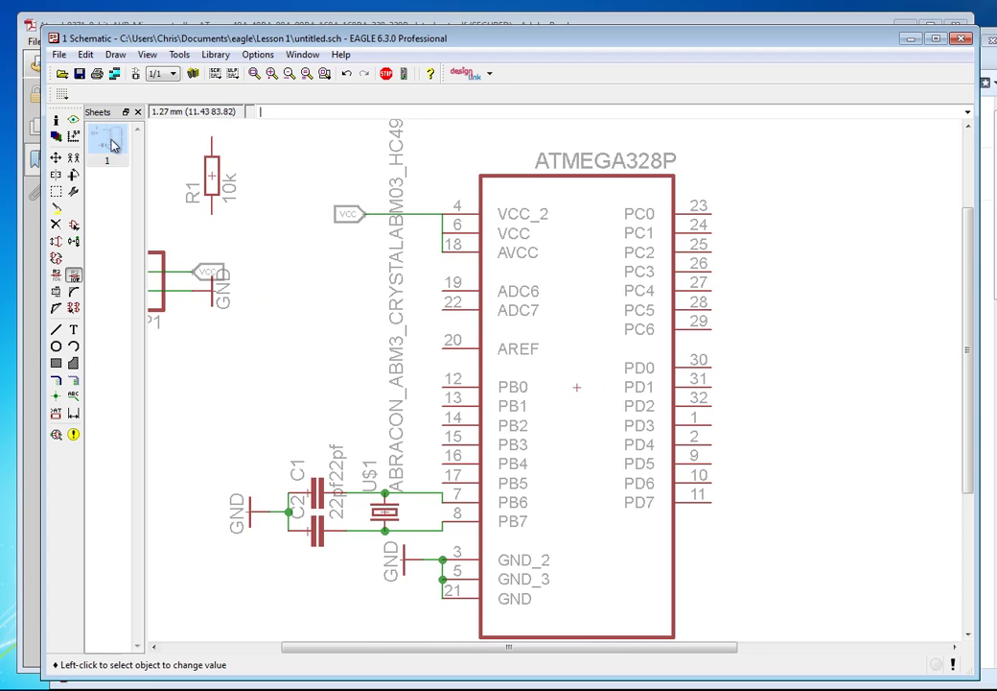
left_click(56, 157)
left_click(219, 177)
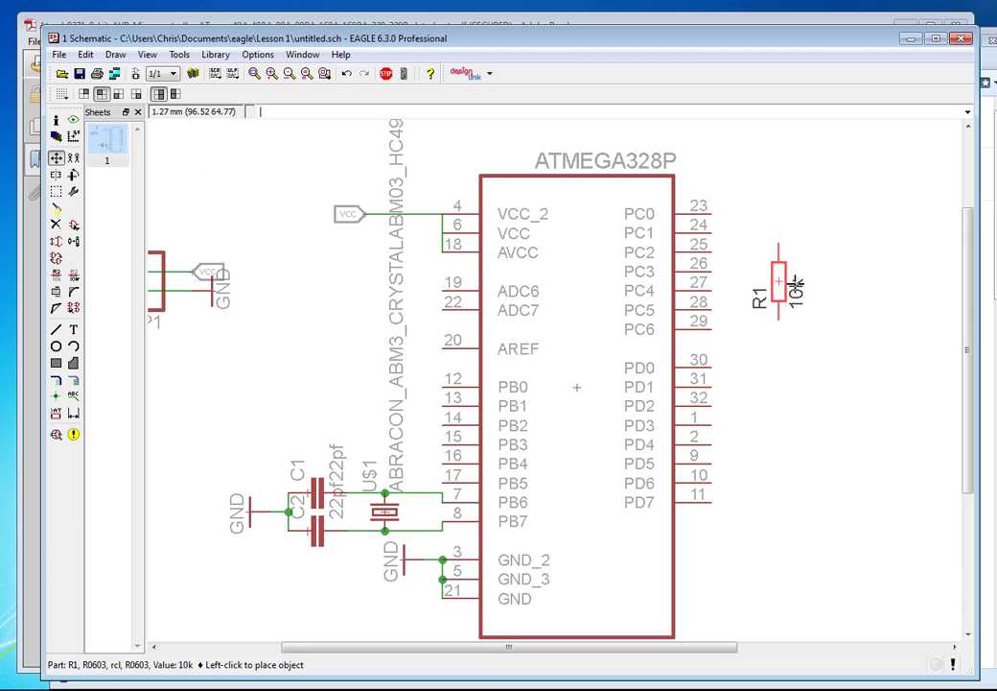
right_click(781, 331)
left_click(782, 331)
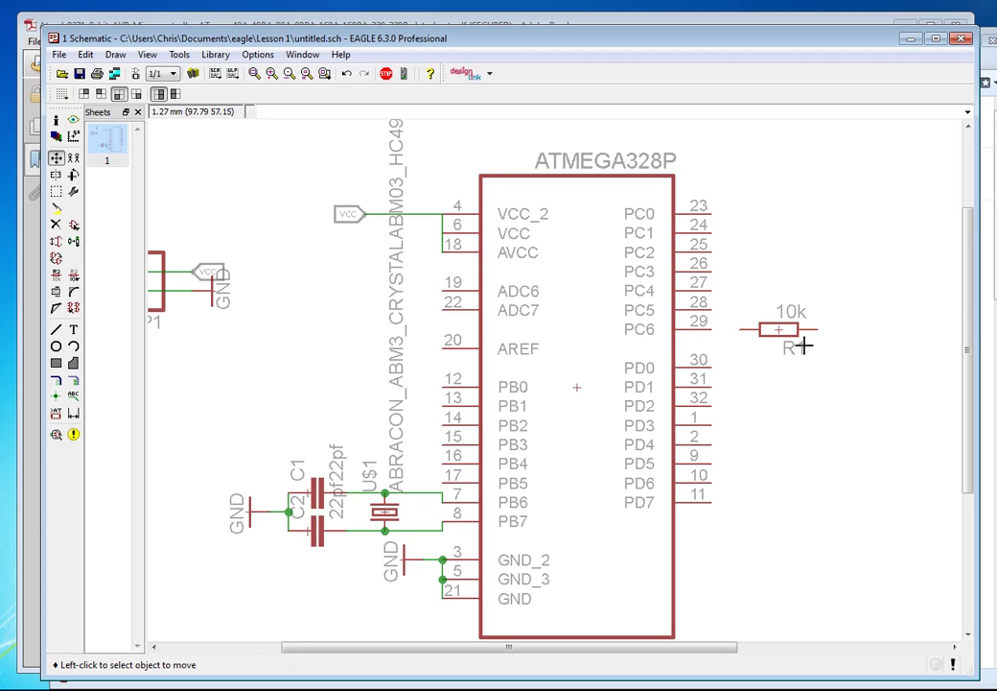
- Wire the ATMEGA328P's PC6 pin (29) to the near end of R1 and draw a short horizontal net stub from R1's far end
mouse_move(763, 418)
middle_mouse_down()
mouse_move(791, 418)
mouse_move(753, 436)
middle_mouse_up()
left_click(55, 329)
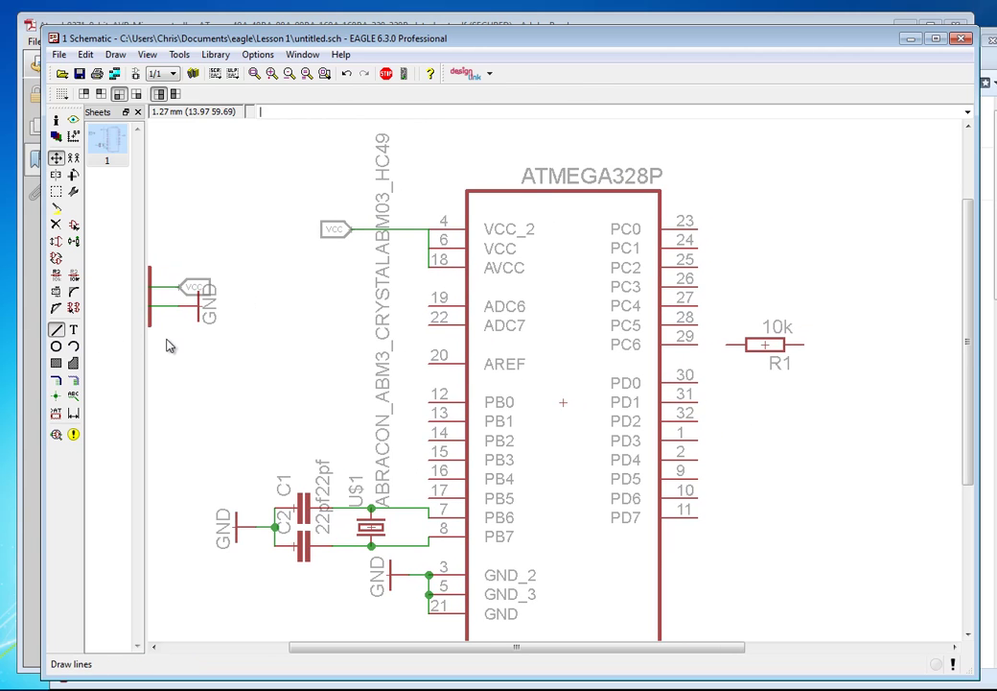
left_click(697, 343)
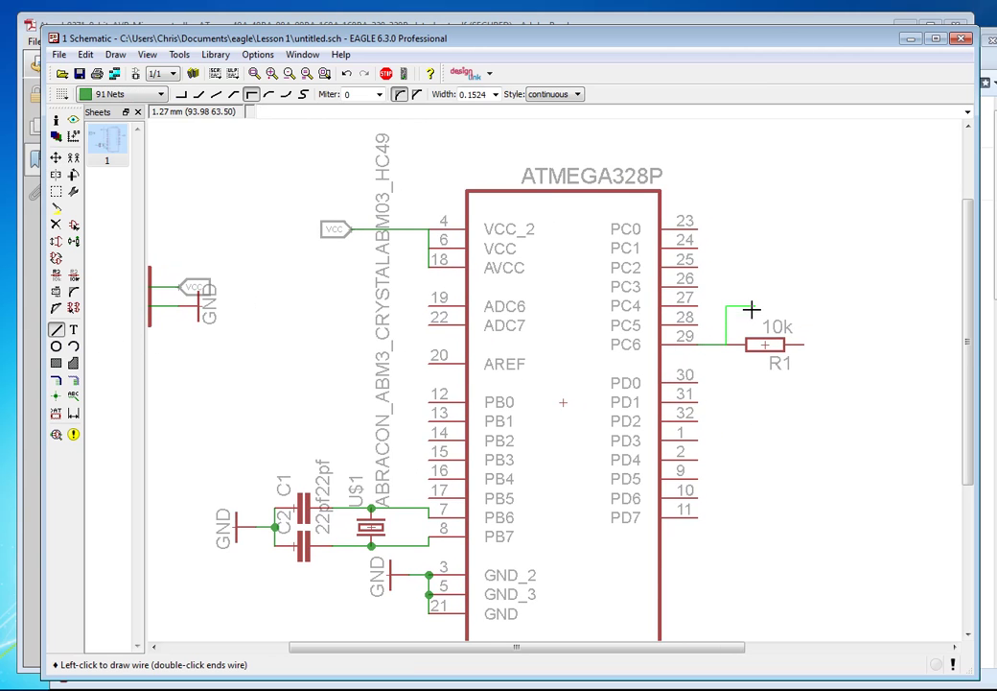
left_click(747, 344)
left_click(806, 343)
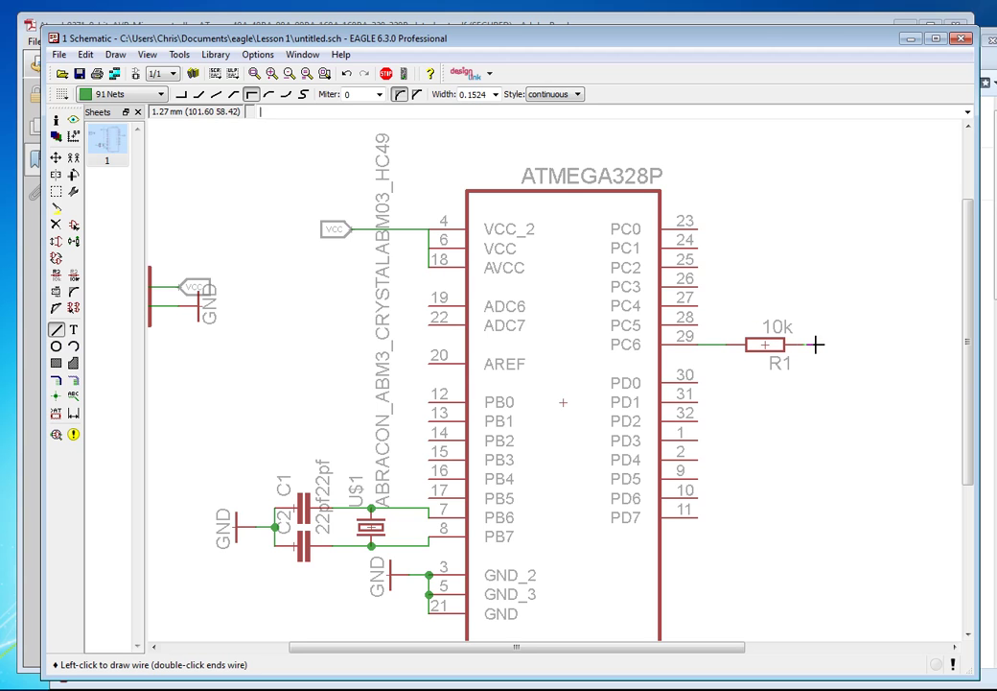
double_click(833, 342)
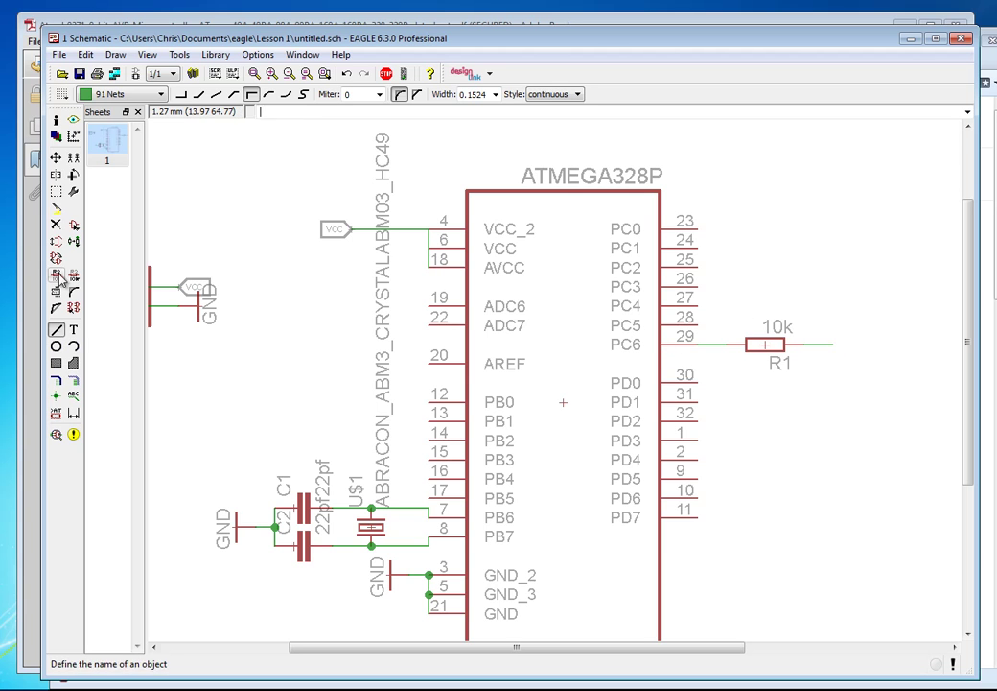
- Place a cross-reference label on the free end of R1's net stub, pointing away from the resistor
left_click(73, 396)
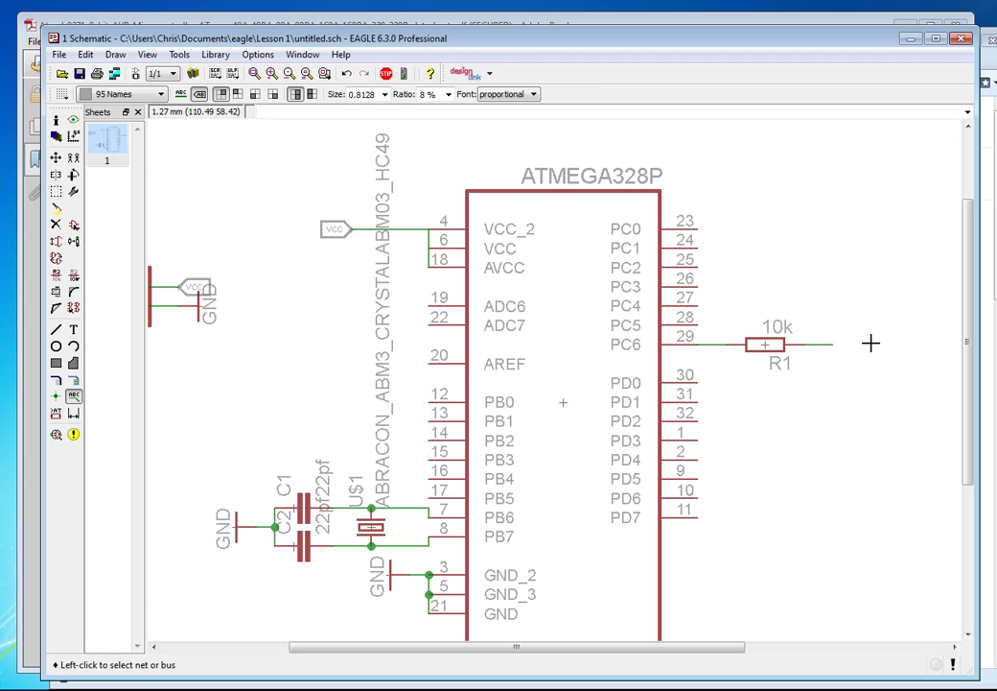
left_click(834, 343)
left_click(836, 343)
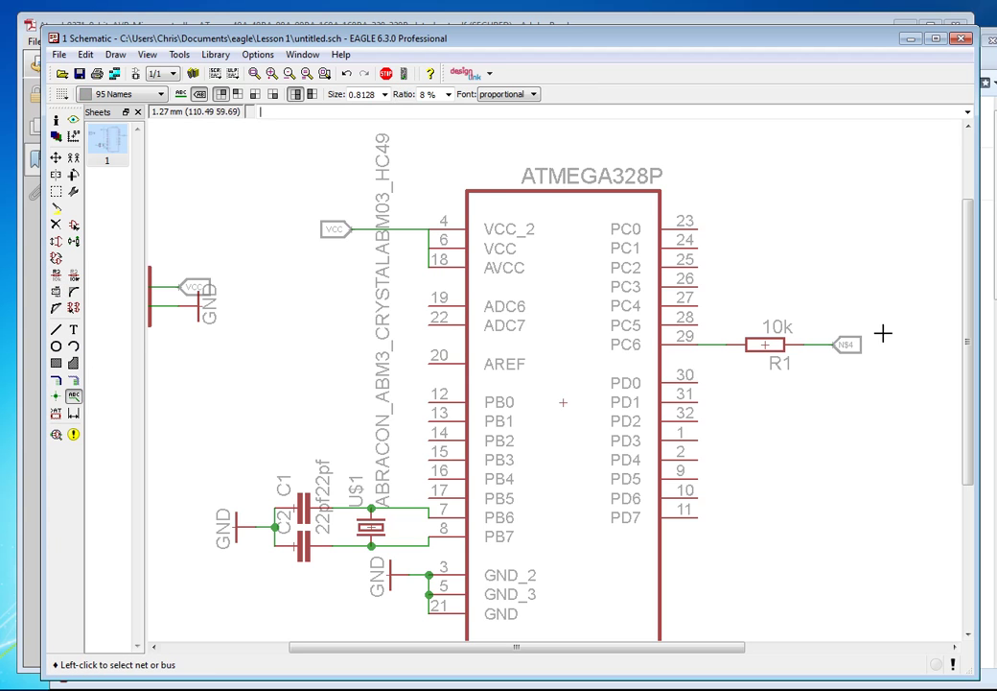
- Rename the net on R1's far end to VCC and accept connecting it to the existing VCC net
left_click(56, 274)
left_click(834, 349)
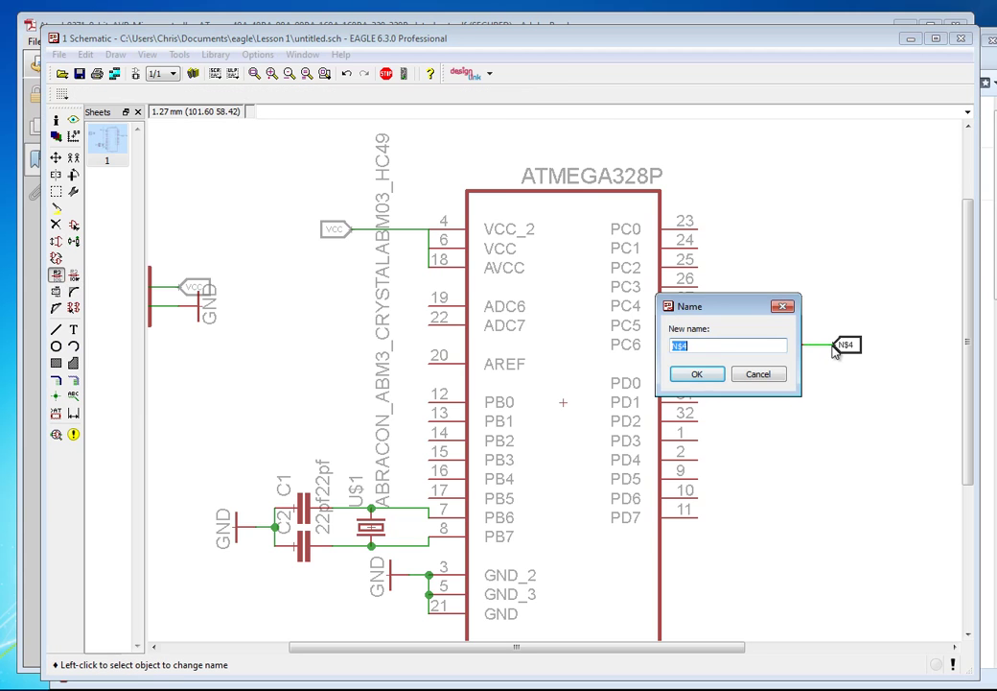
type("VCC")
key("Return")
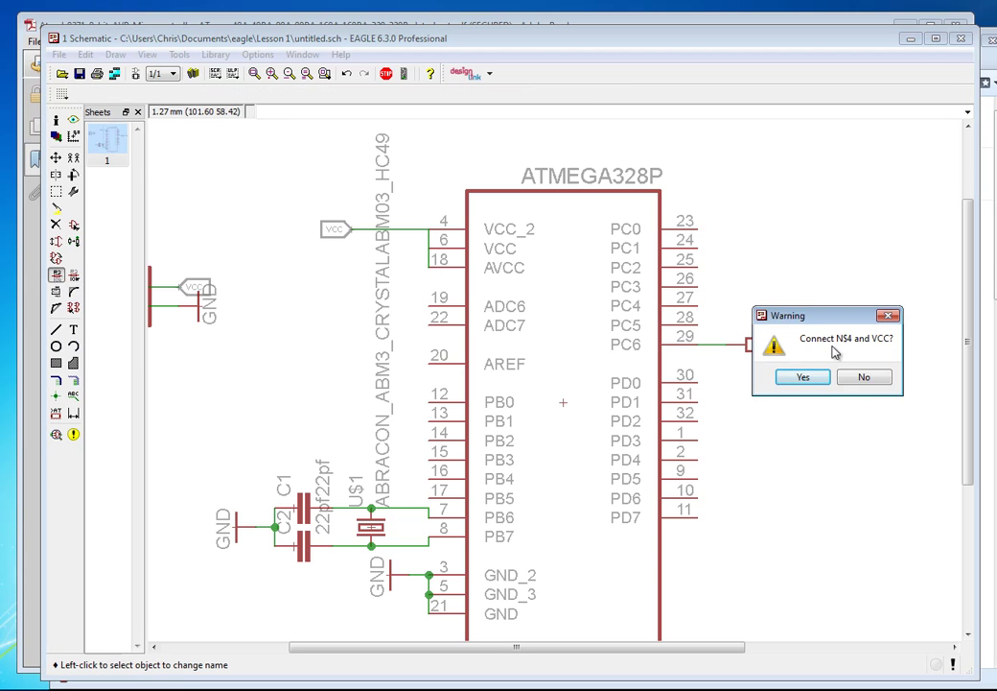
left_click(804, 377)
middle_click_drag(677, 393, 558, 359)
- Switch to the Arduino PinMapping page in Firefox and examine the ATmega8-Arduino pin mapping diagram
key("alt+Tab")
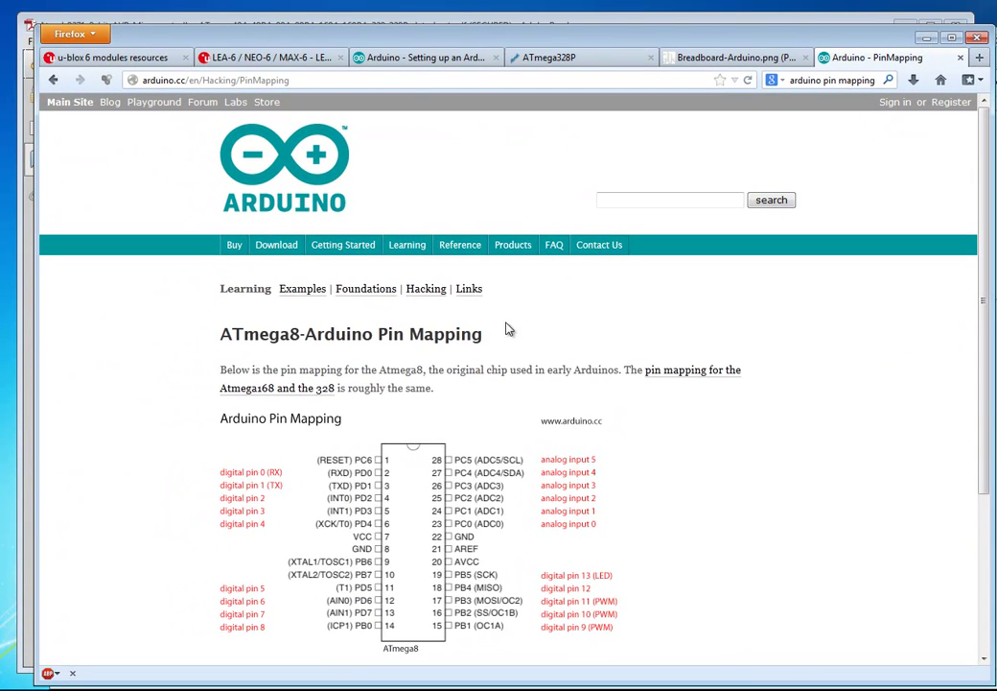
left_click(228, 81)
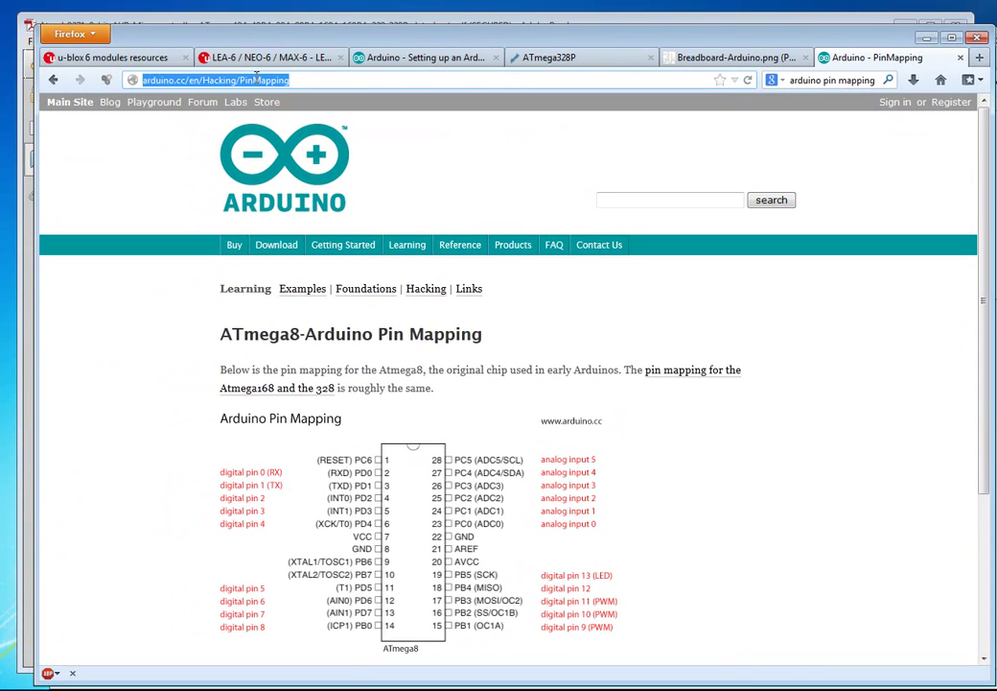
double_click(265, 81)
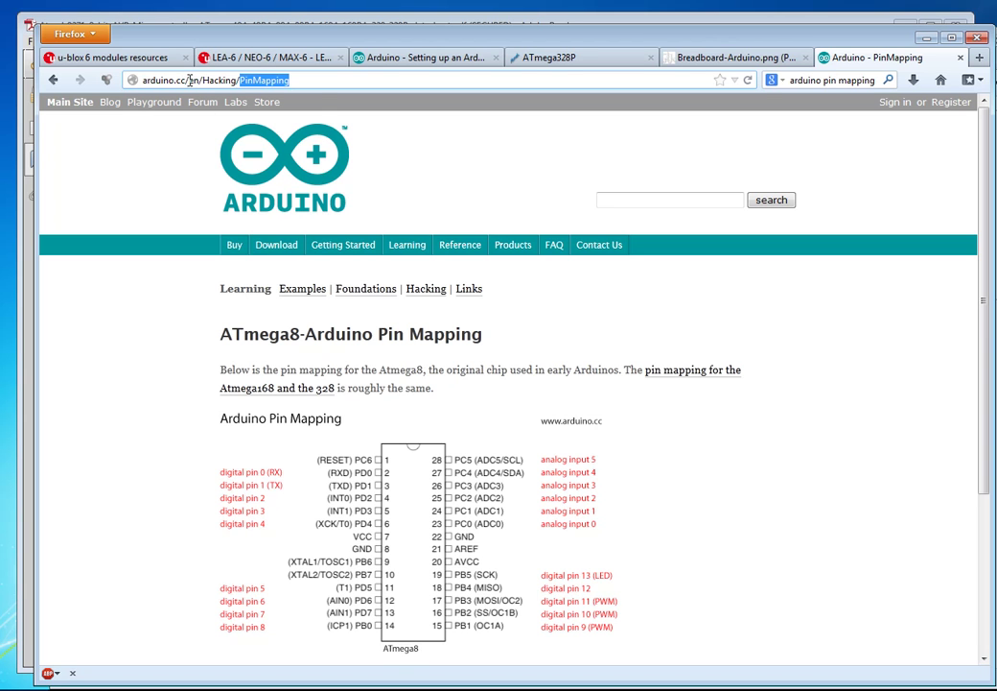
left_click(189, 351)
scroll(189, 351, "down", 4)
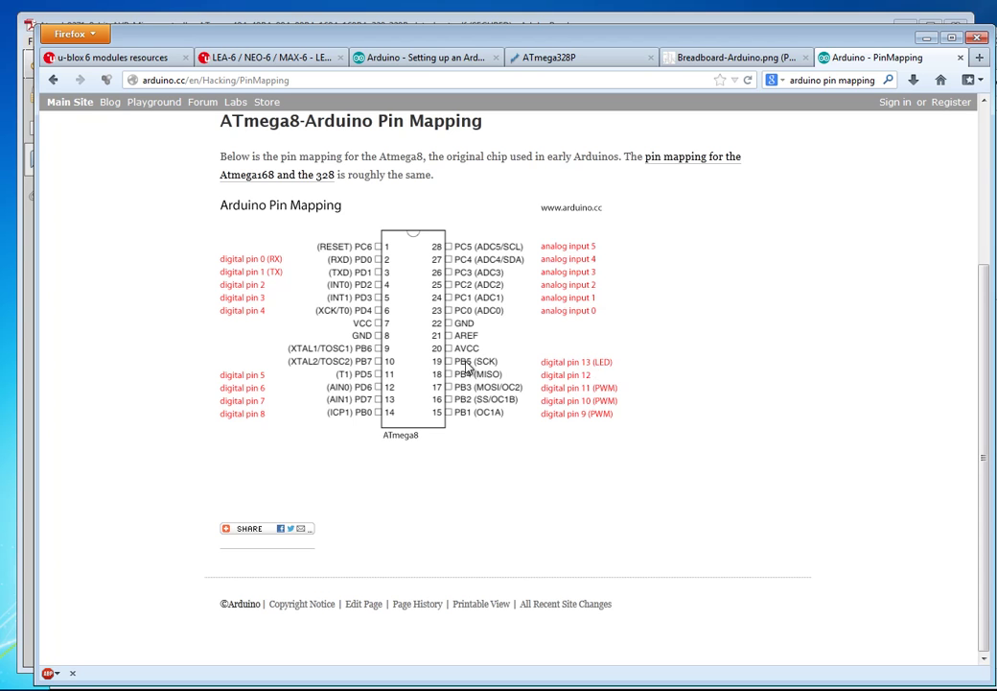
- Return to the EAGLE schematic and search the part library for *led*, leaving descriptions out of the search
key("alt+Tab")
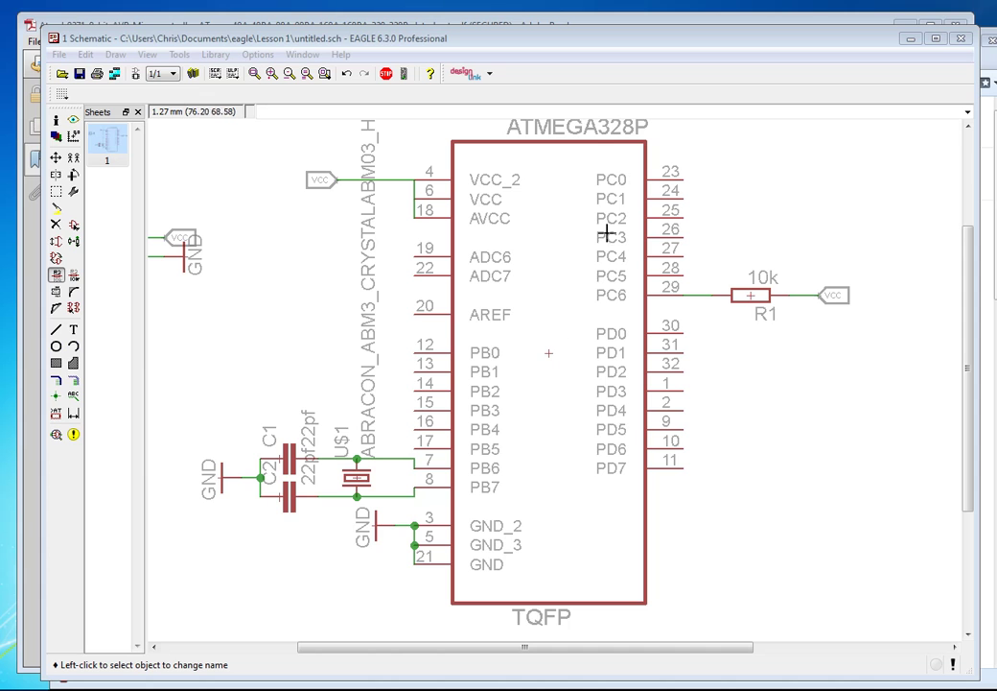
left_click(442, 412)
middle_click_drag(442, 413, 549, 413)
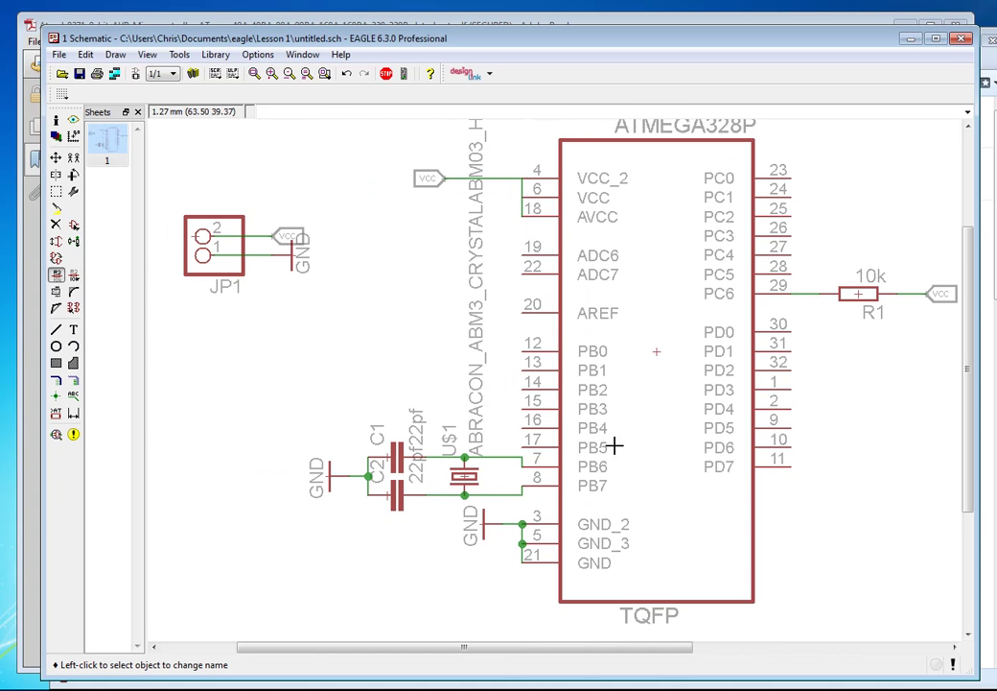
left_click(74, 227)
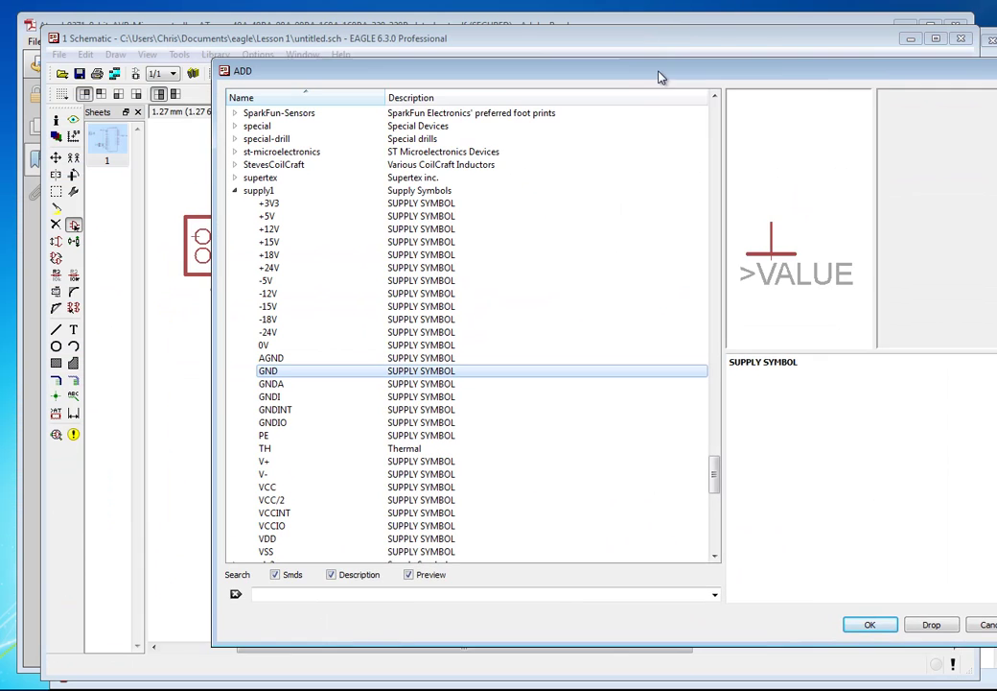
left_click_drag(659, 78, 569, 69)
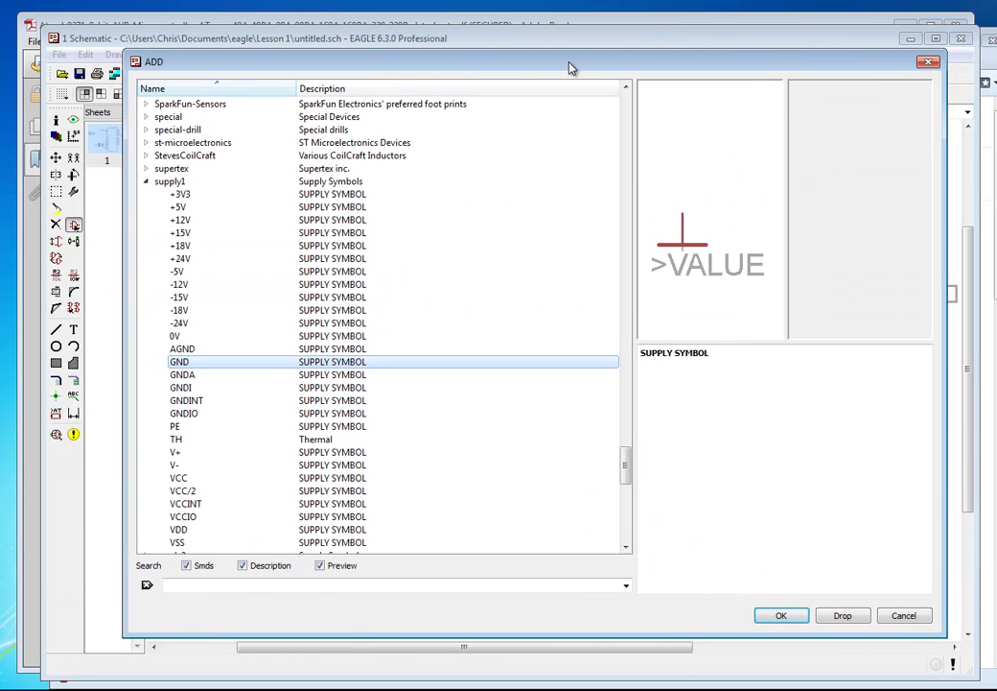
left_click(146, 182)
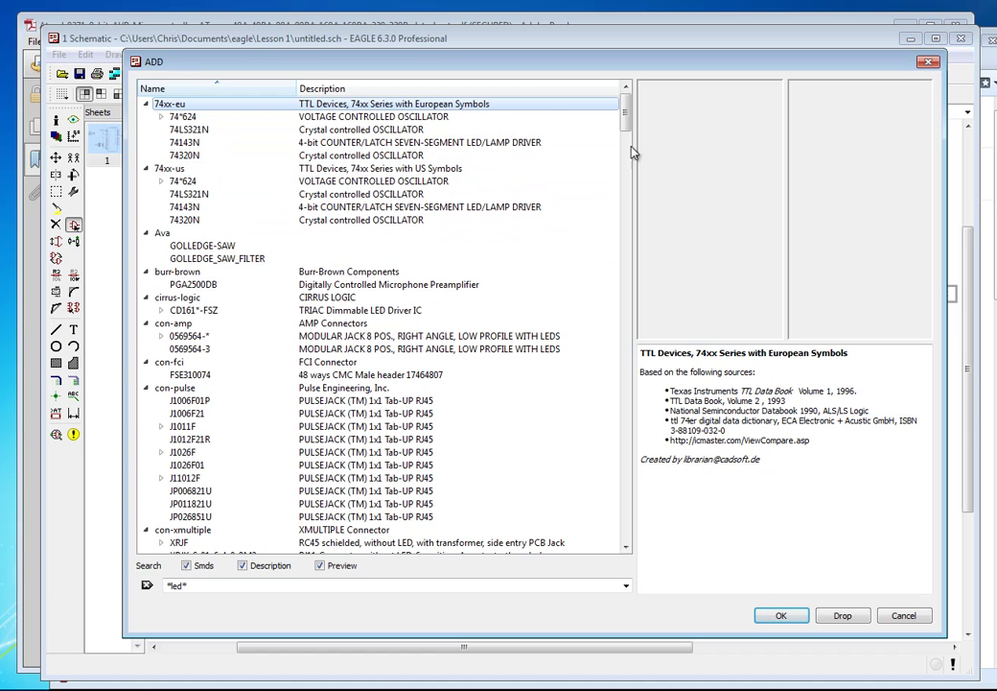
left_click_drag(626, 119, 629, 151)
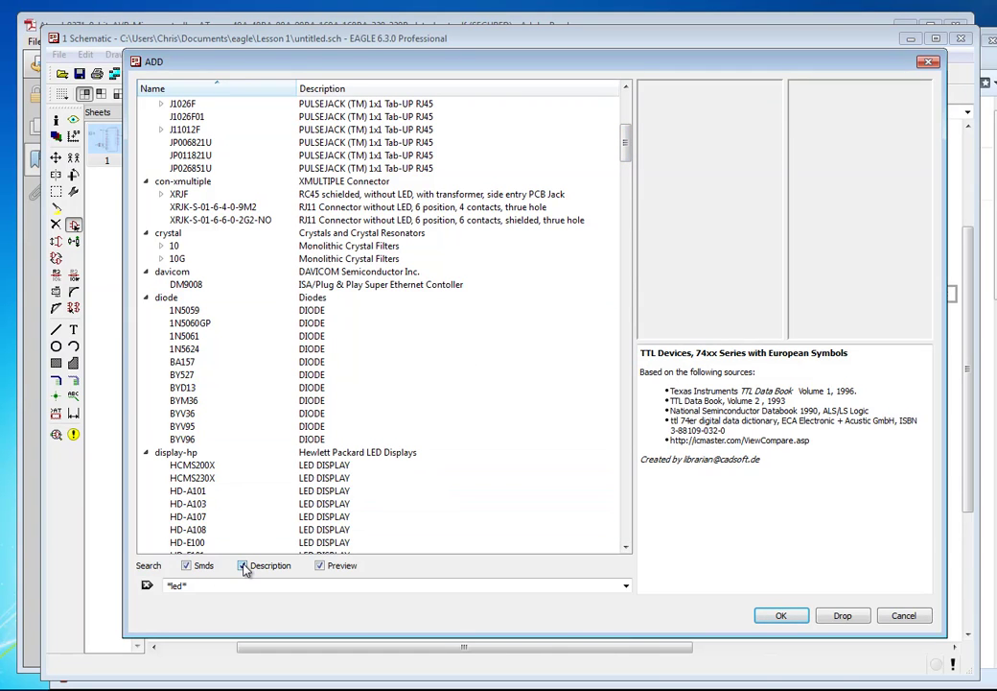
left_click(484, 585)
key("Return")
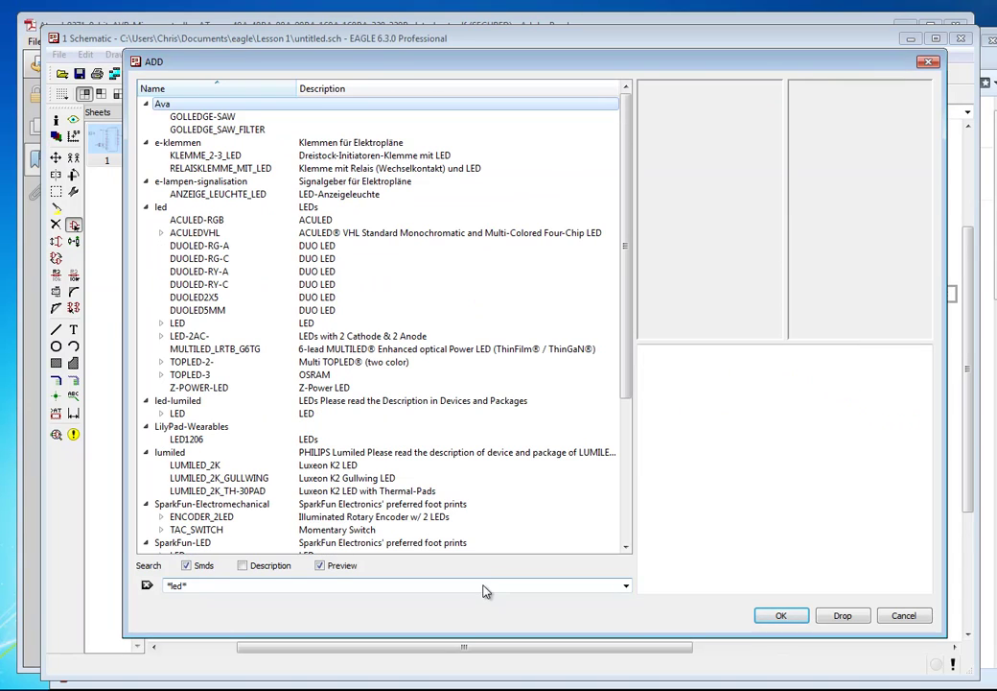
- Choose the LEDSML0603 variant of the LED device in the led library for placement
left_click(187, 208)
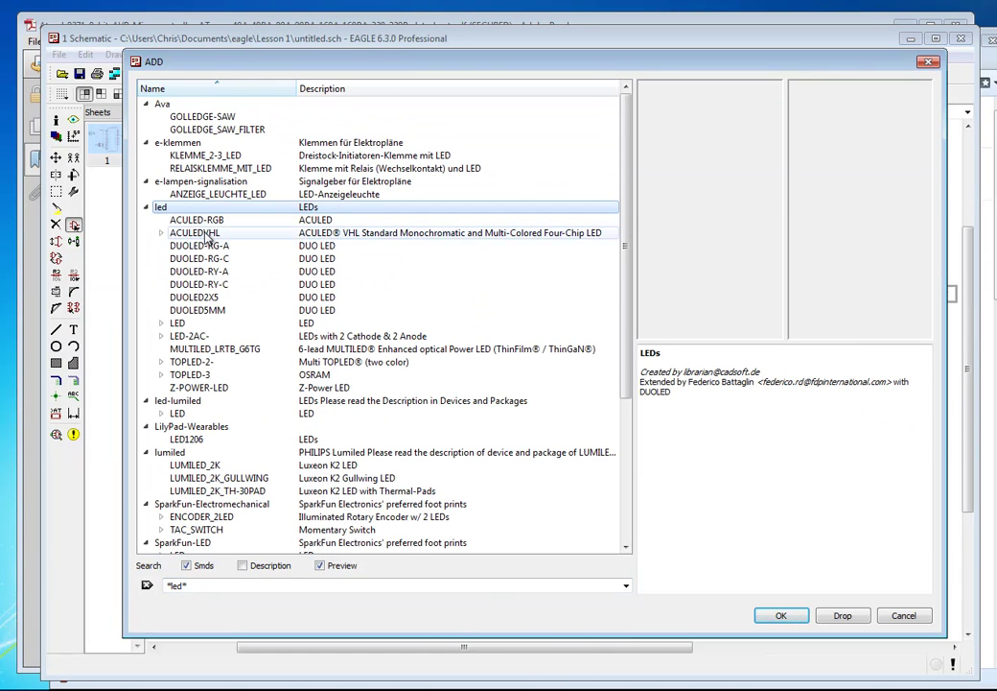
left_click(161, 324)
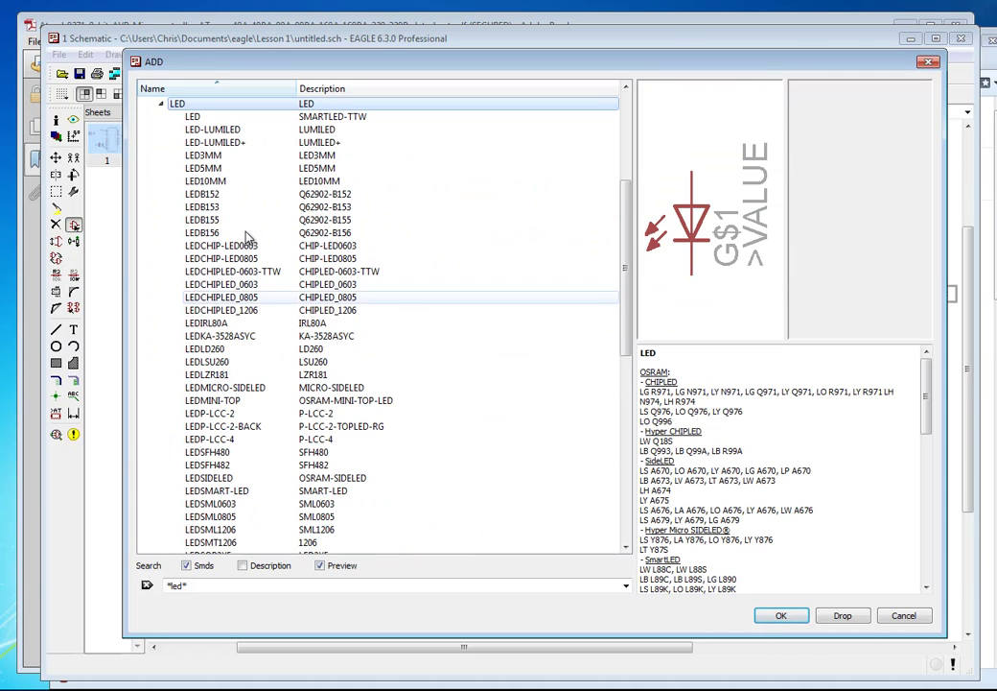
left_click(223, 131)
key("Up")
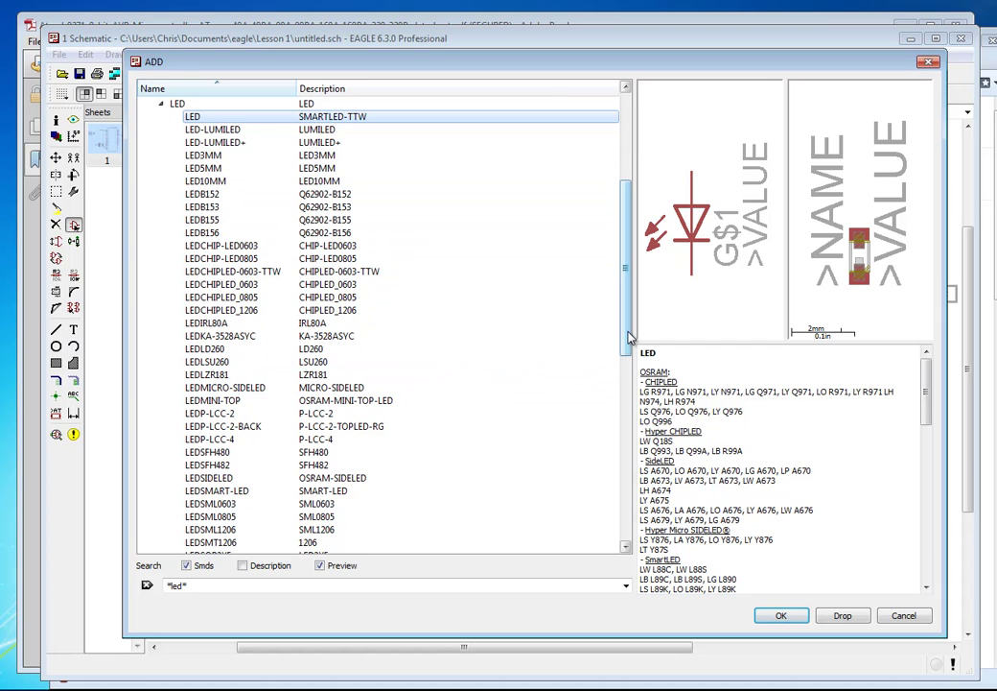
scroll(628, 342, "down", 1)
left_click(307, 466)
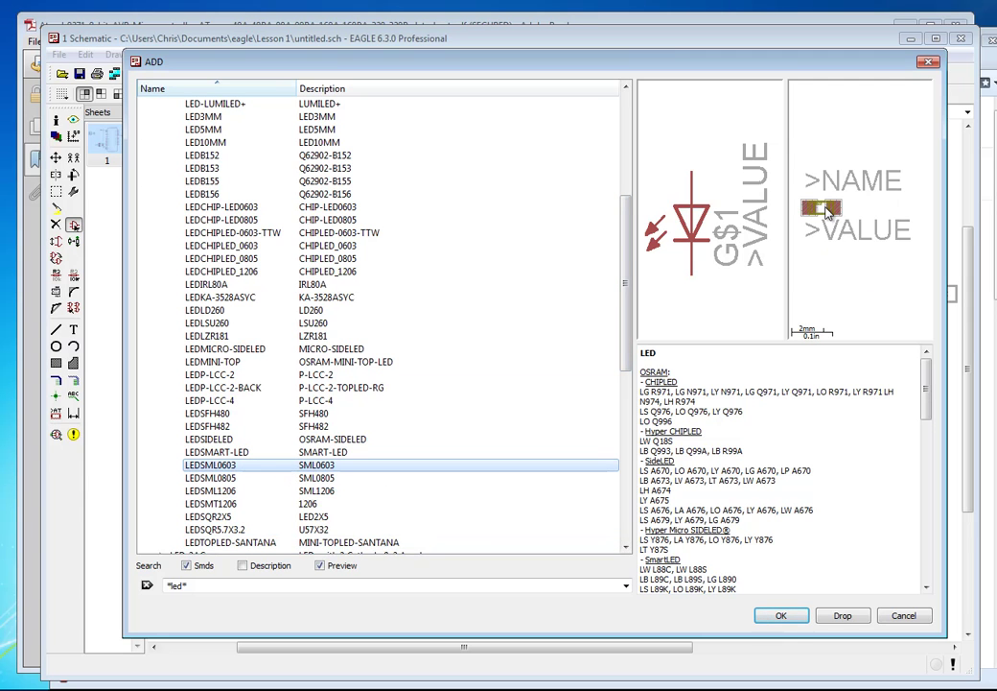
left_click(782, 617)
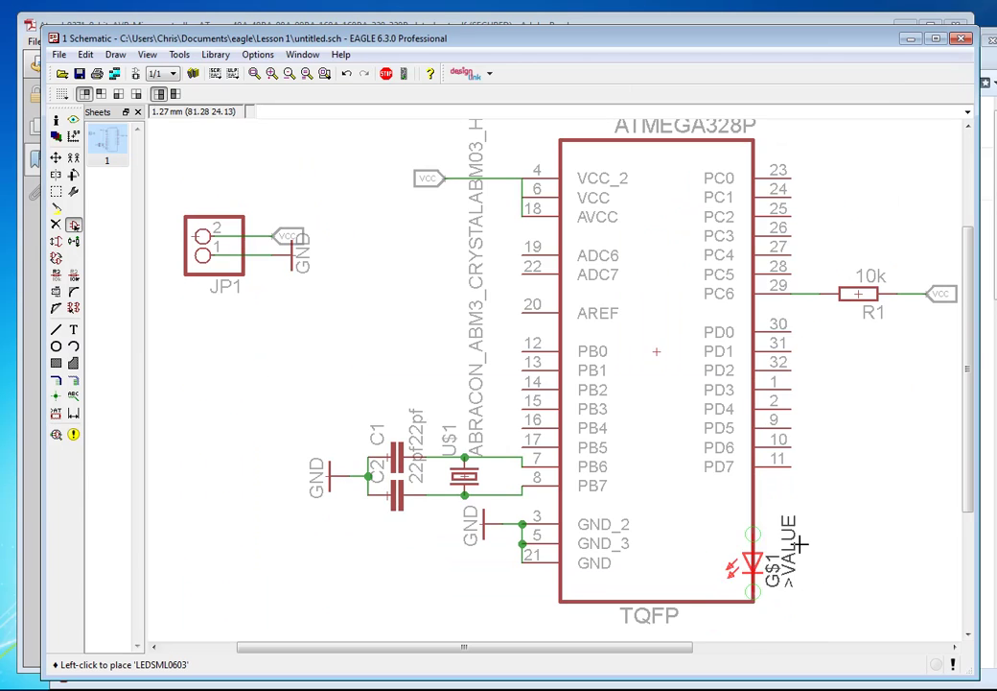
- Rotate the LED so its cathode points away from the ATMEGA328P and place one above capacitor C1, then end part placement
middle_click_drag(720, 488, 628, 475)
right_click(633, 474)
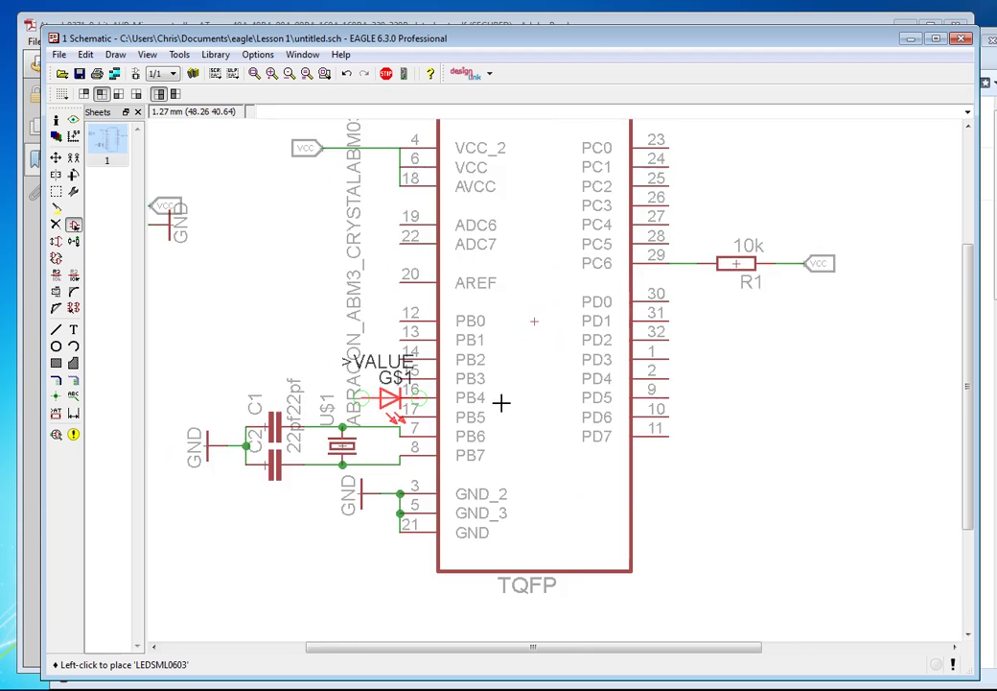
right_click(474, 382)
right_click(423, 363)
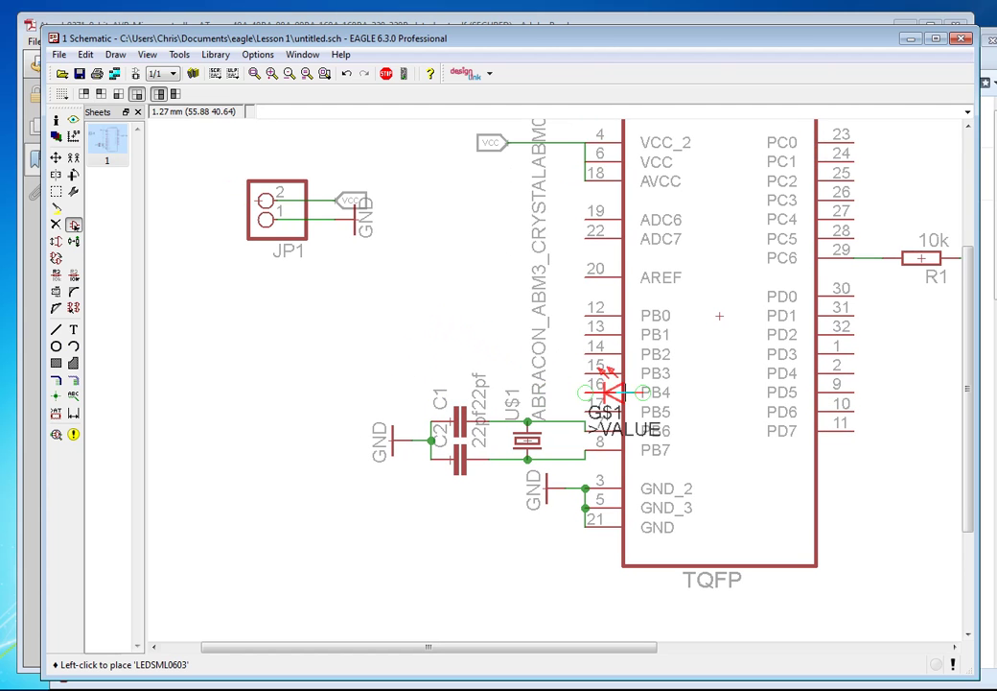
left_click(462, 334)
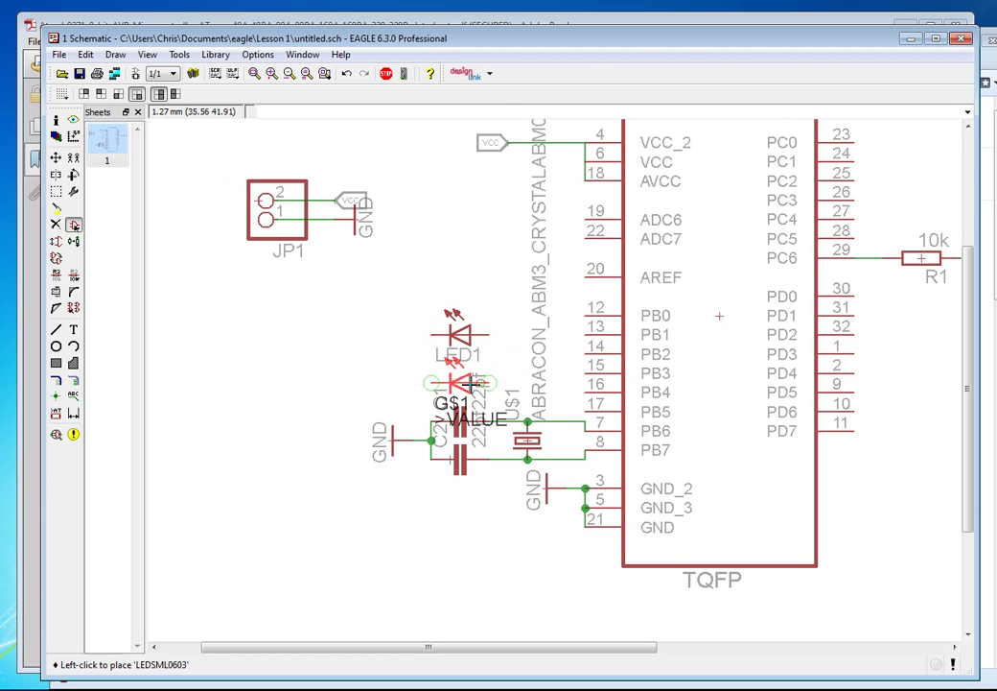
key("Escape")
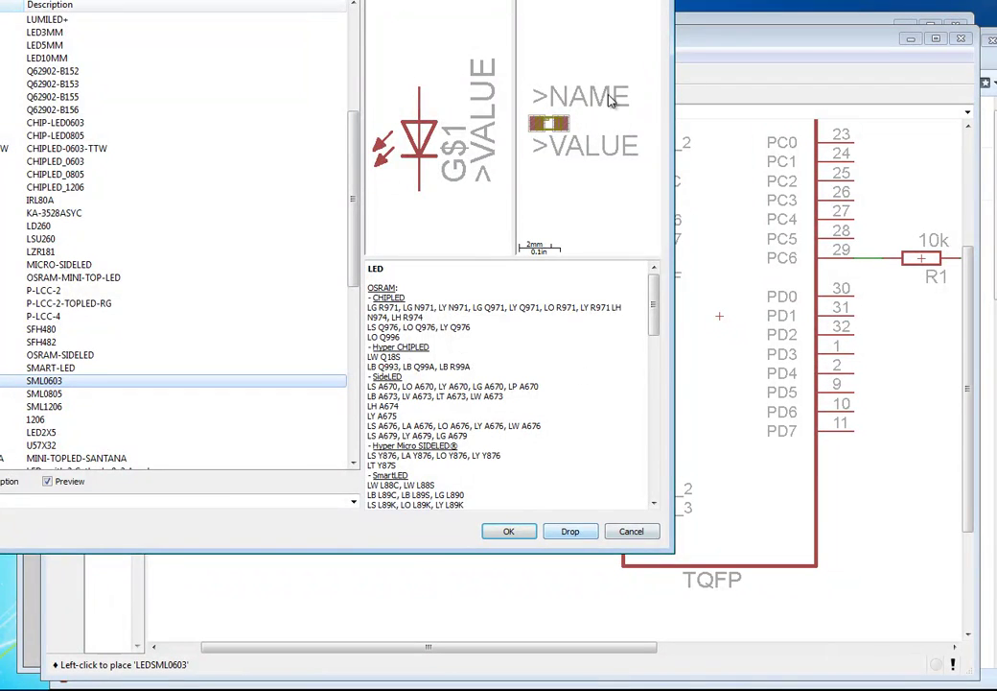
key("Escape")
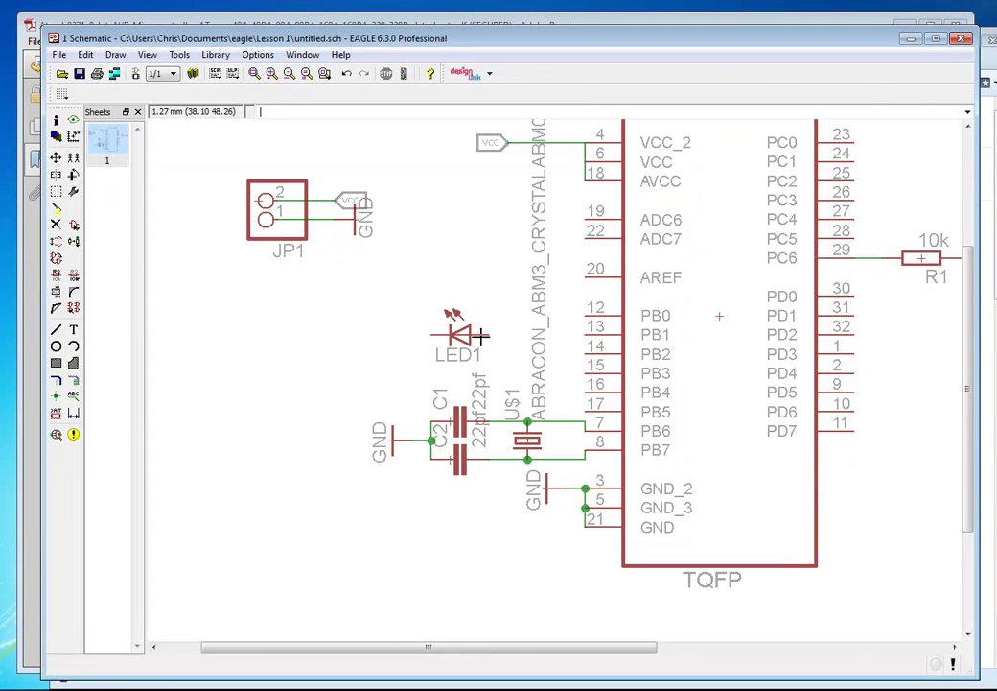
- Wire the ATMEGA328P's PB5 pin (17) to the anode of LED1
left_click(56, 329)
left_click(587, 410)
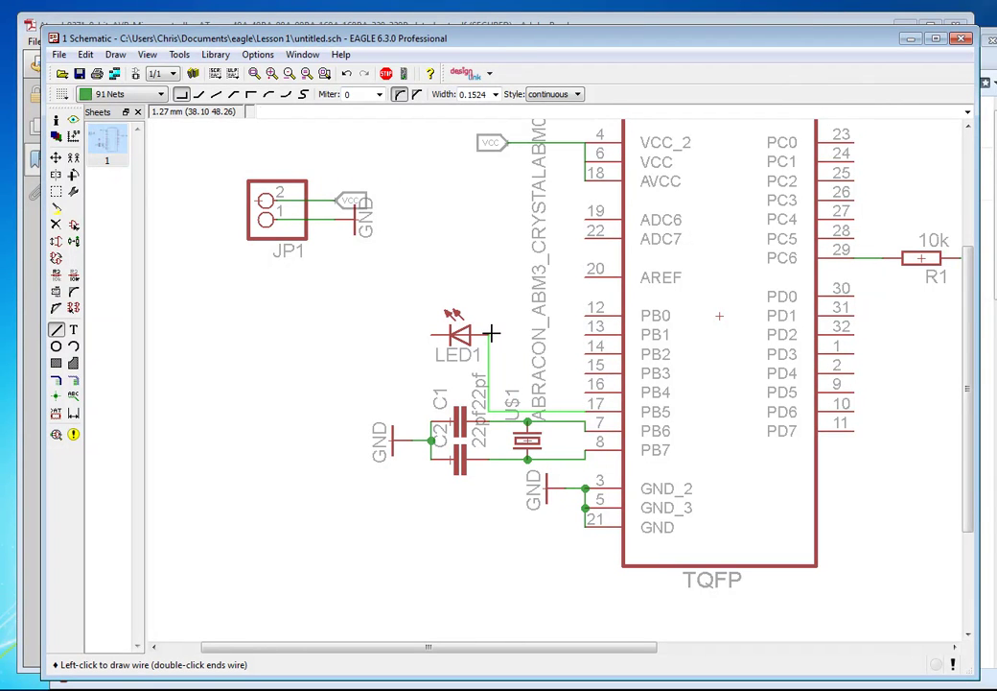
left_click(491, 333)
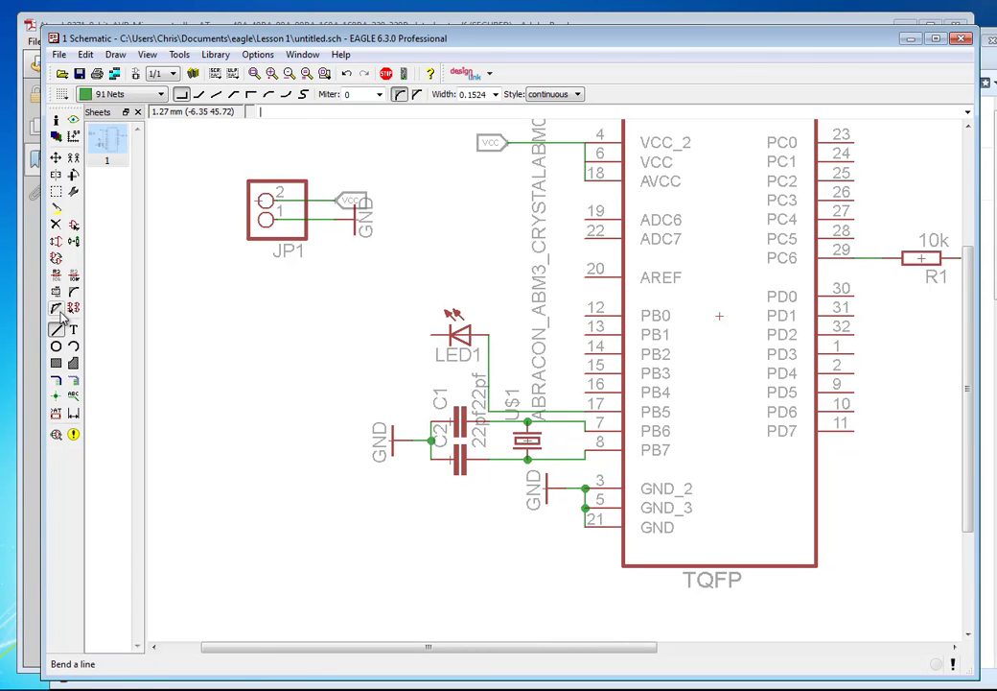
- Reopen the part library and clear the *led* search filter to list all libraries
left_click(73, 223)
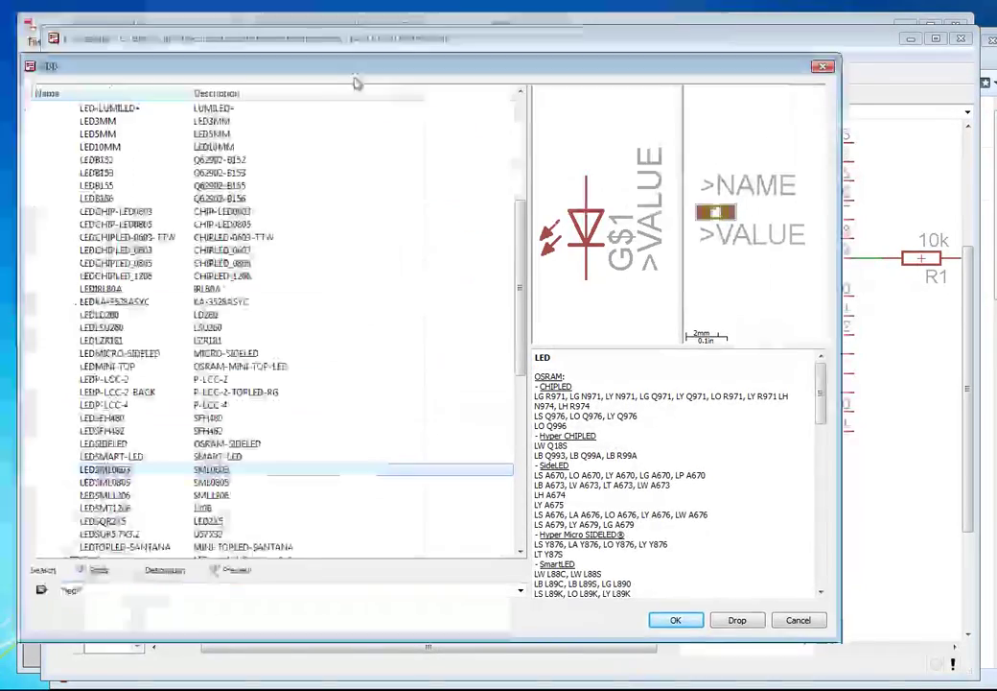
scroll(110, 242, "up", 7)
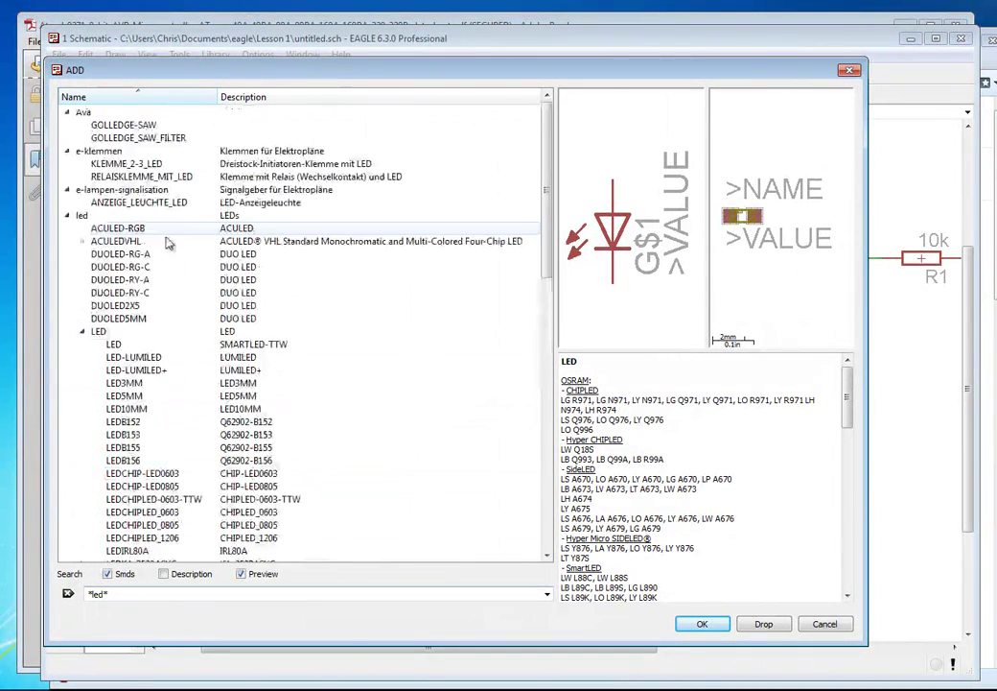
left_click(83, 331)
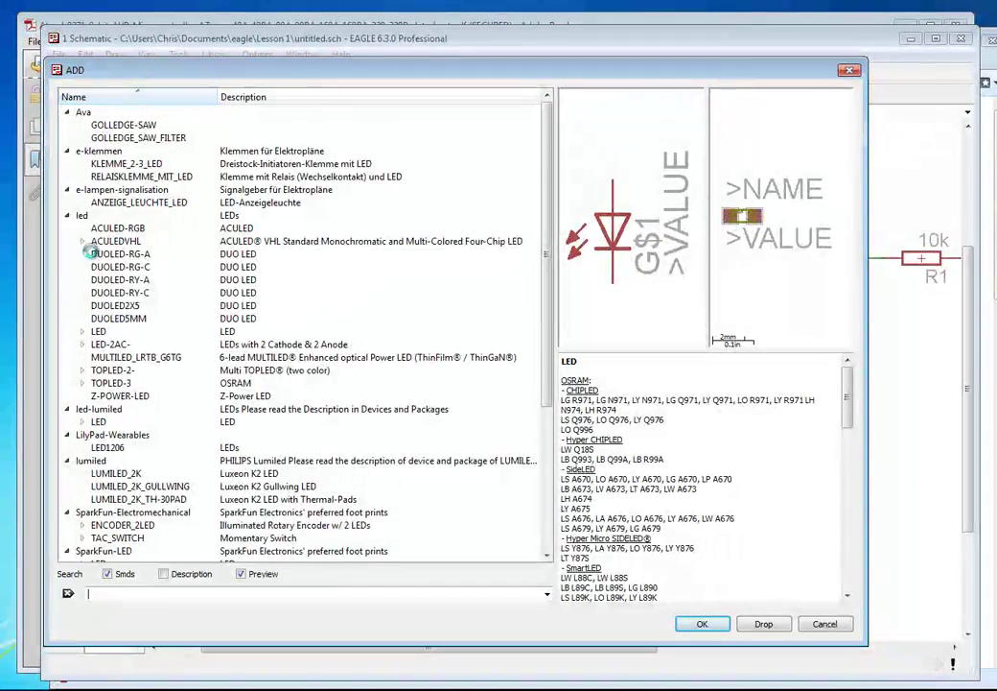
key("Return")
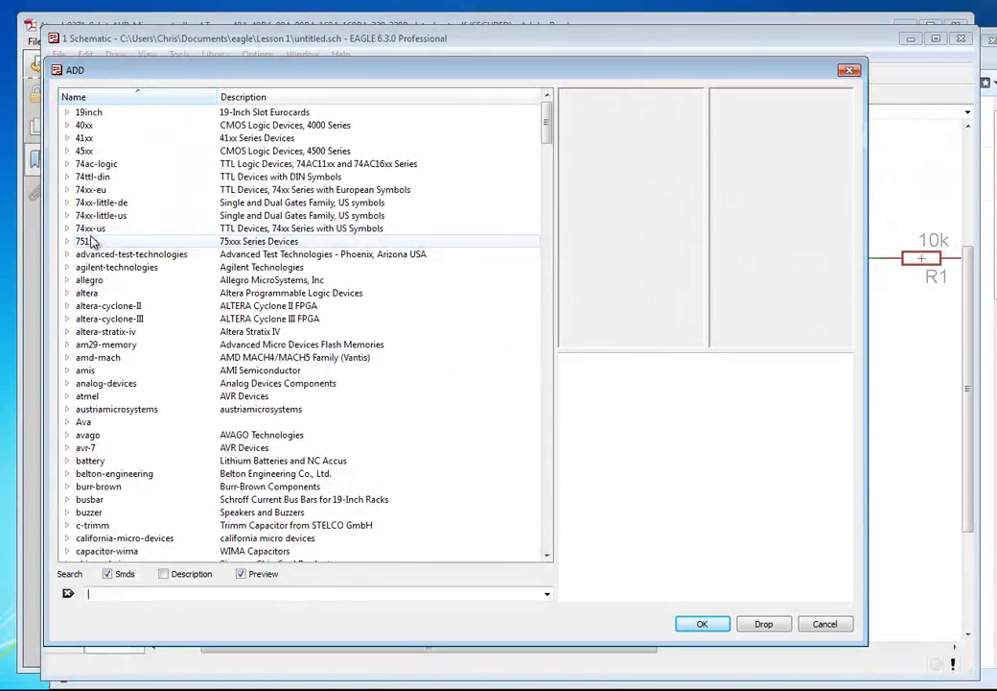
- Select the European resistor R-EU_R0603 from the rcl library and place it horizontally in line with LED1 on its cathode side
scroll(233, 422, "down", 20)
scroll(233, 422, "down", 15)
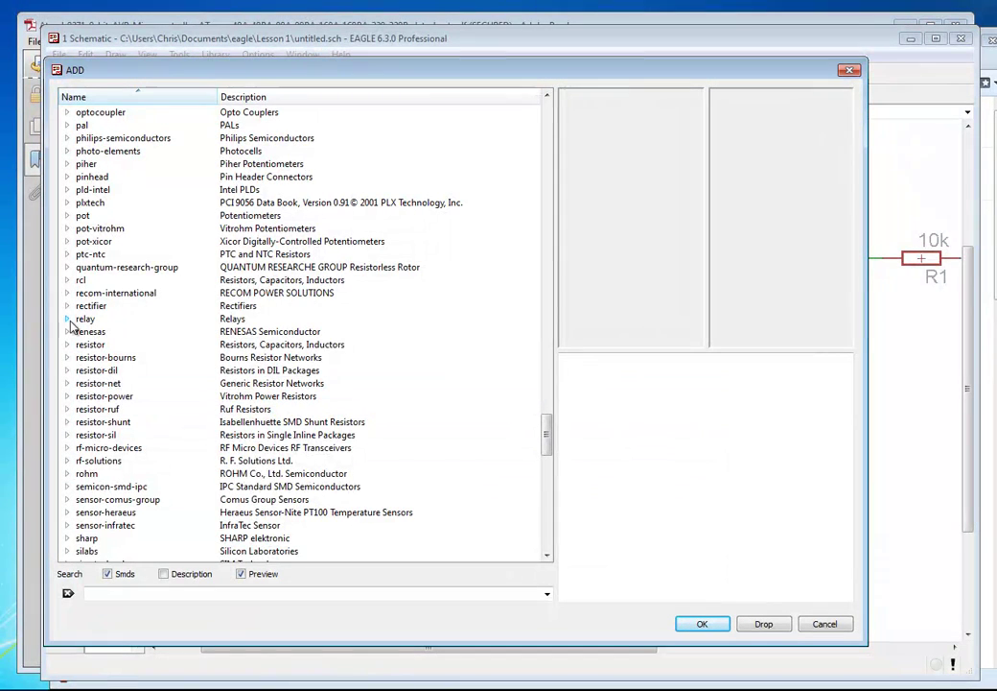
double_click(75, 279)
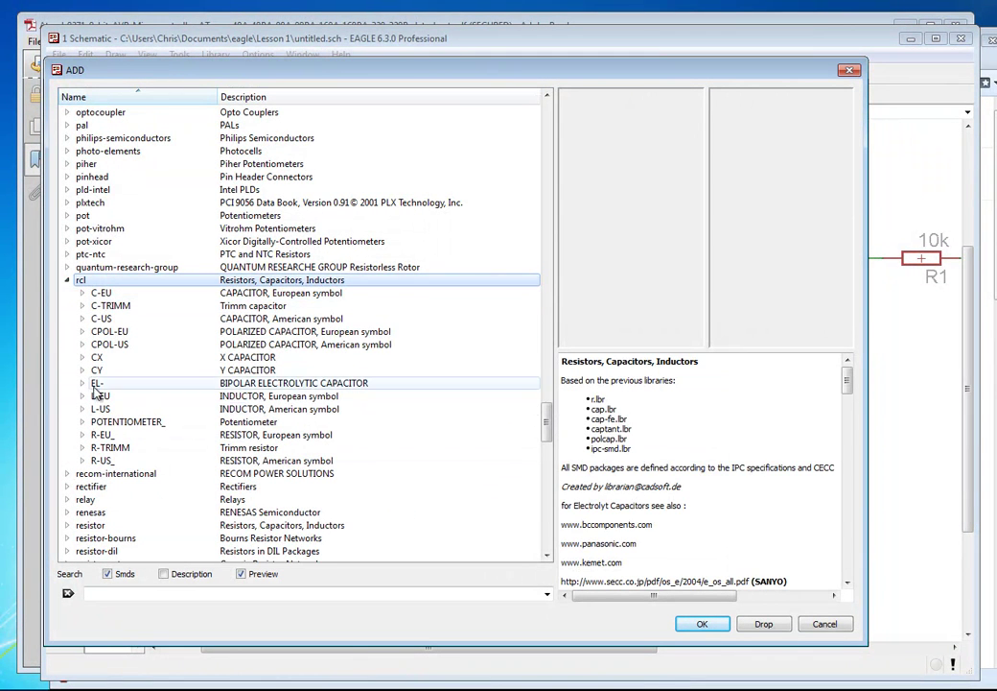
double_click(96, 436)
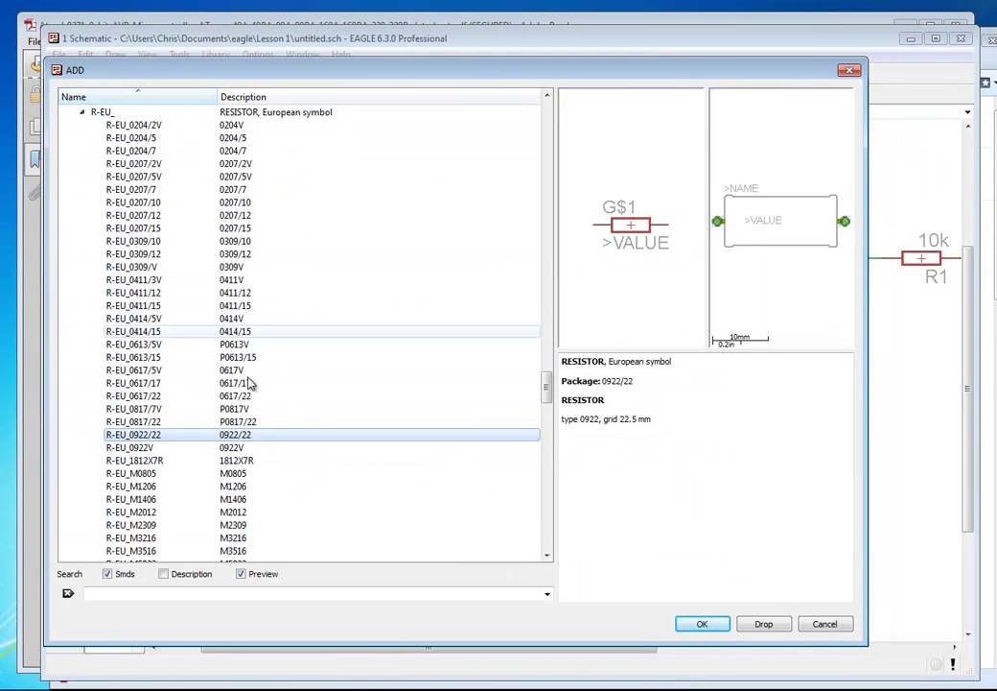
scroll(292, 442, "down", 9)
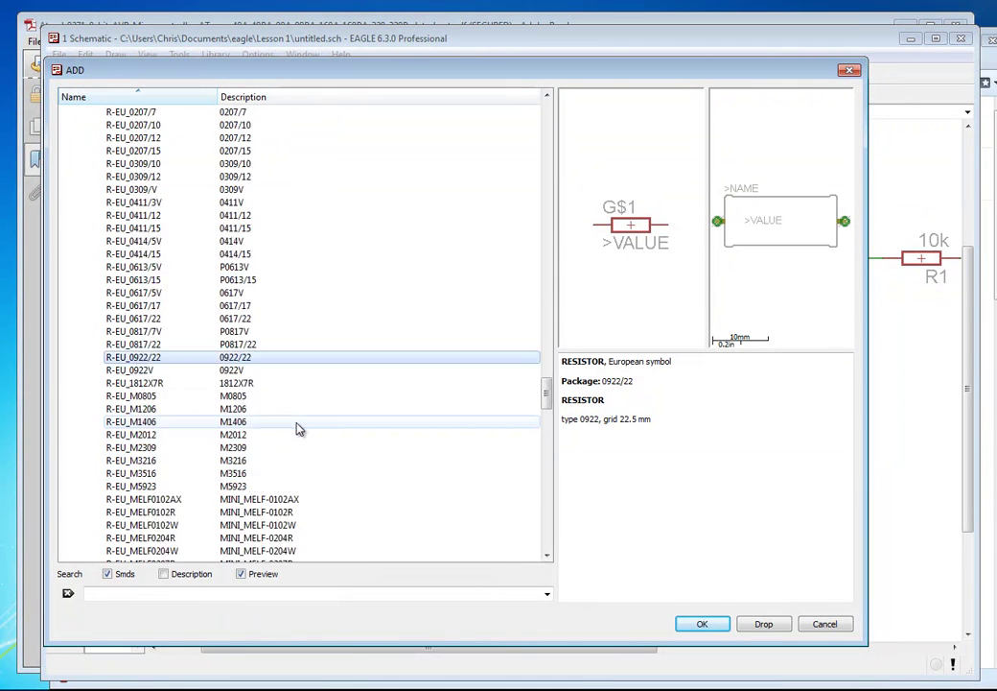
left_click(255, 346)
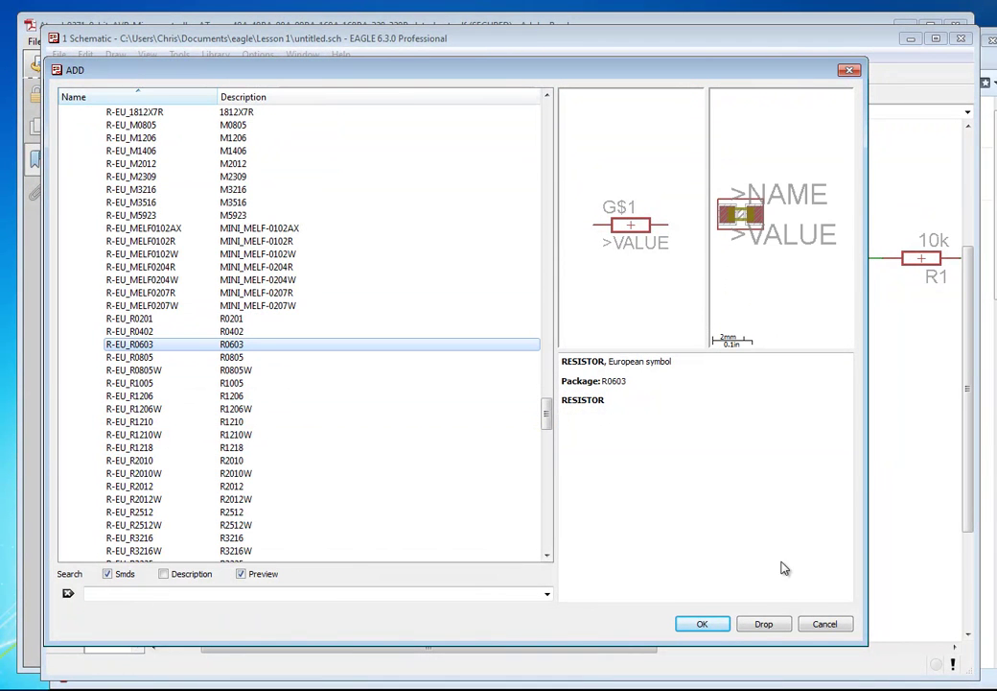
left_click(702, 624)
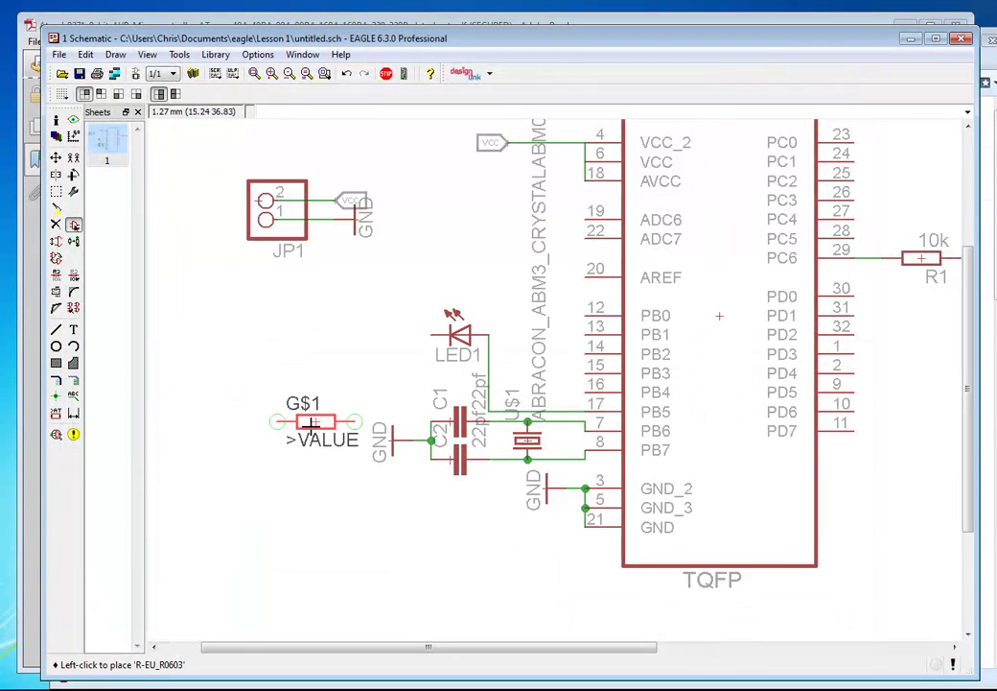
left_click(364, 333)
key("Escape")
key("Escape")
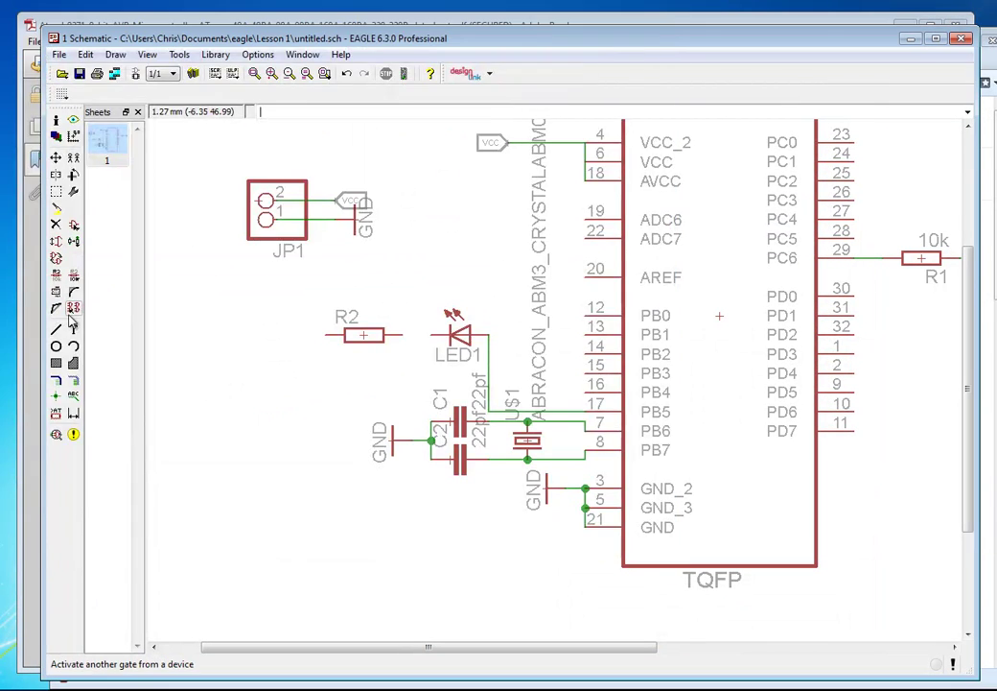
- Wire LED1's cathode to the near end of resistor R2
left_click(56, 329)
left_click(432, 334)
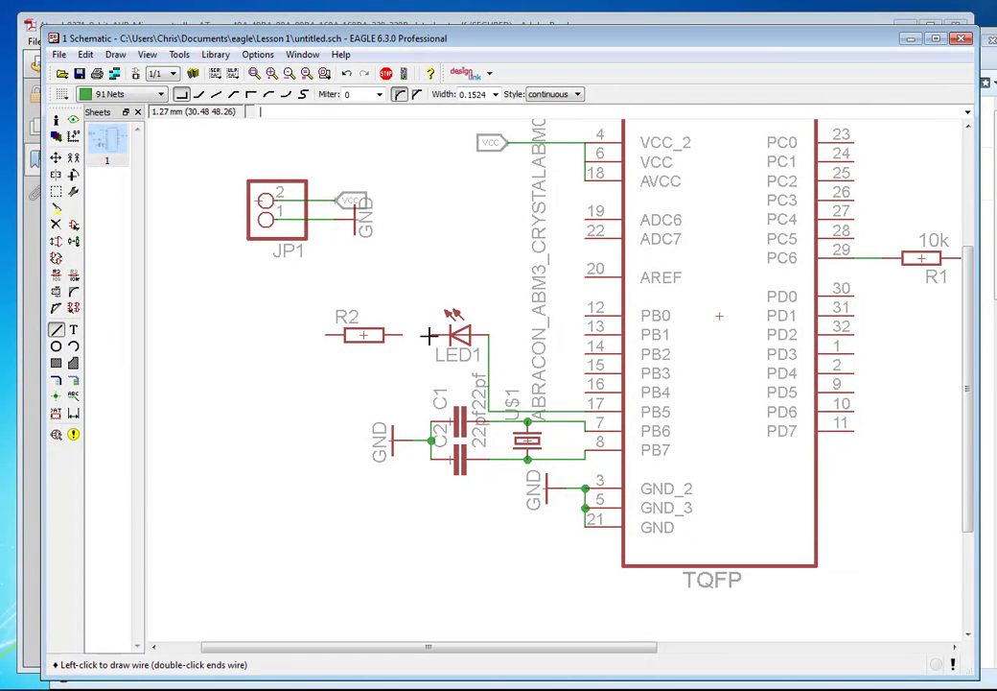
left_click(385, 334)
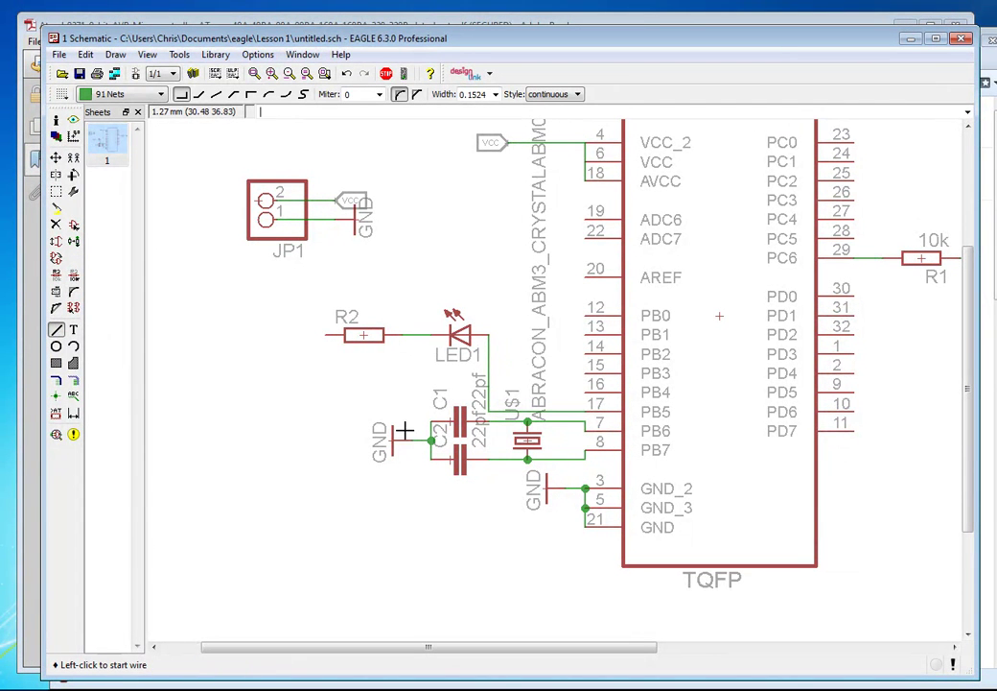
- Copy the GND symbol beside C1 and C2 and place the copy in line with R2's free end
left_click(74, 156)
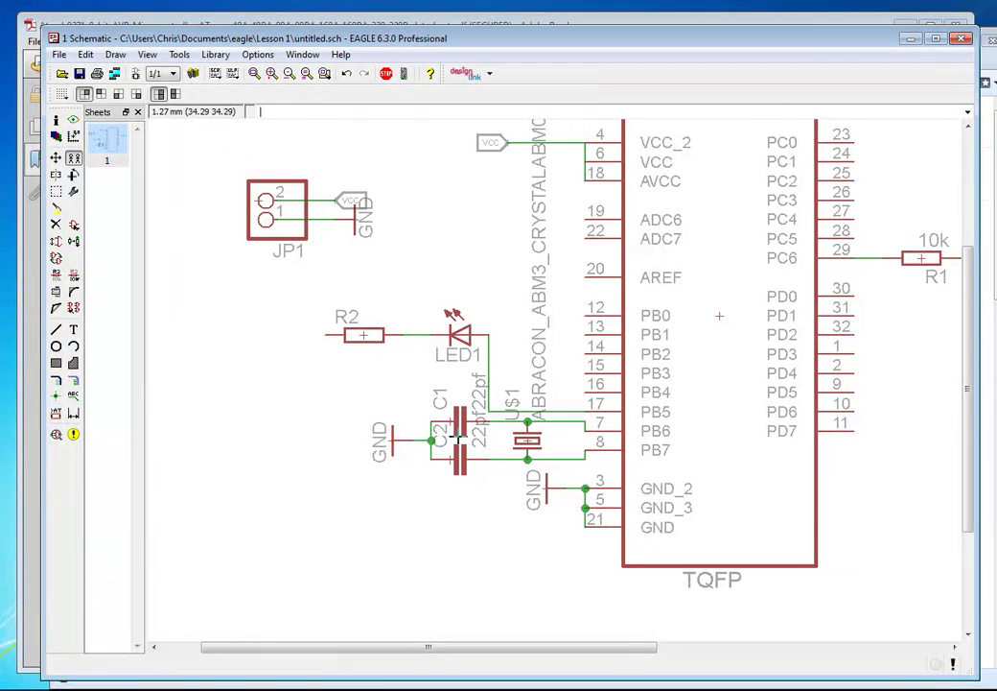
left_click(380, 439)
left_click(275, 320)
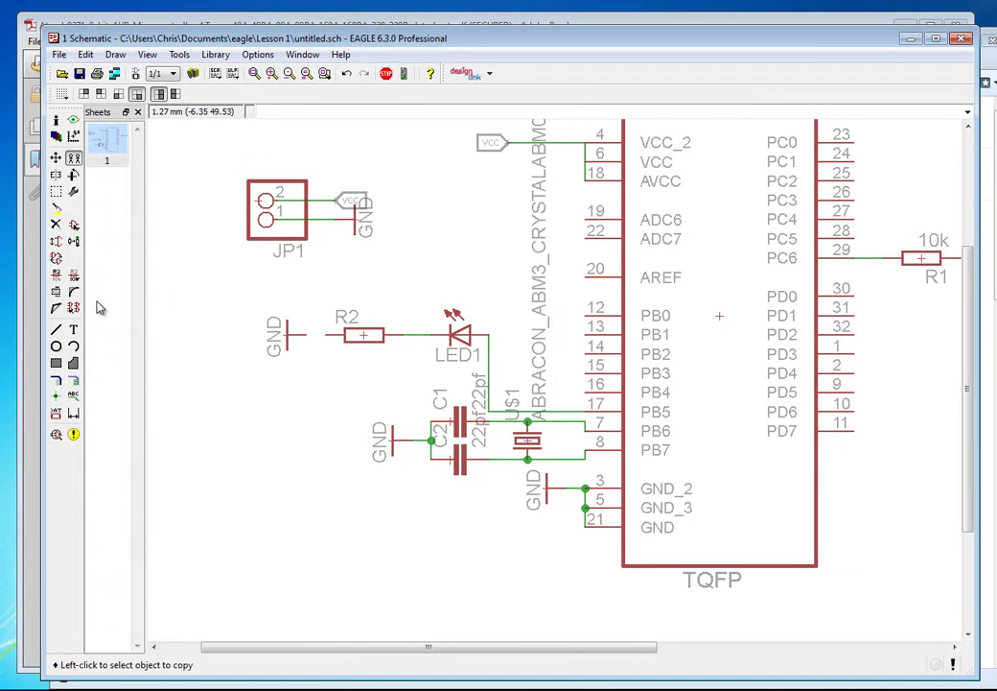
- Draw a wire on the 91 Nets layer from the GND symbol beside R2 to the resistor's free end
left_click(55, 329)
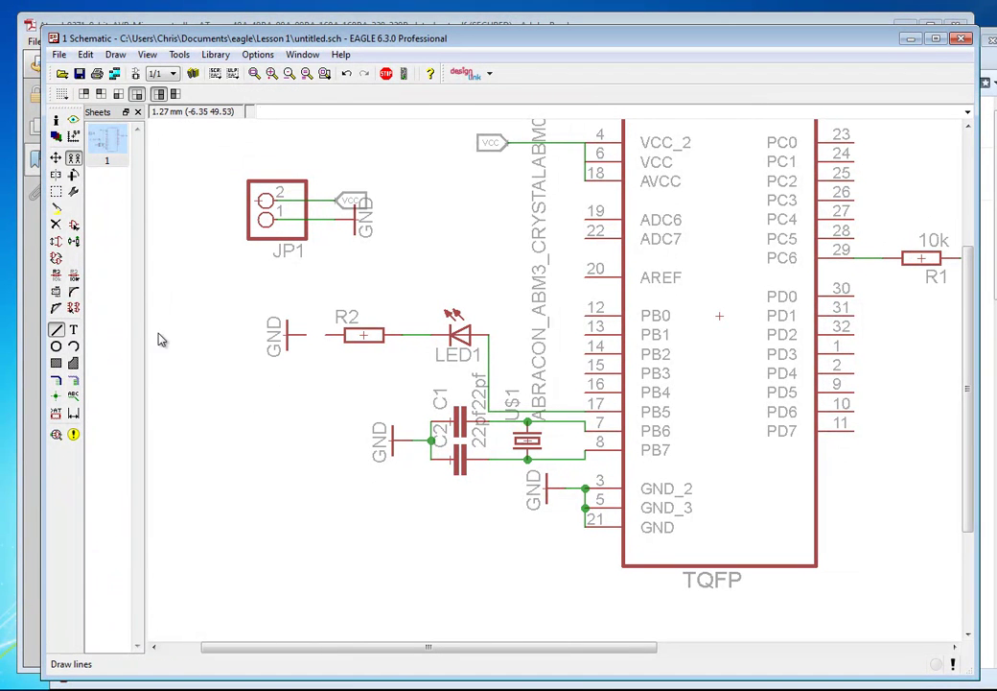
left_click(304, 334)
left_click(343, 334)
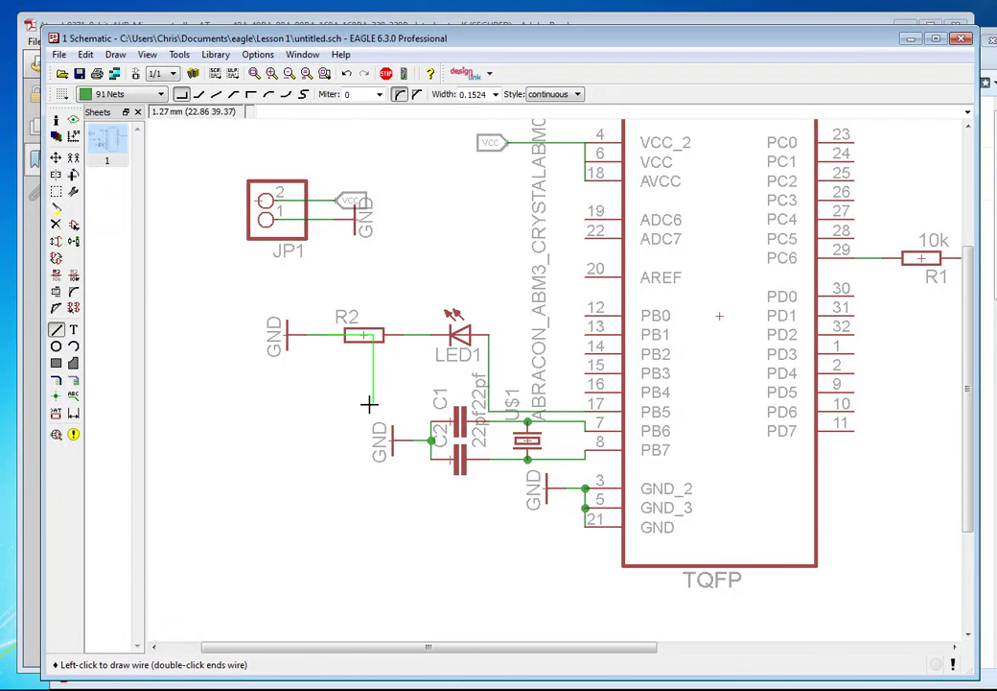
- Place junctions on the ATMEGA328P's VCC wiring where it meets pin 6 (VCC) and pin 4 (VCC_2)
middle_click_drag(623, 451, 502, 503)
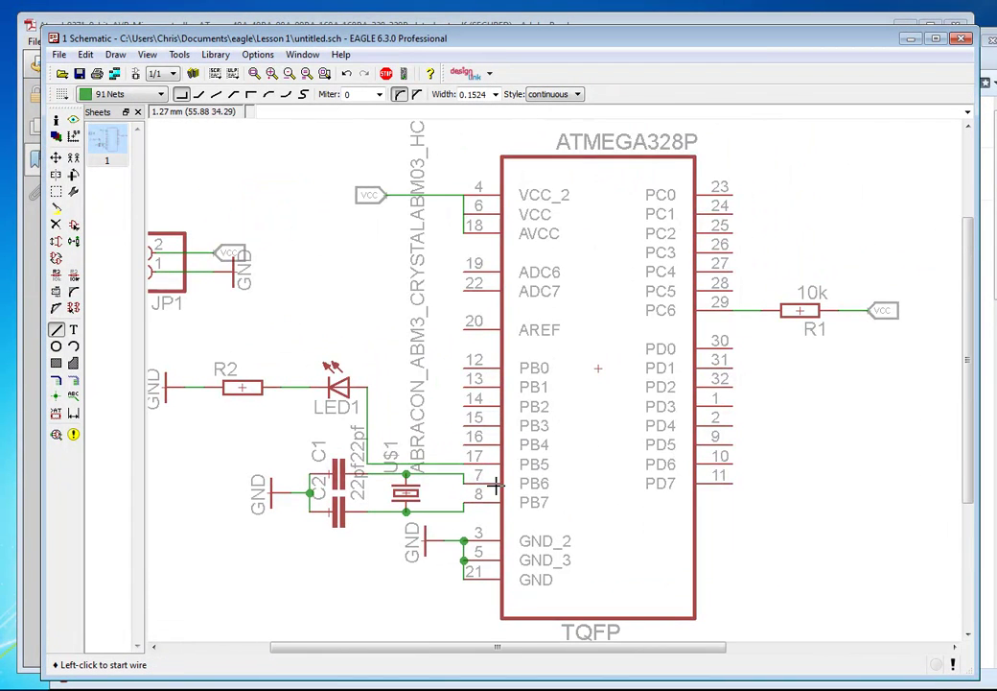
middle_click_drag(452, 367, 486, 388)
scroll(470, 327, "up", 2)
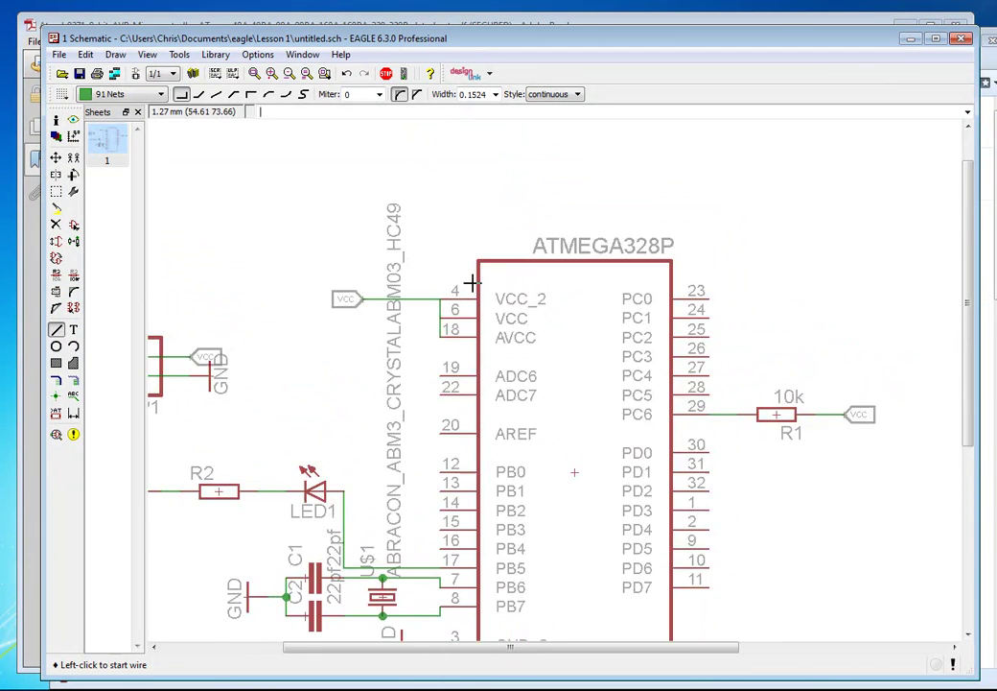
scroll(439, 333, "up", 1)
left_click(56, 394)
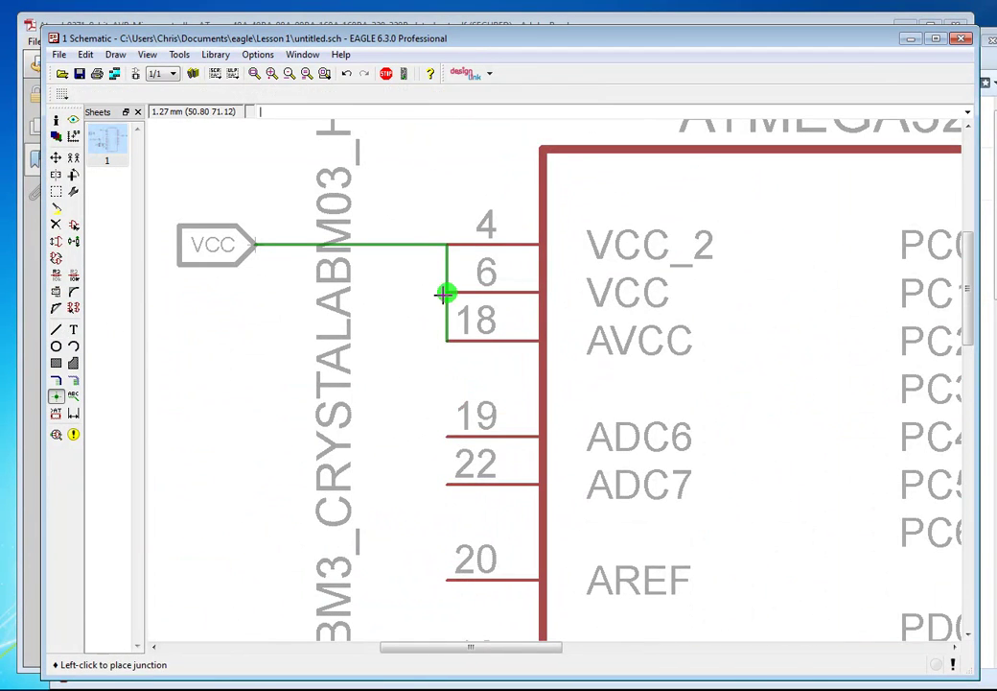
left_click(447, 292)
left_click(447, 244)
scroll(664, 322, "down", 3)
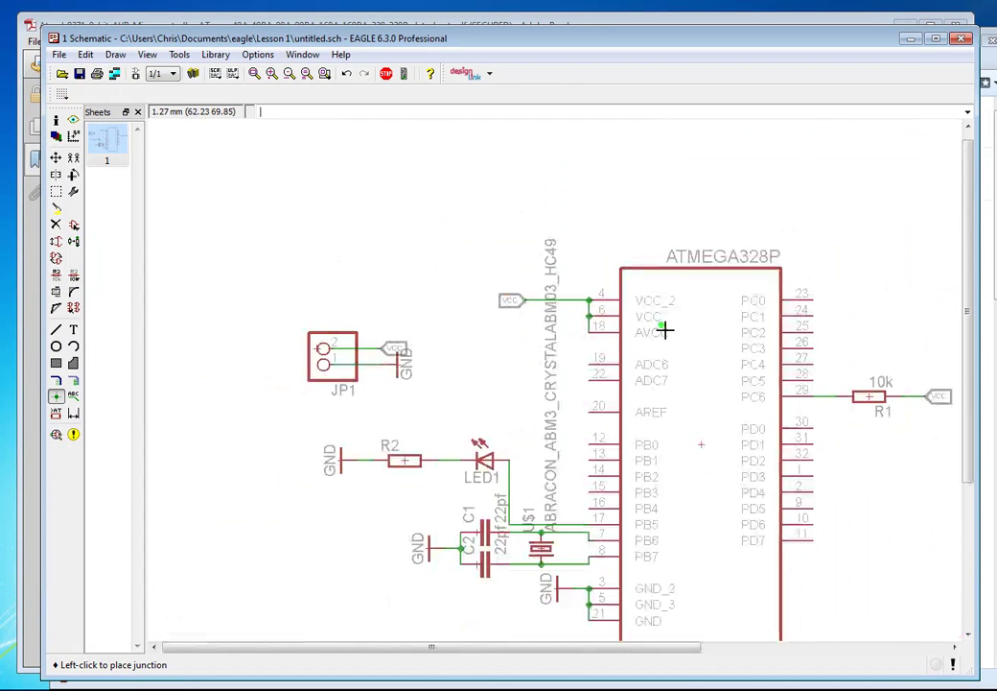
middle_click_drag(663, 338, 600, 310)
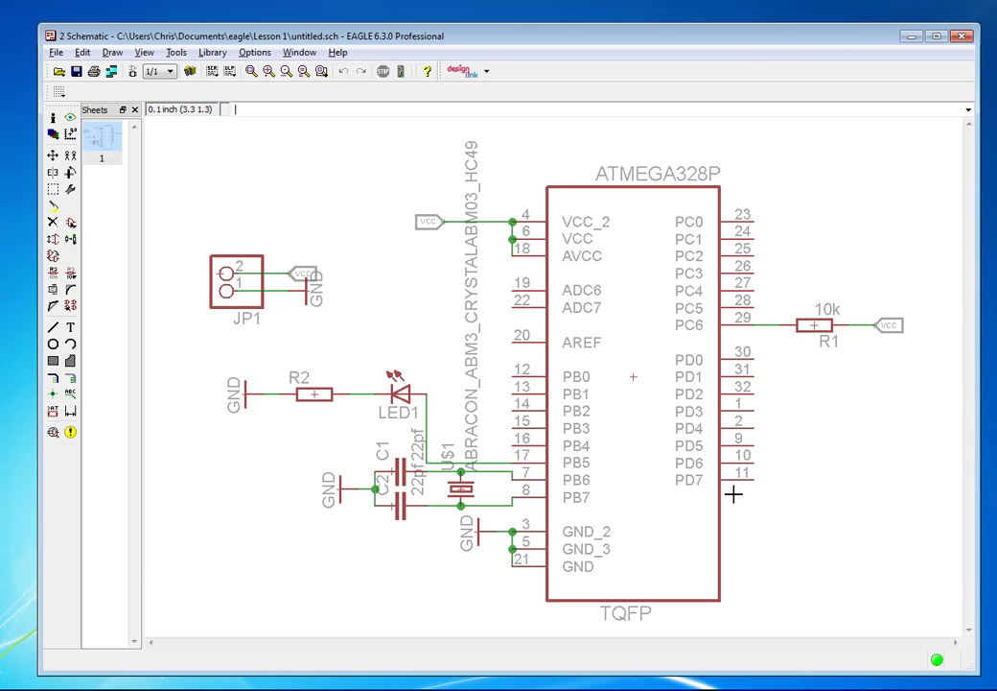
scroll(708, 484, "down", 1)
middle_click_drag(731, 527, 672, 485)
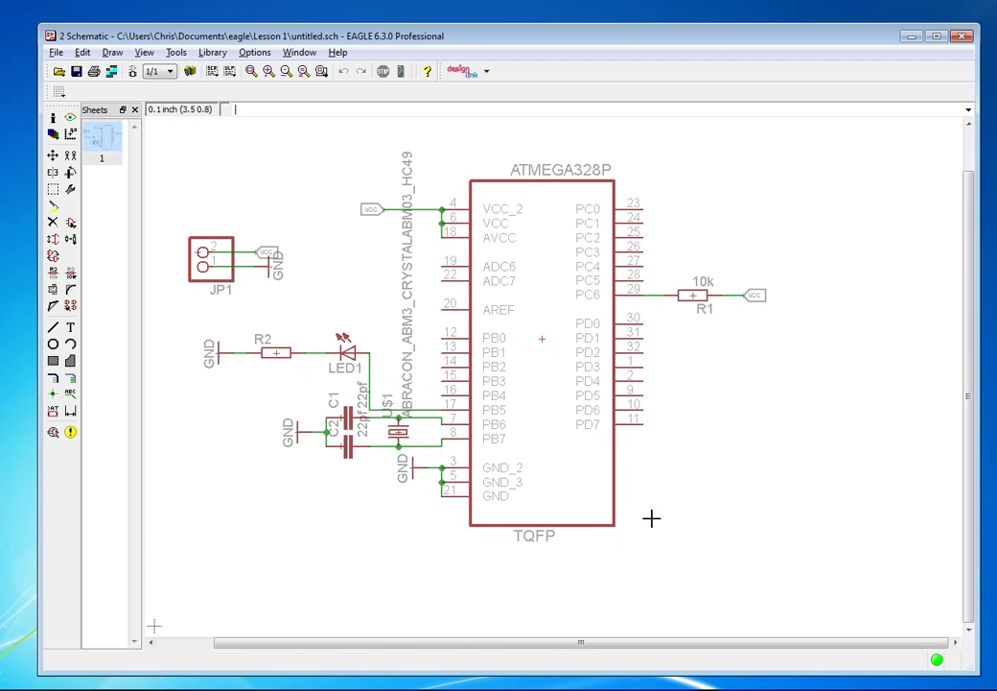